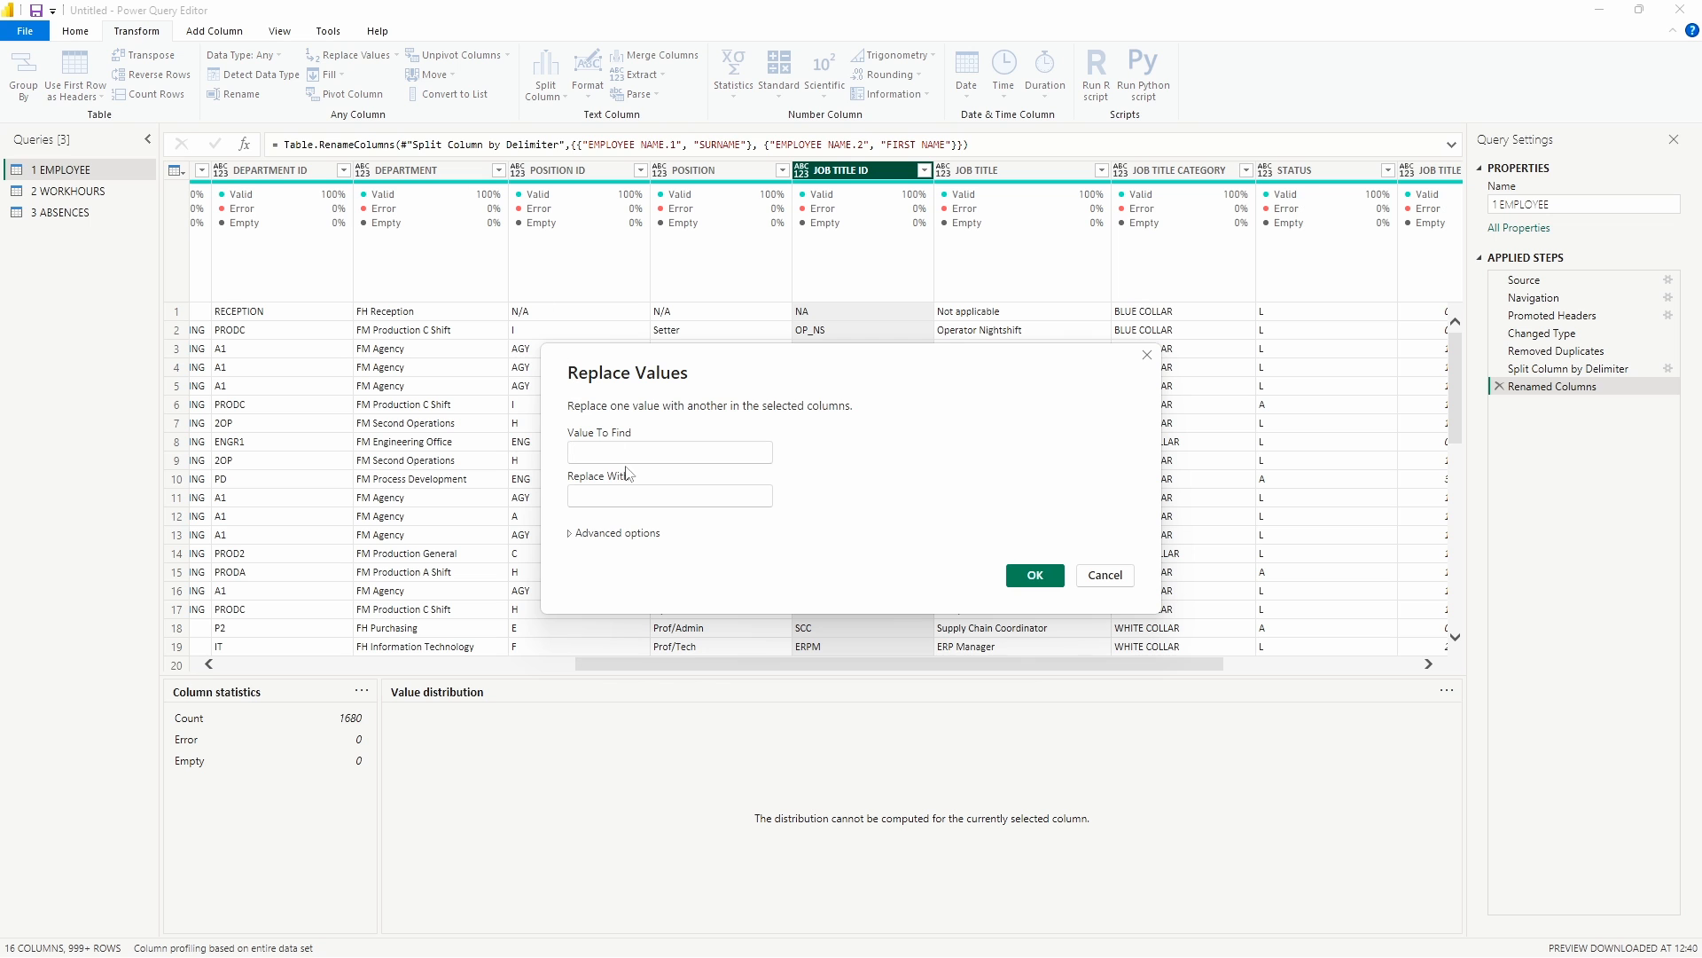
# Enter NAN for the value replacement in the JOB TITLE ID column.
pyautogui.write('NAN')
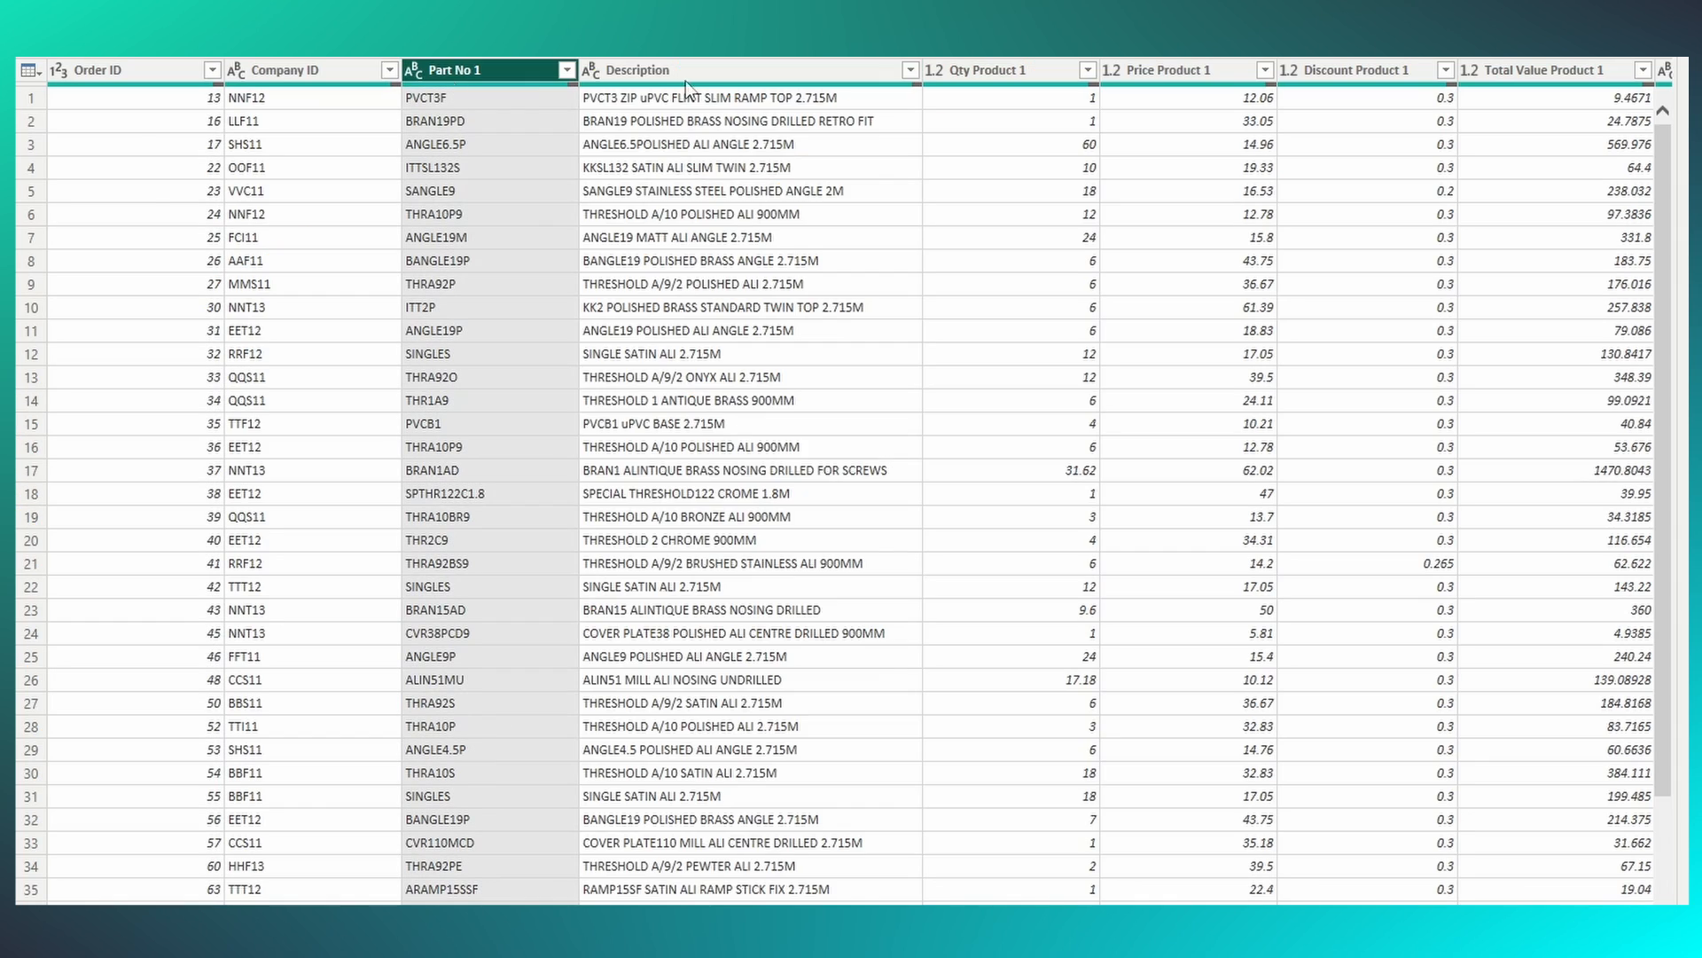
# Examine the six Product 1 columns, from Part No 1 to Total Value Product 1, alongside the Company ID column.
pyautogui.keyDown('ctrl'); pyautogui.click(770, 70); pyautogui.keyUp('ctrl')
pyautogui.keyDown('ctrl'); pyautogui.click(987, 73); pyautogui.keyUp('ctrl')
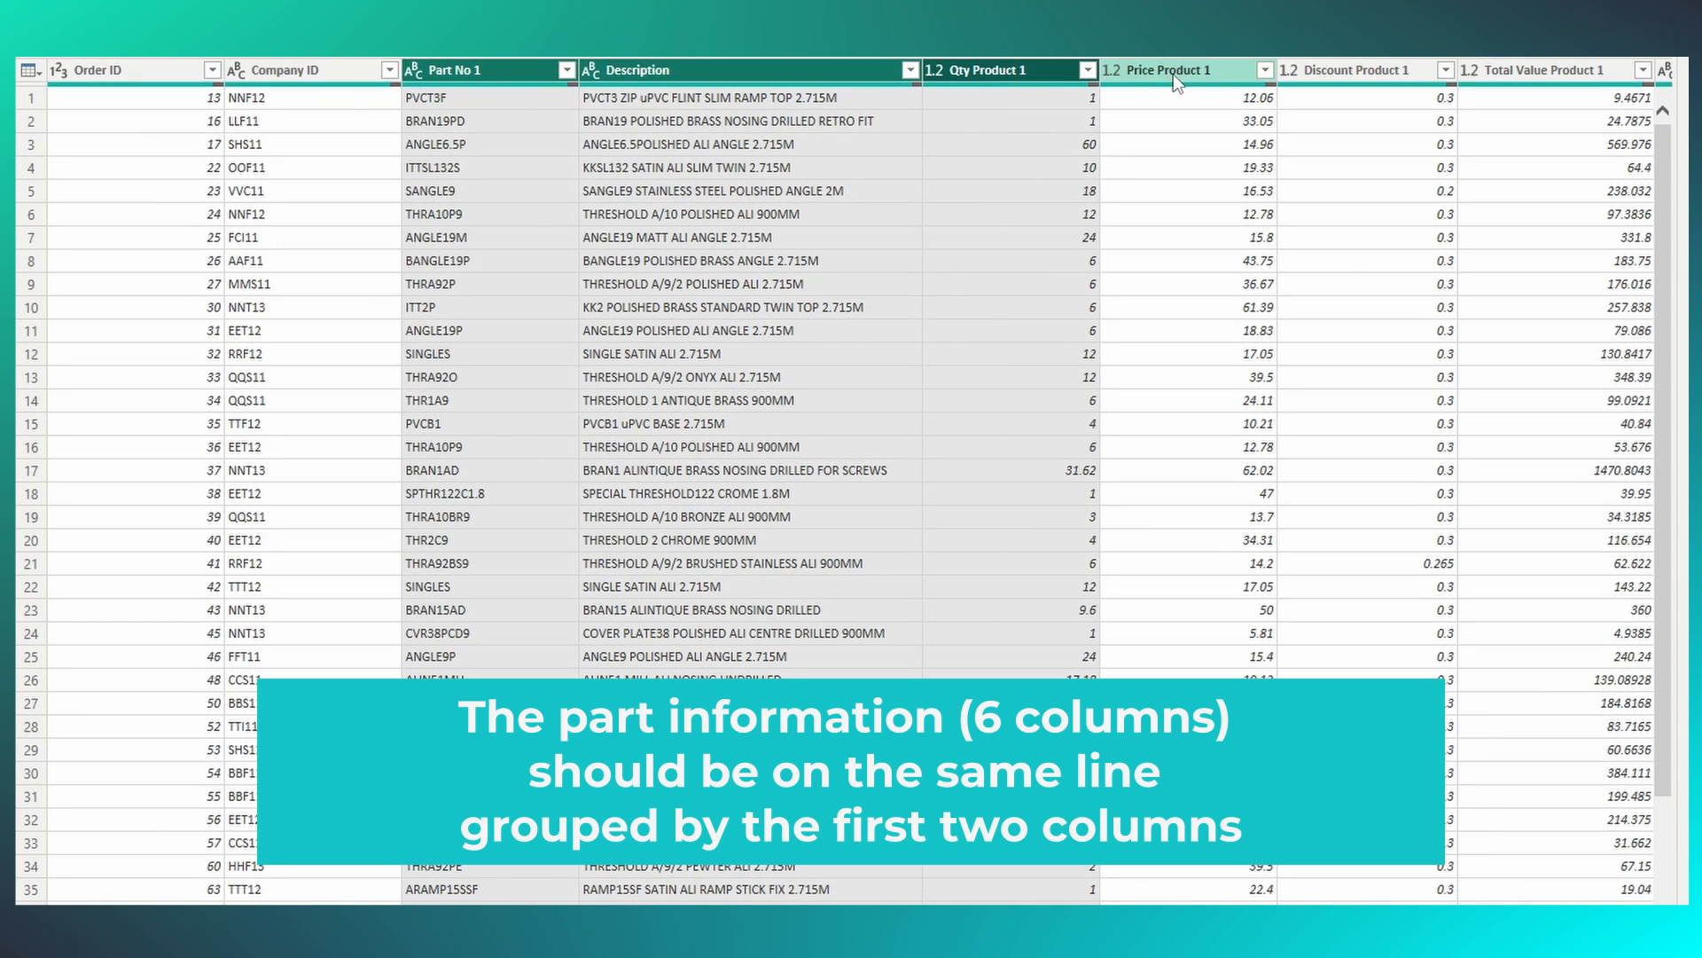
pyautogui.click(337, 73)
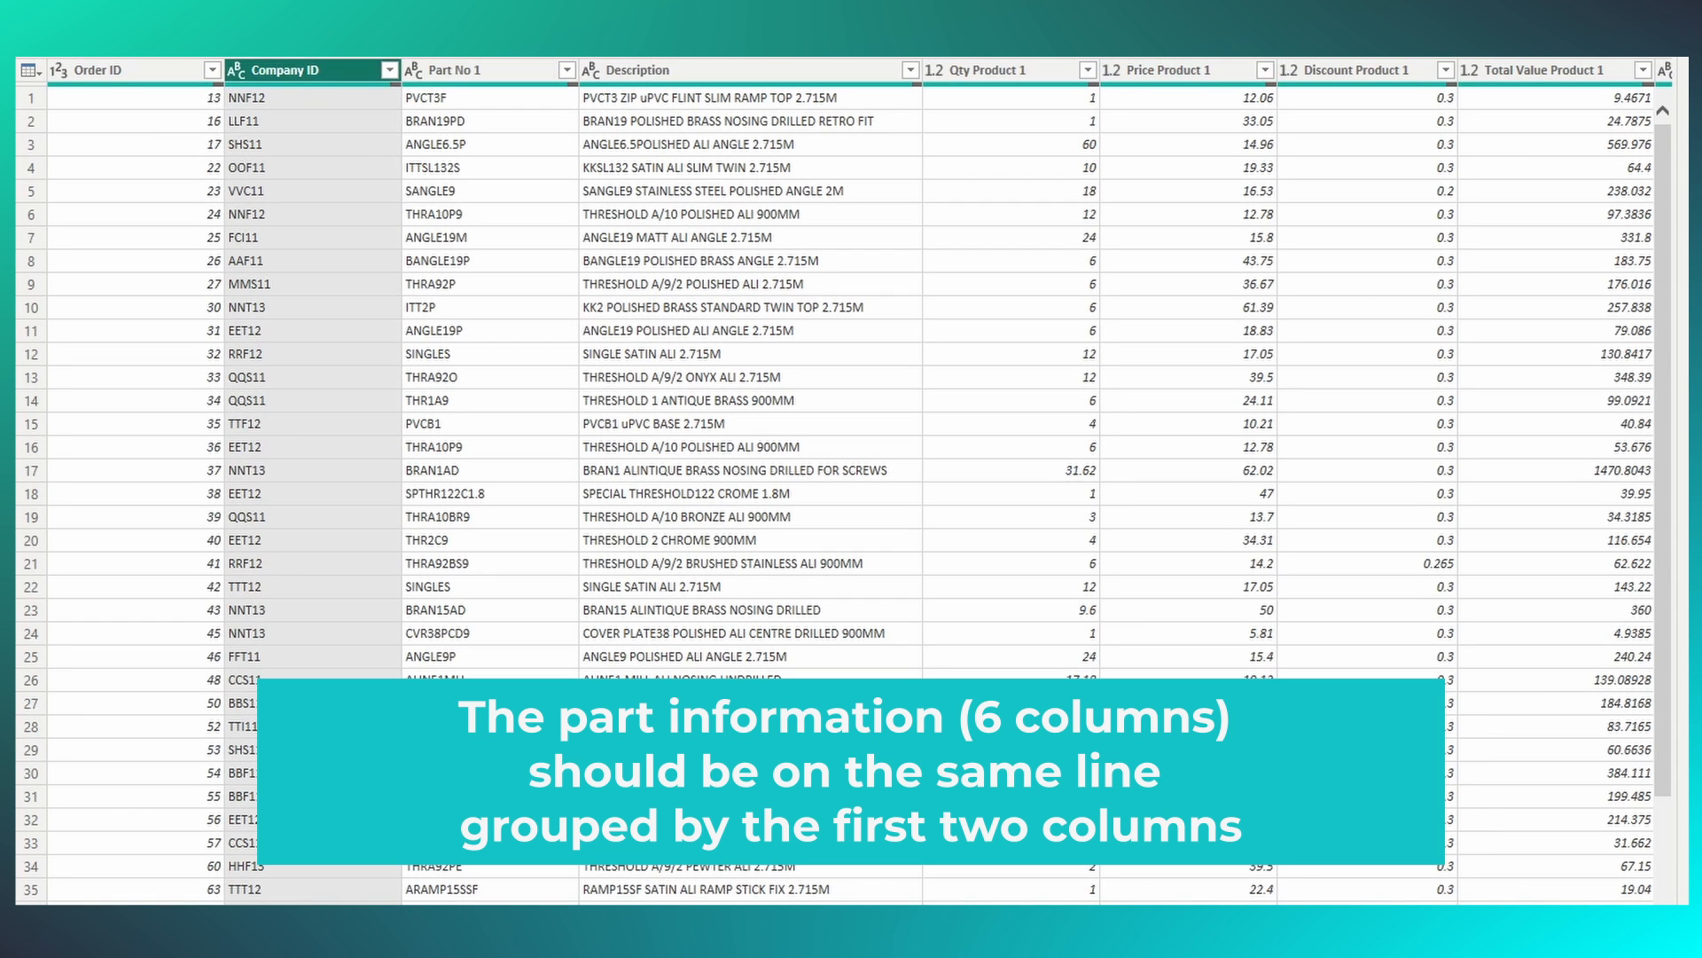
pyautogui.click(493, 67)
pyautogui.keyDown('ctrl'); pyautogui.click(752, 68); pyautogui.keyUp('ctrl')
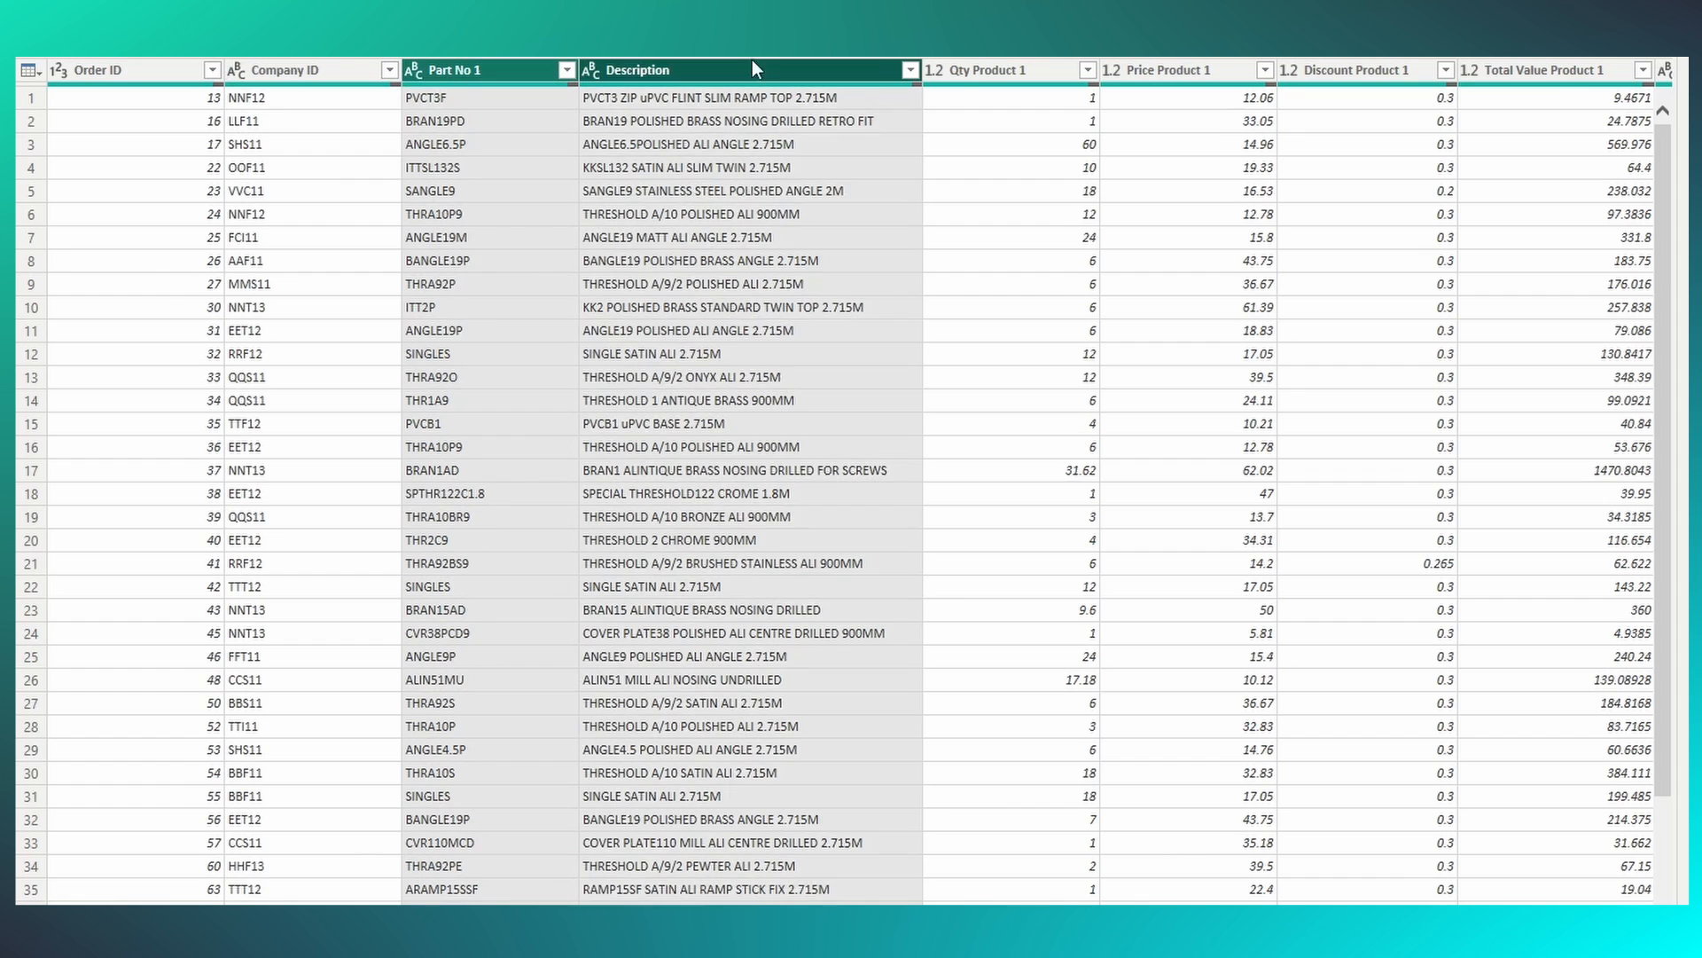
pyautogui.keyDown('ctrl'); pyautogui.click(964, 77); pyautogui.keyUp('ctrl')
pyautogui.keyDown('ctrl'); pyautogui.click(1155, 71); pyautogui.keyUp('ctrl')
pyautogui.click(443, 100)
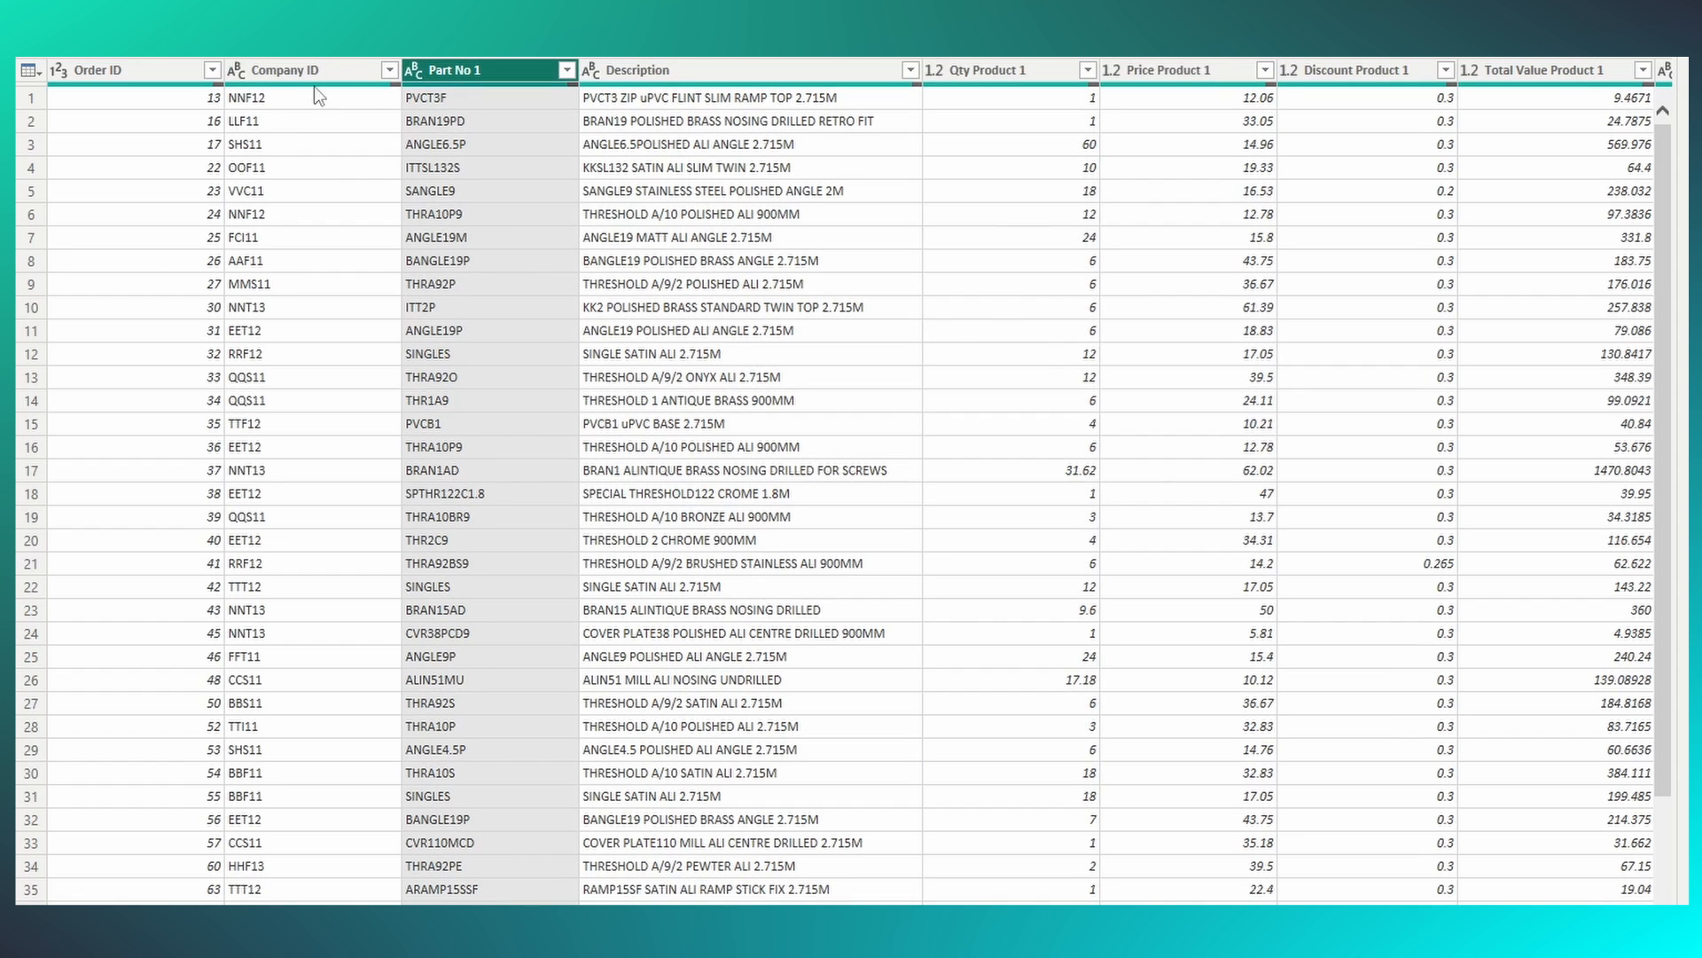
pyautogui.click(278, 71)
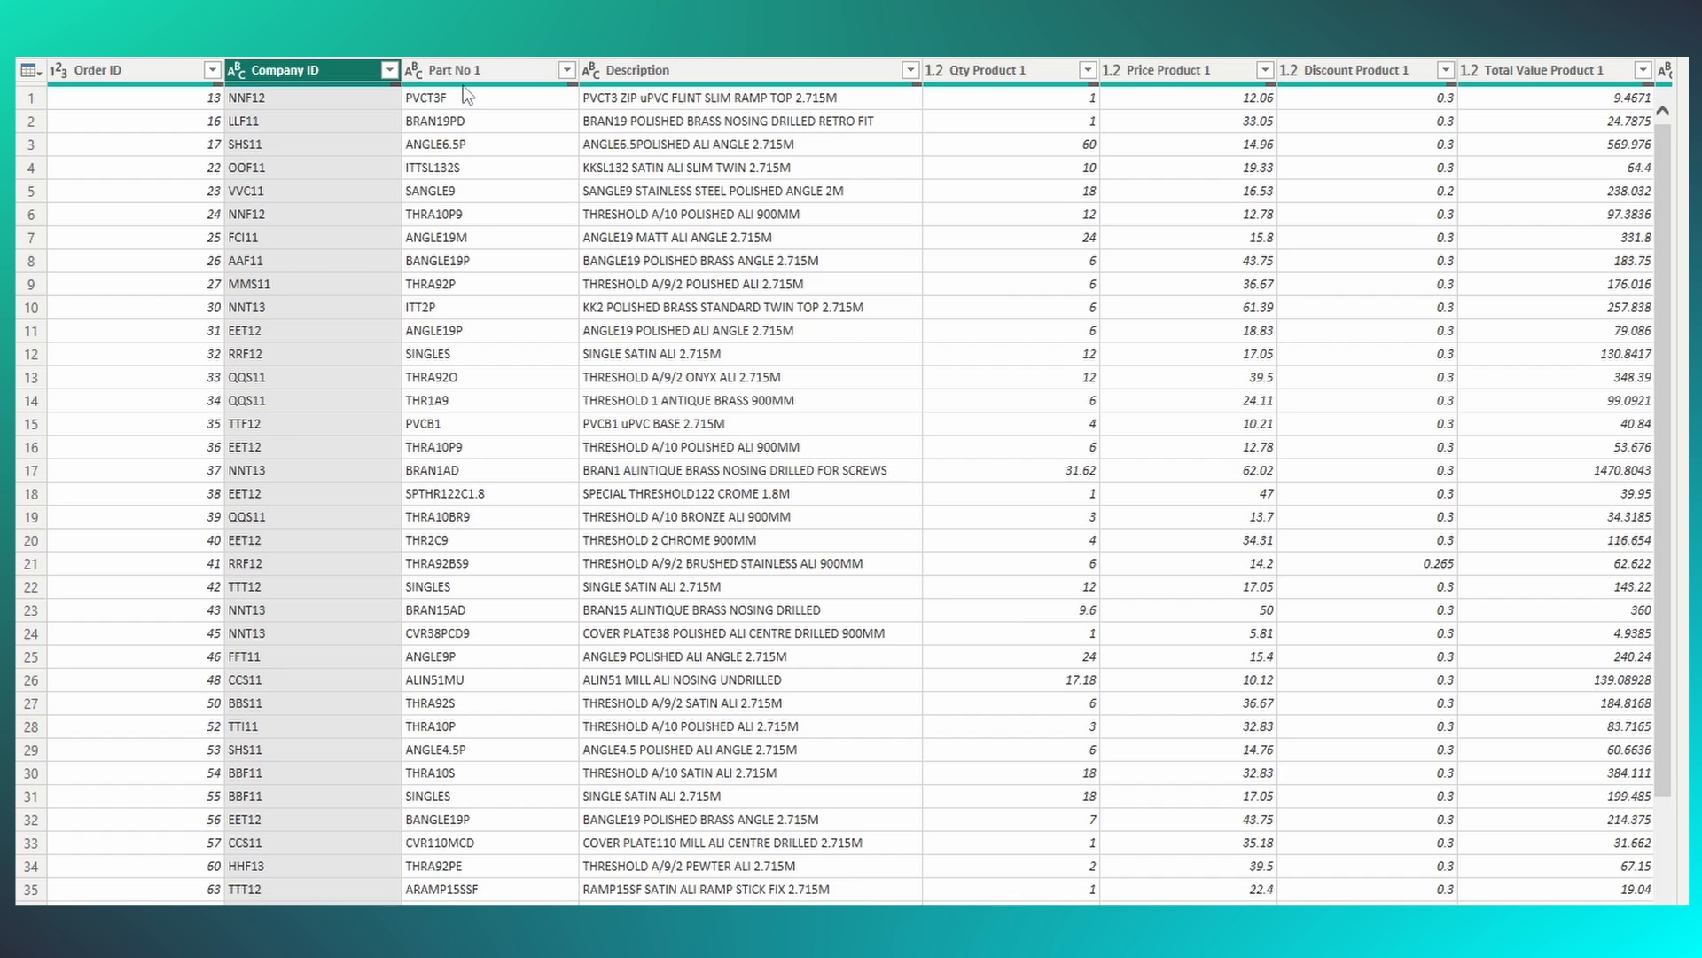
pyautogui.click(495, 76)
pyautogui.keyDown('ctrl'); pyautogui.click(729, 73); pyautogui.keyUp('ctrl')
pyautogui.keyDown('ctrl'); pyautogui.click(996, 62); pyautogui.keyUp('ctrl')
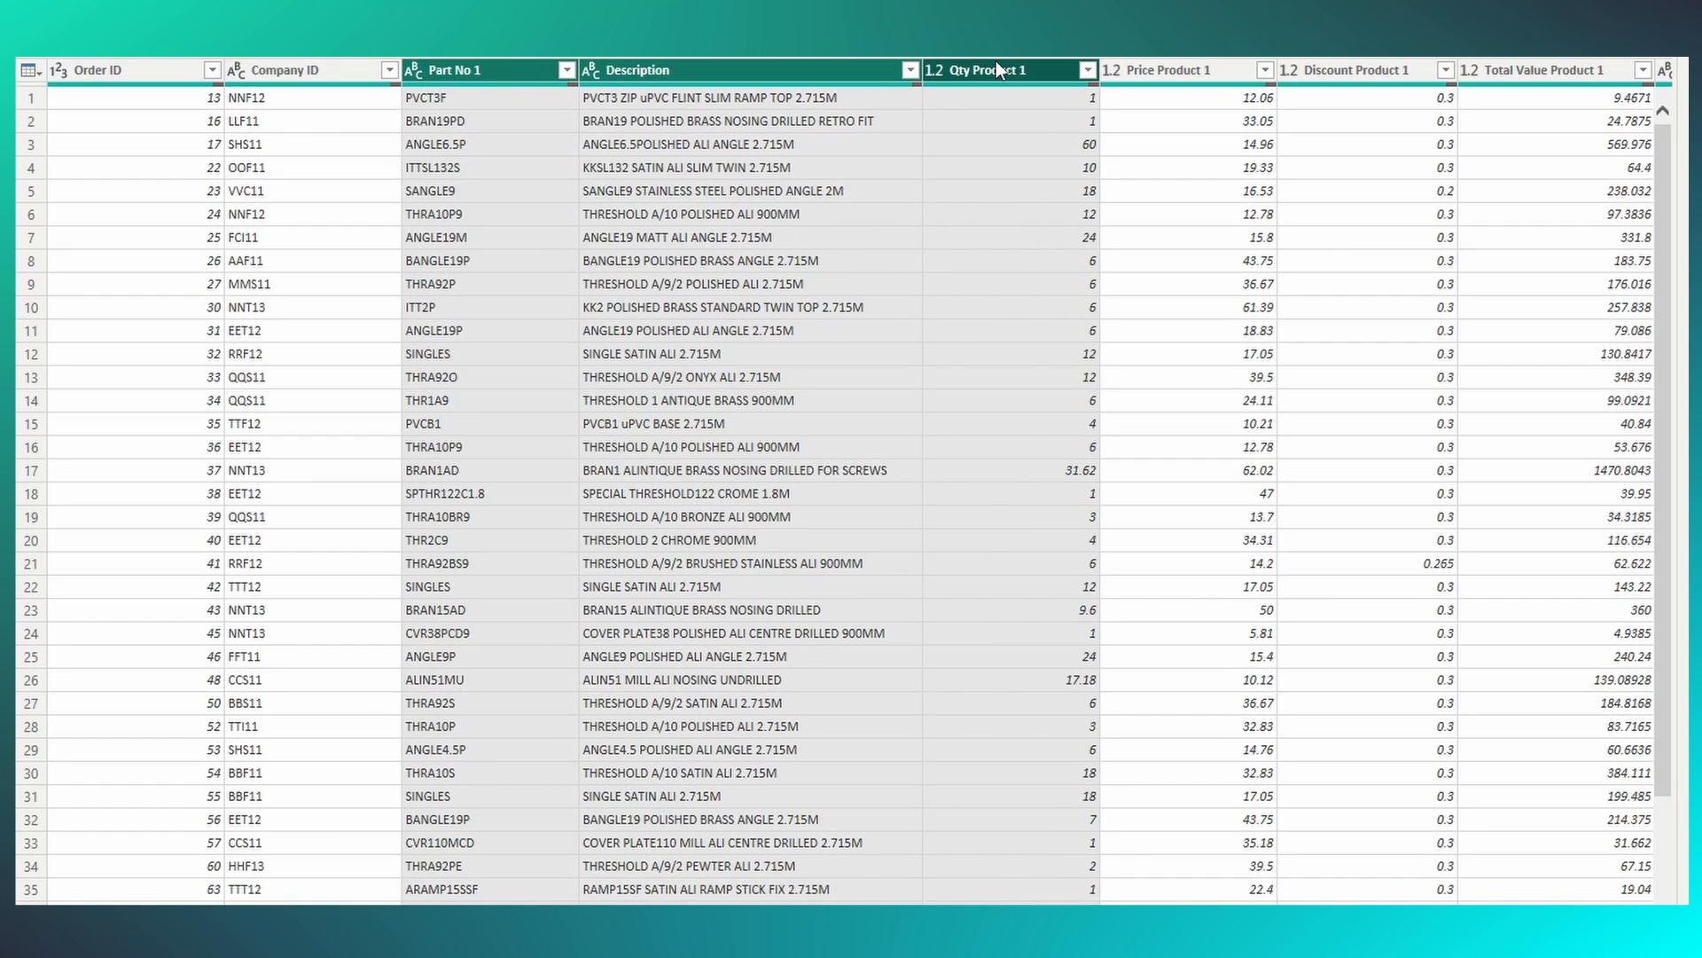
pyautogui.keyDown('ctrl'); pyautogui.click(1152, 67); pyautogui.keyUp('ctrl')
pyautogui.keyDown('ctrl'); pyautogui.click(1354, 62); pyautogui.keyUp('ctrl')
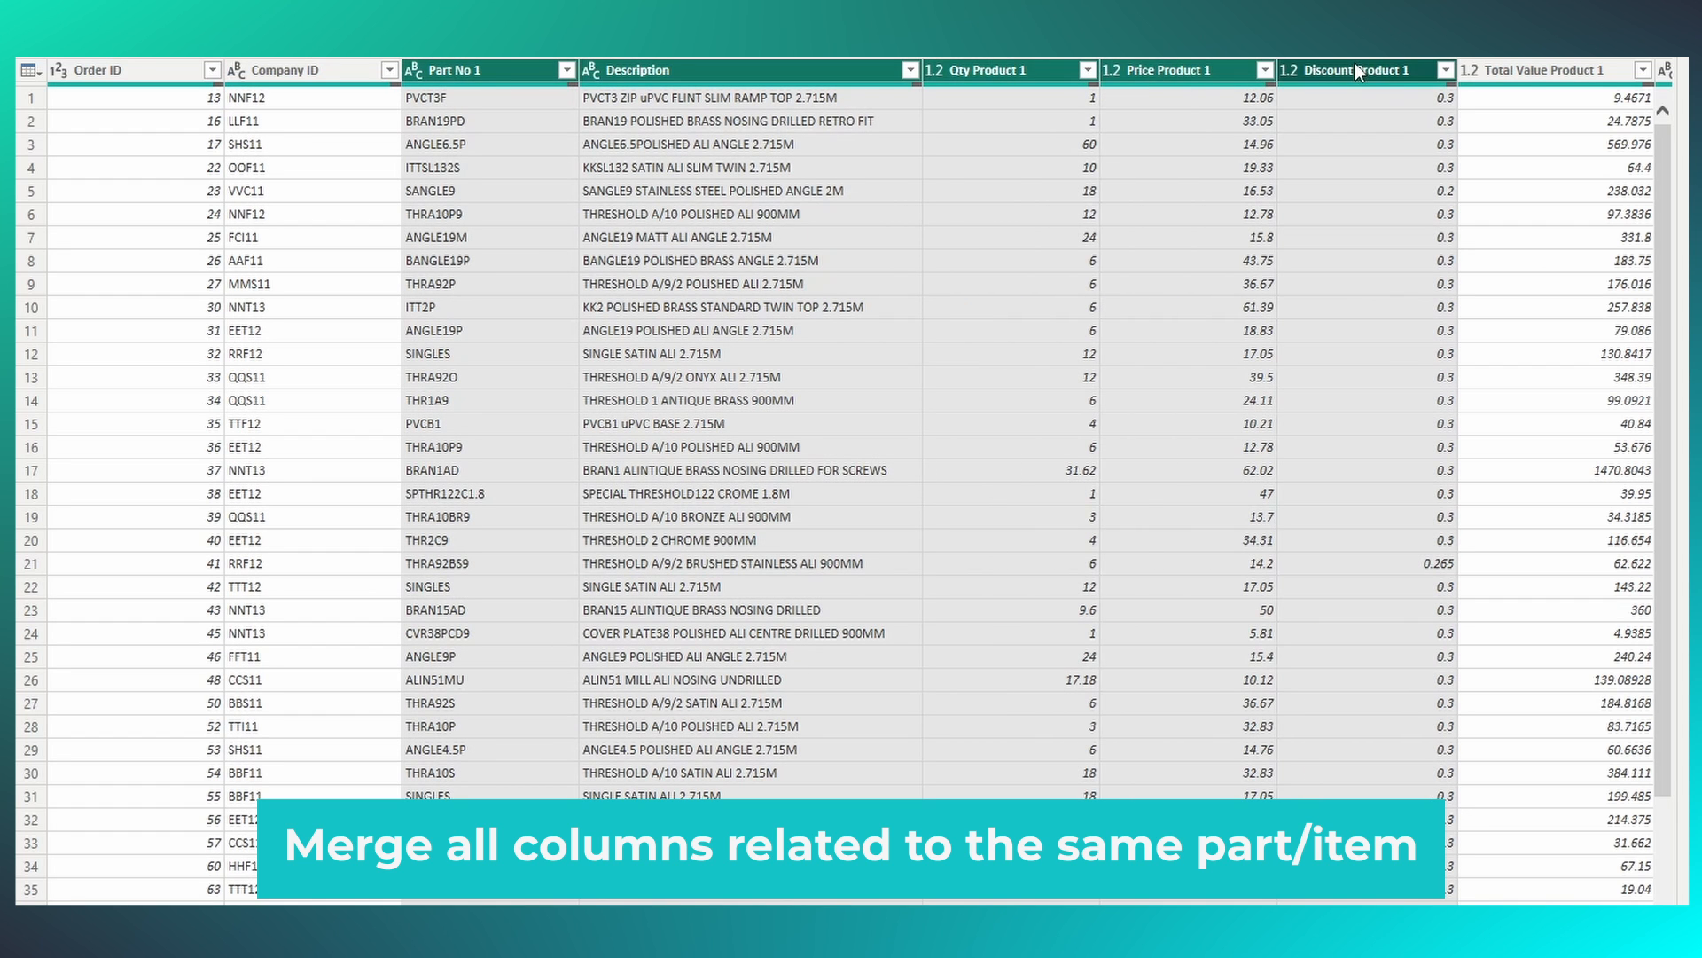
pyautogui.keyDown('ctrl'); pyautogui.click(1529, 71); pyautogui.keyUp('ctrl')
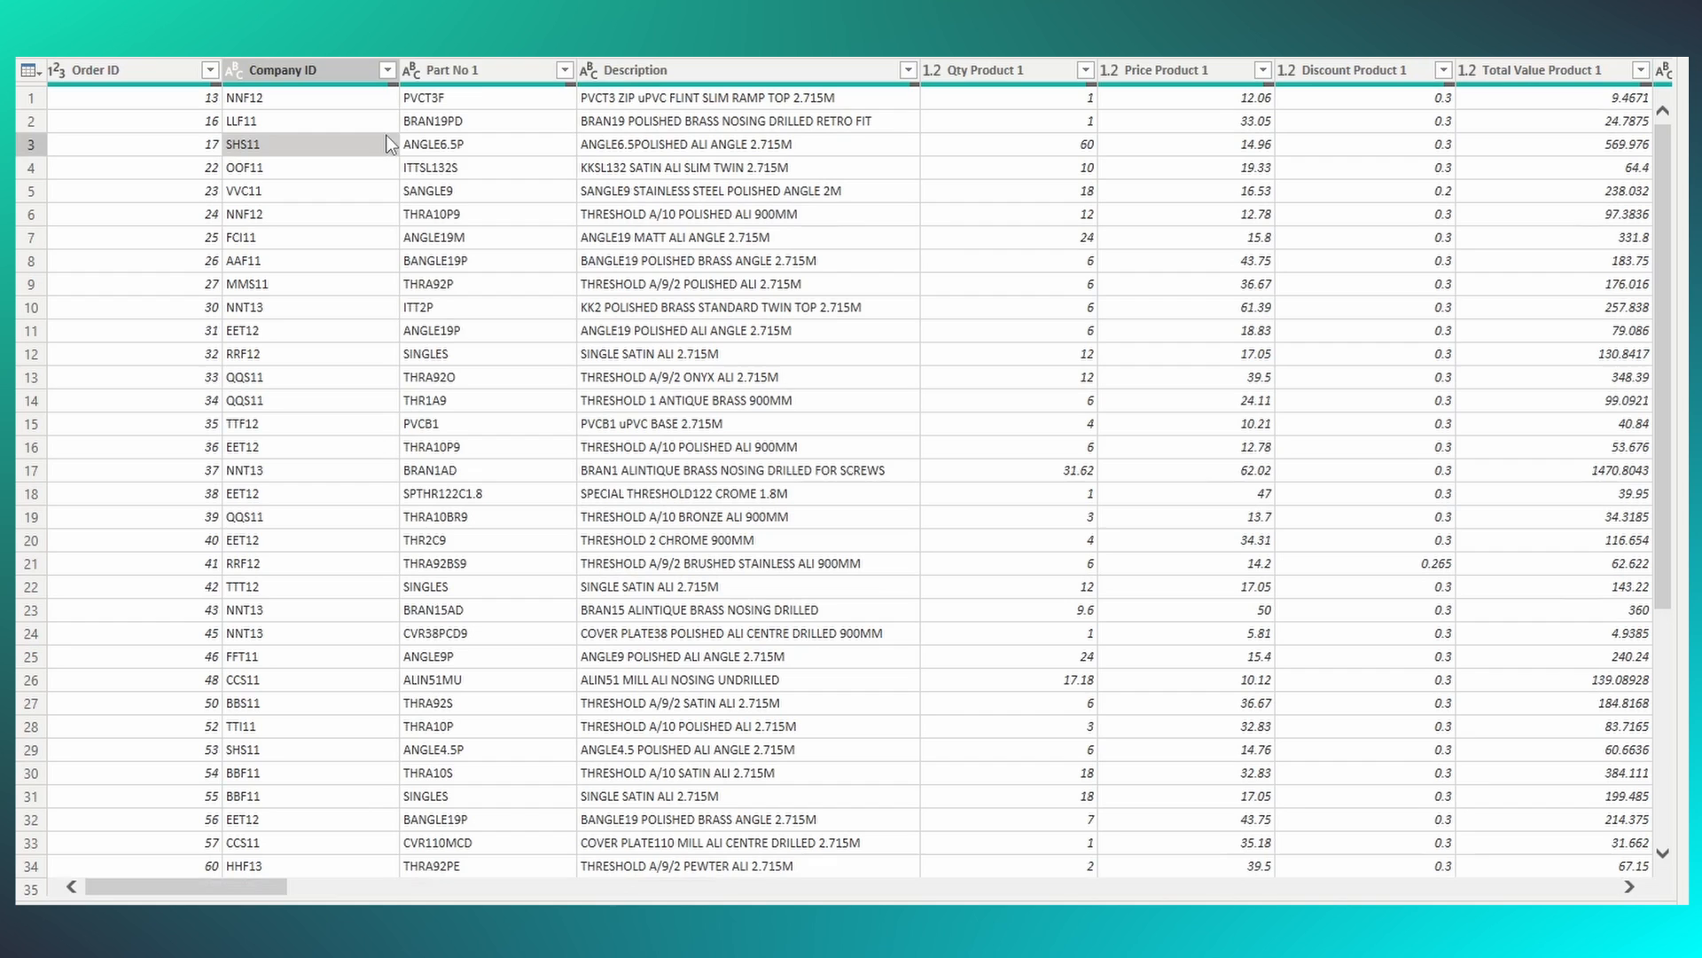
# Merge the columns Part No 1 through Total Value Product 1 into one named part 1, using the custom separator |.
pyautogui.click(482, 72)
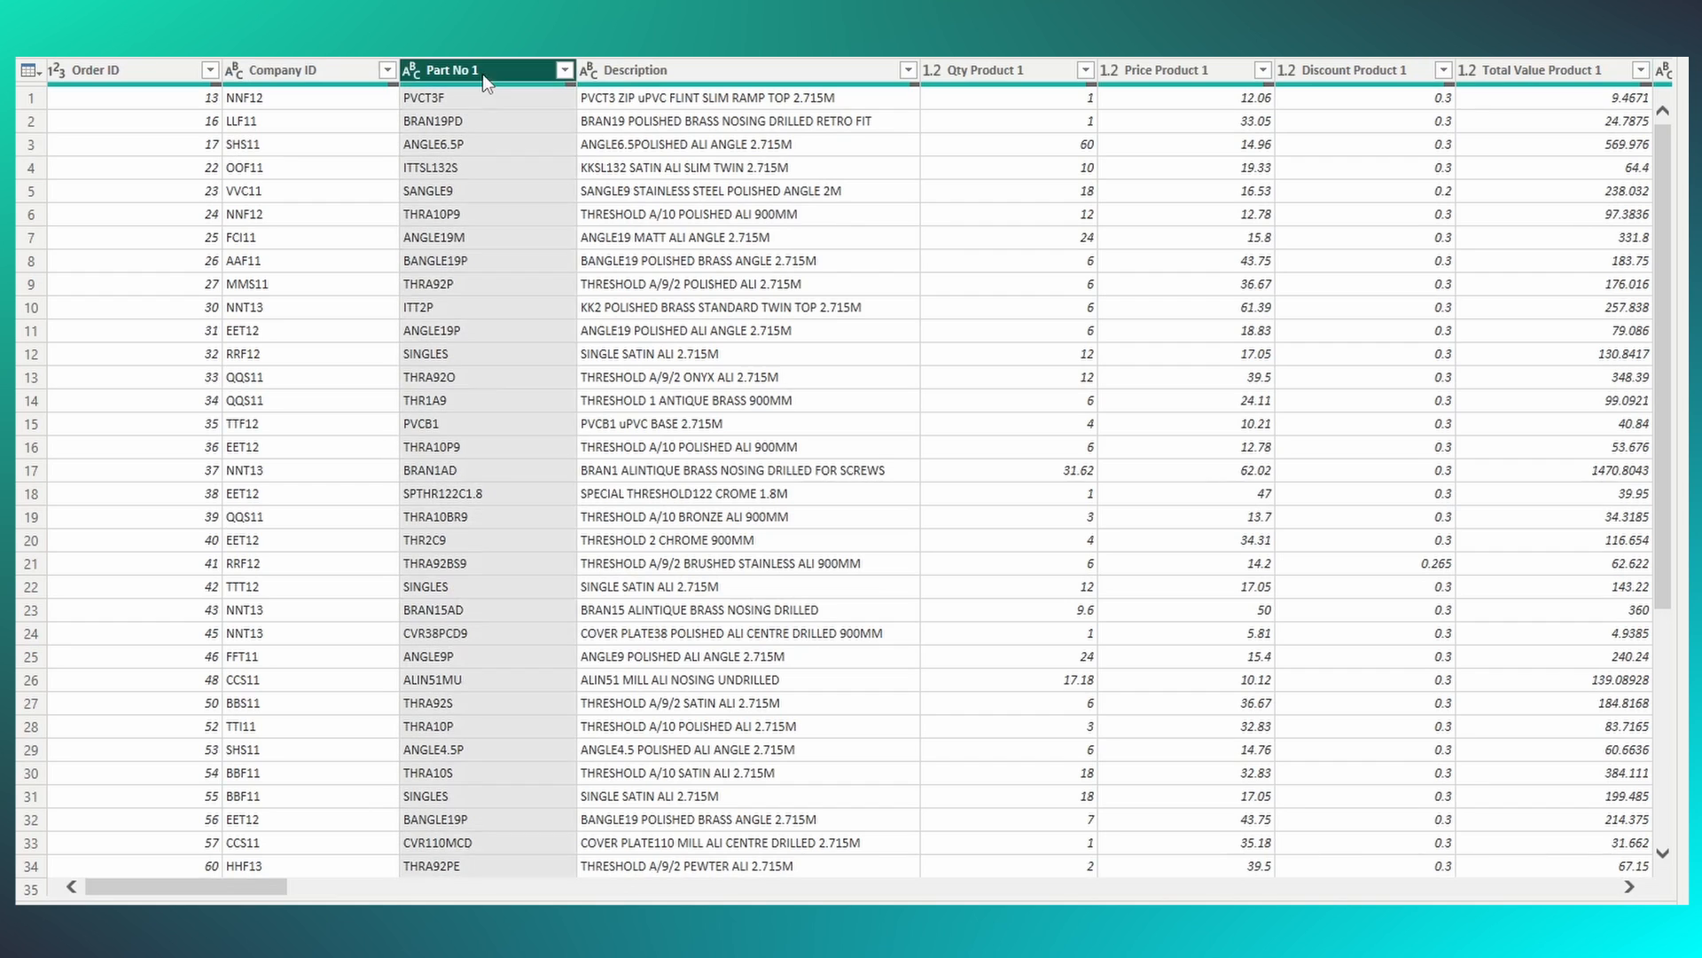
pyautogui.keyDown('shift'); pyautogui.click(1476, 67); pyautogui.keyUp('shift')
pyautogui.rightClick(483, 71)
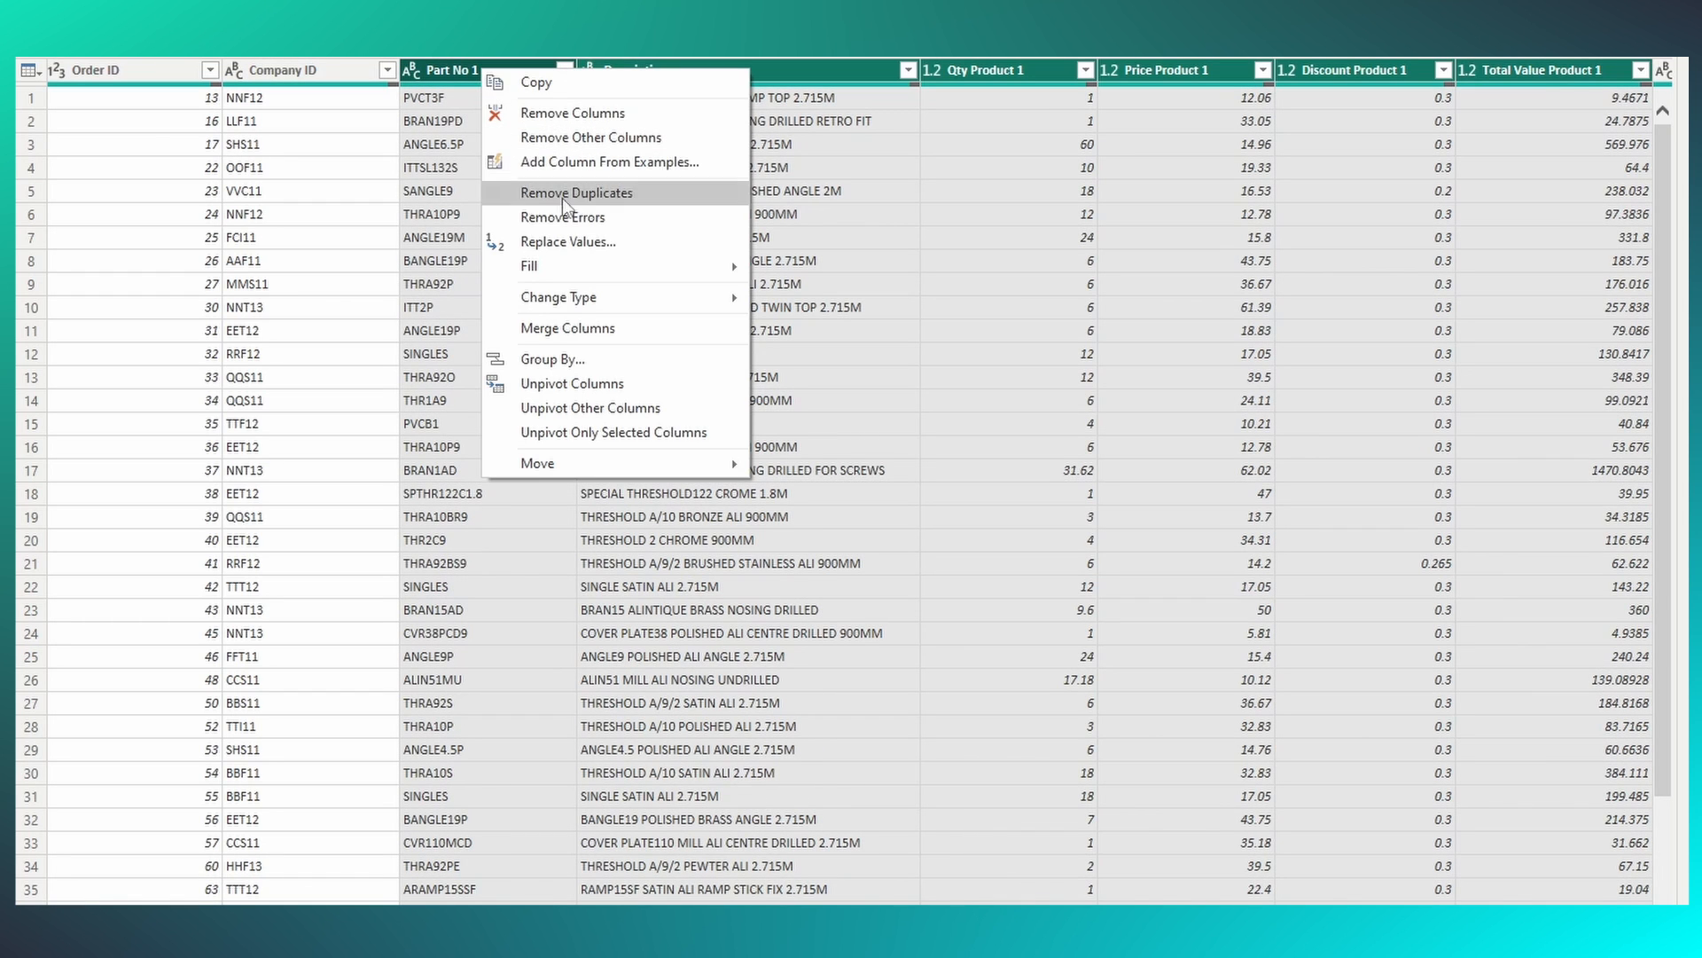
pyautogui.click(583, 329)
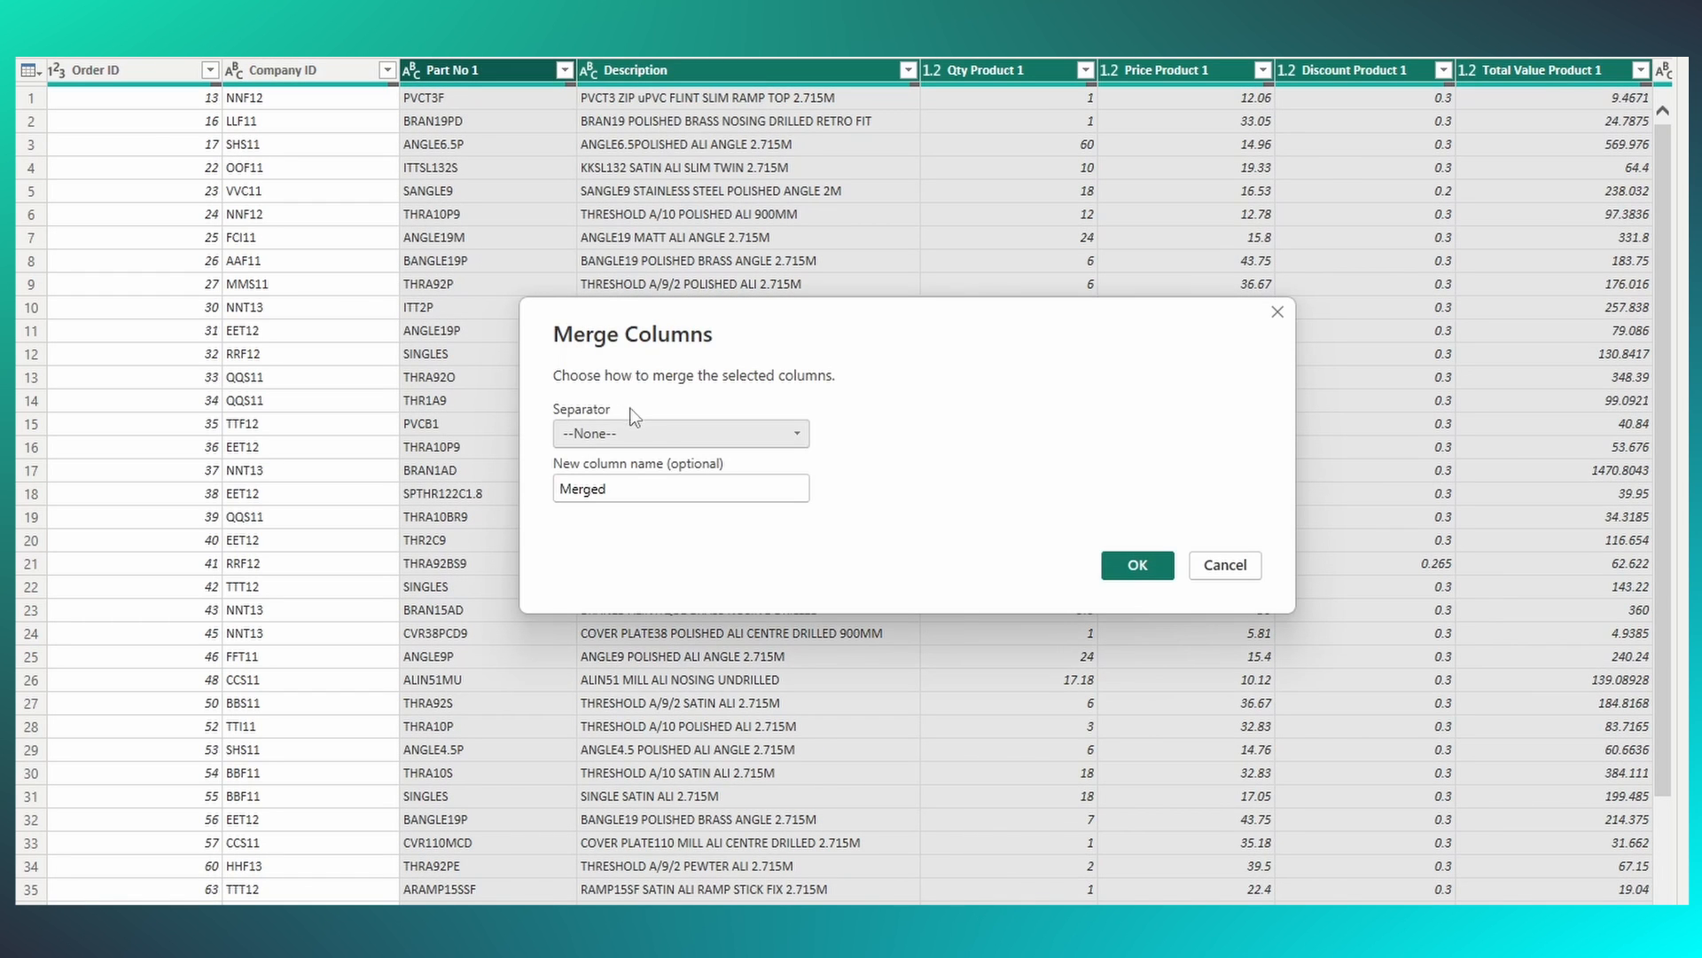
pyautogui.click(664, 435)
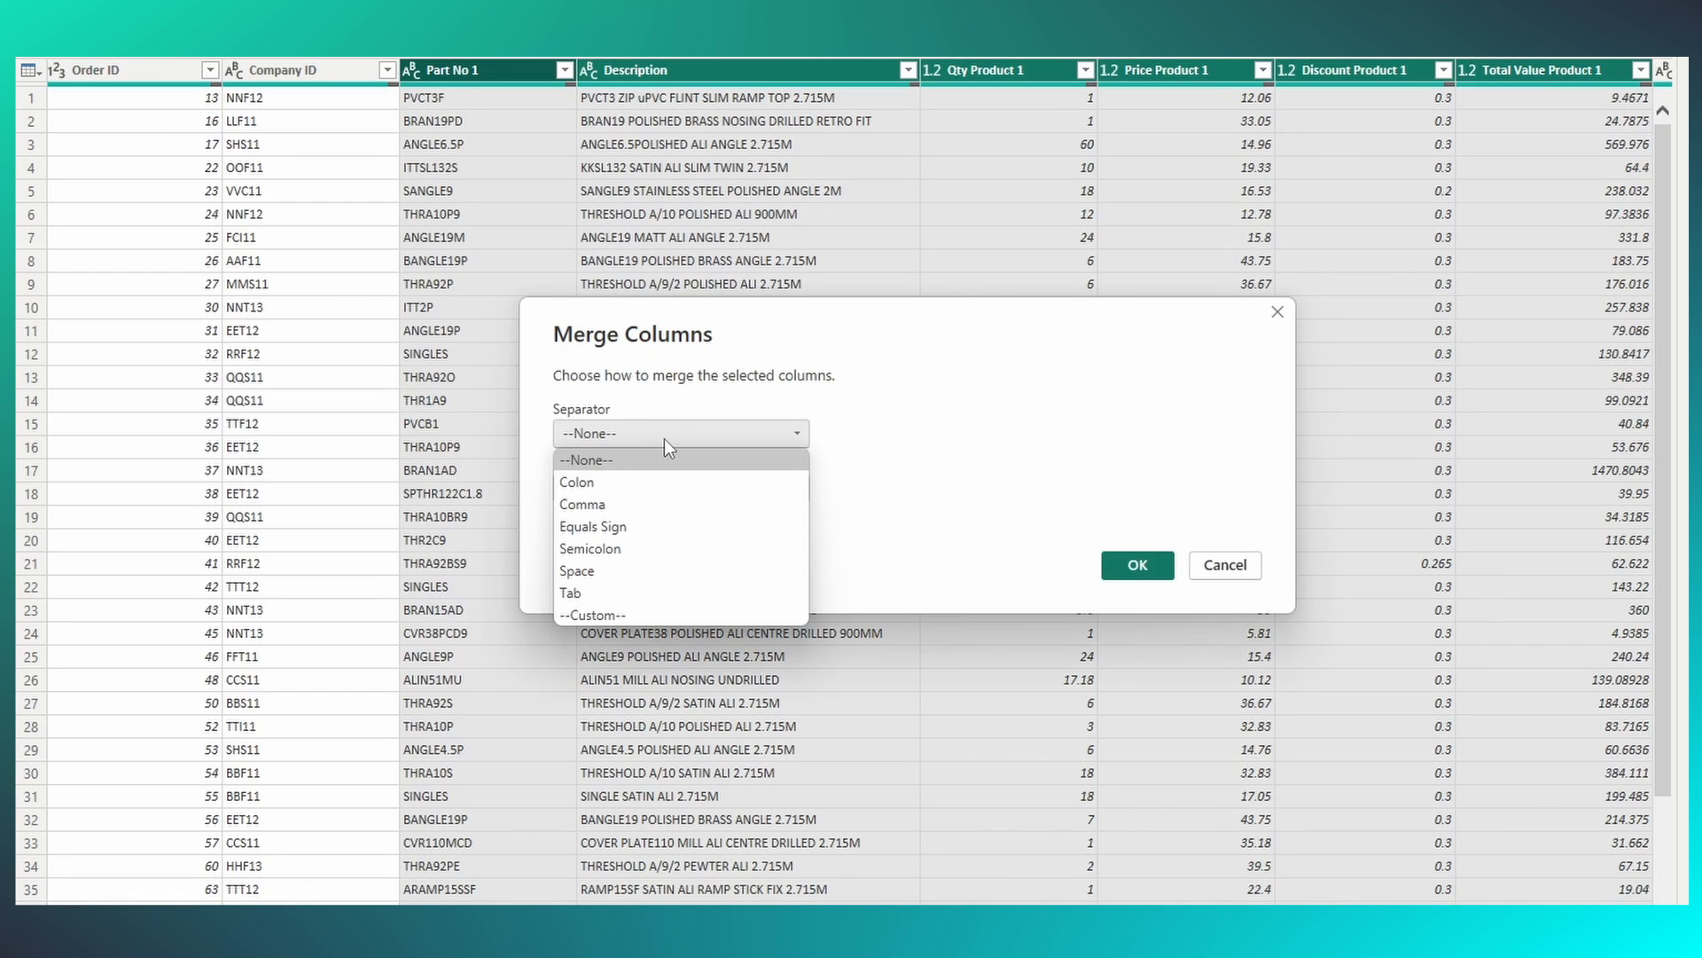
pyautogui.click(642, 616)
pyautogui.click(580, 476)
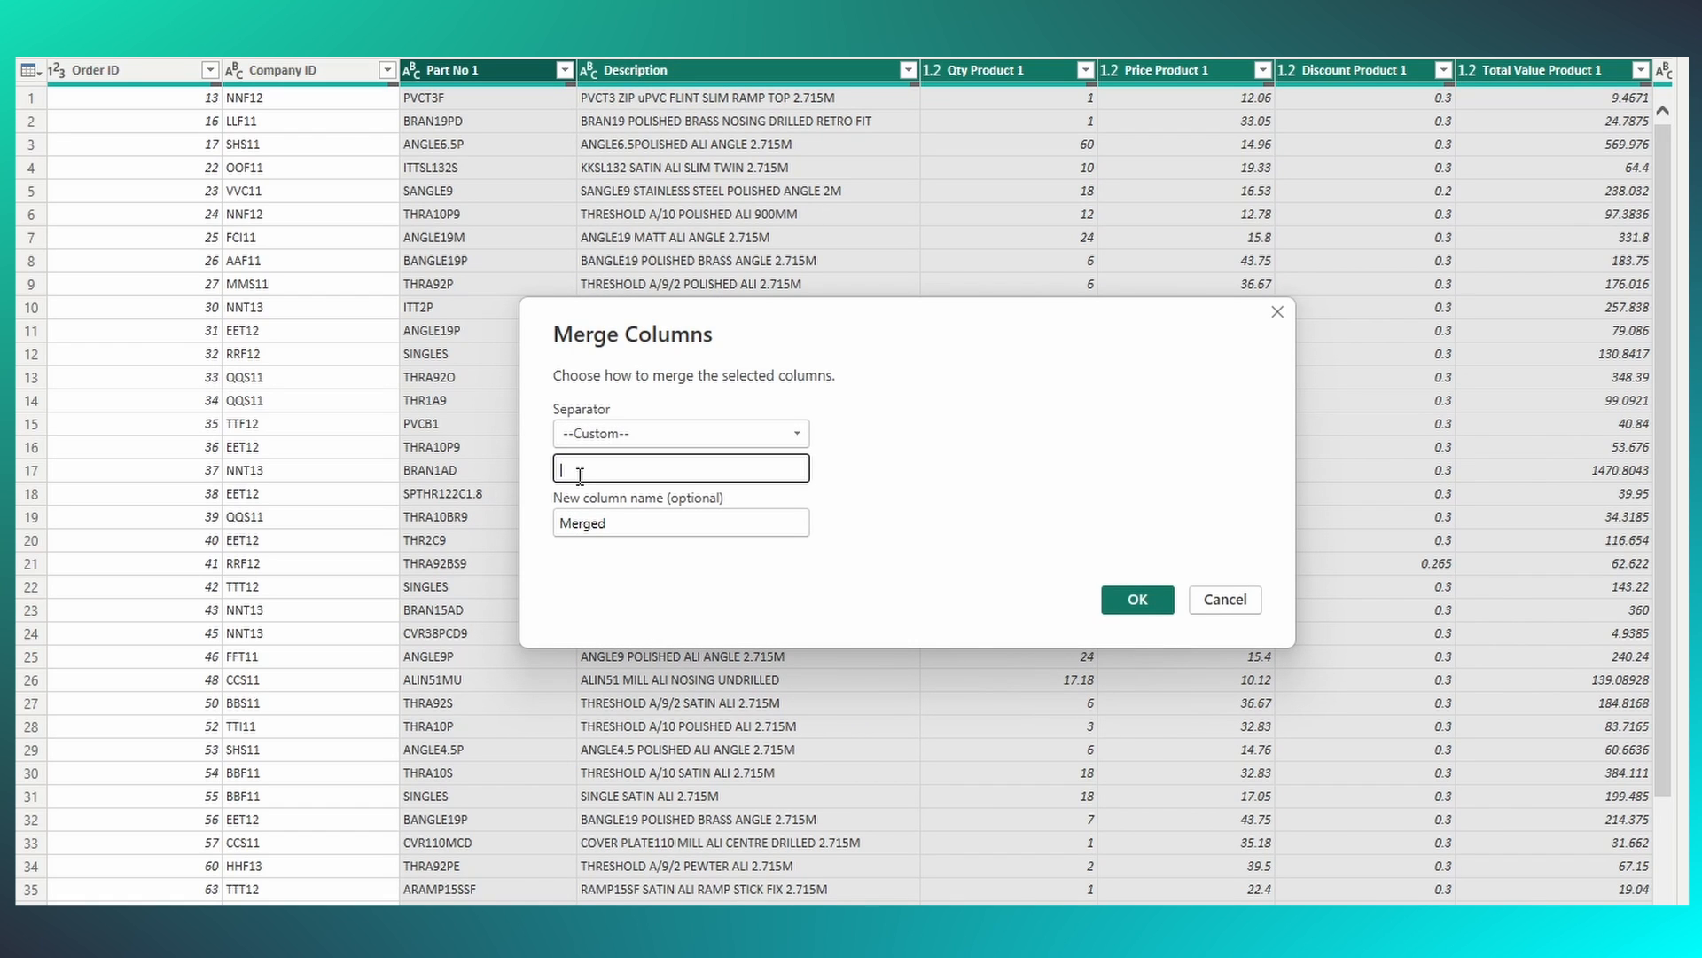
pyautogui.write('|')
pyautogui.moveTo(609, 524); pyautogui.dragTo(534, 532)
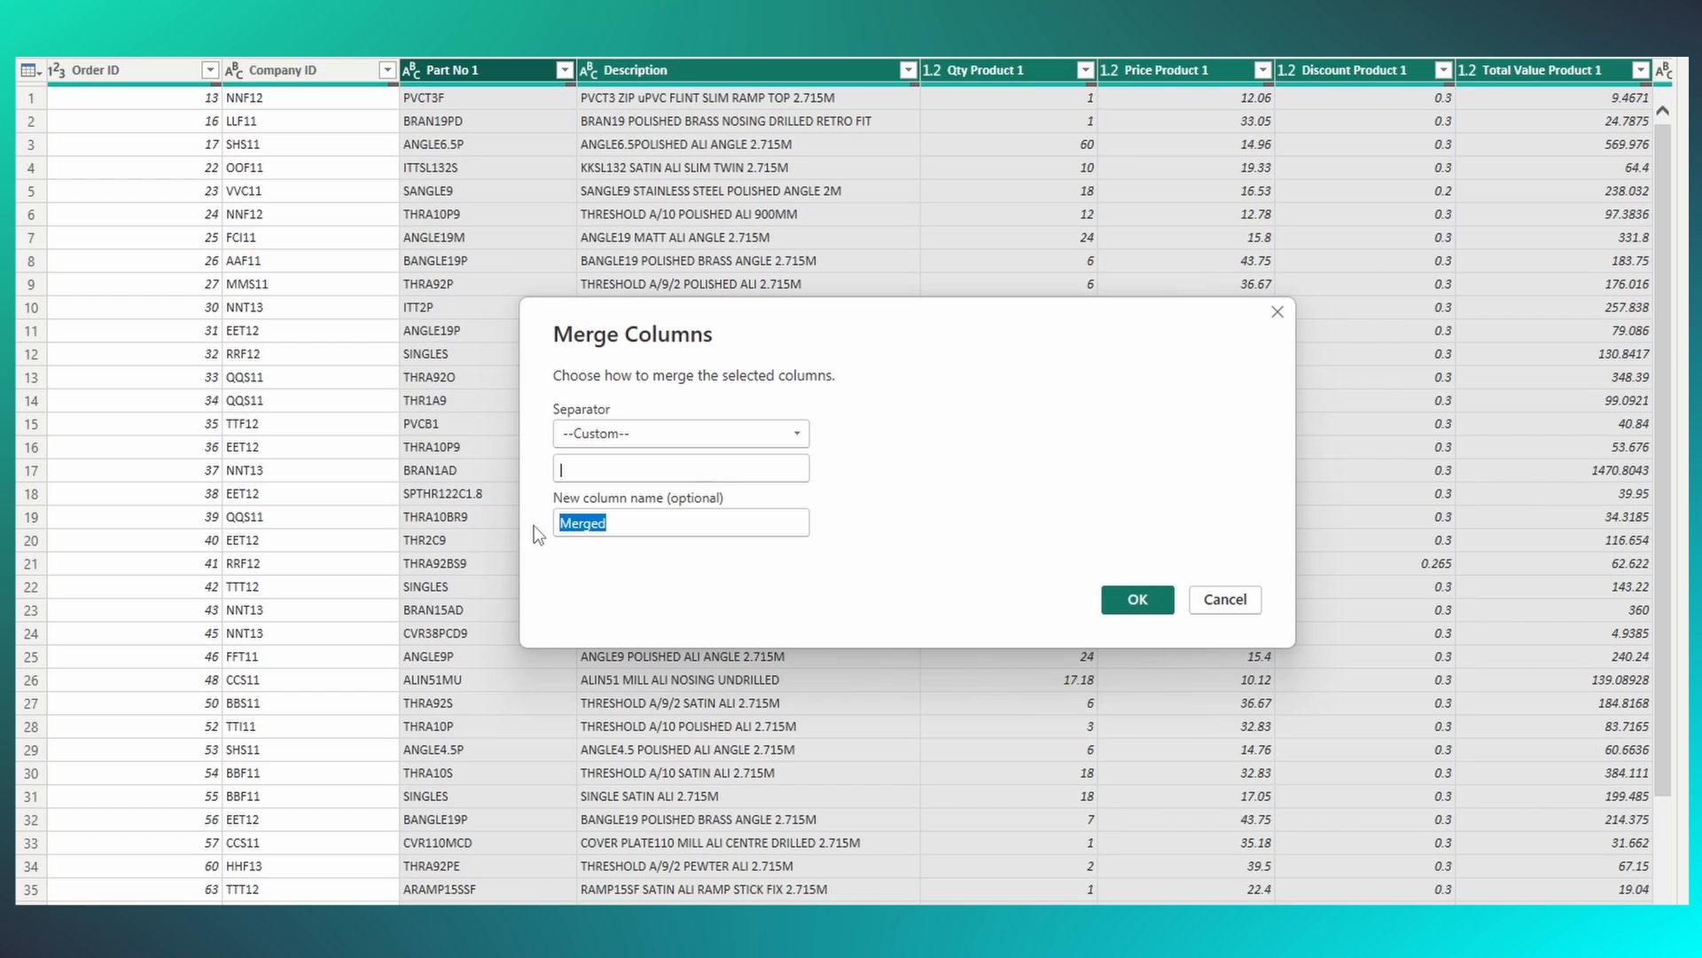
pyautogui.write('part 1')
pyautogui.press('Return')
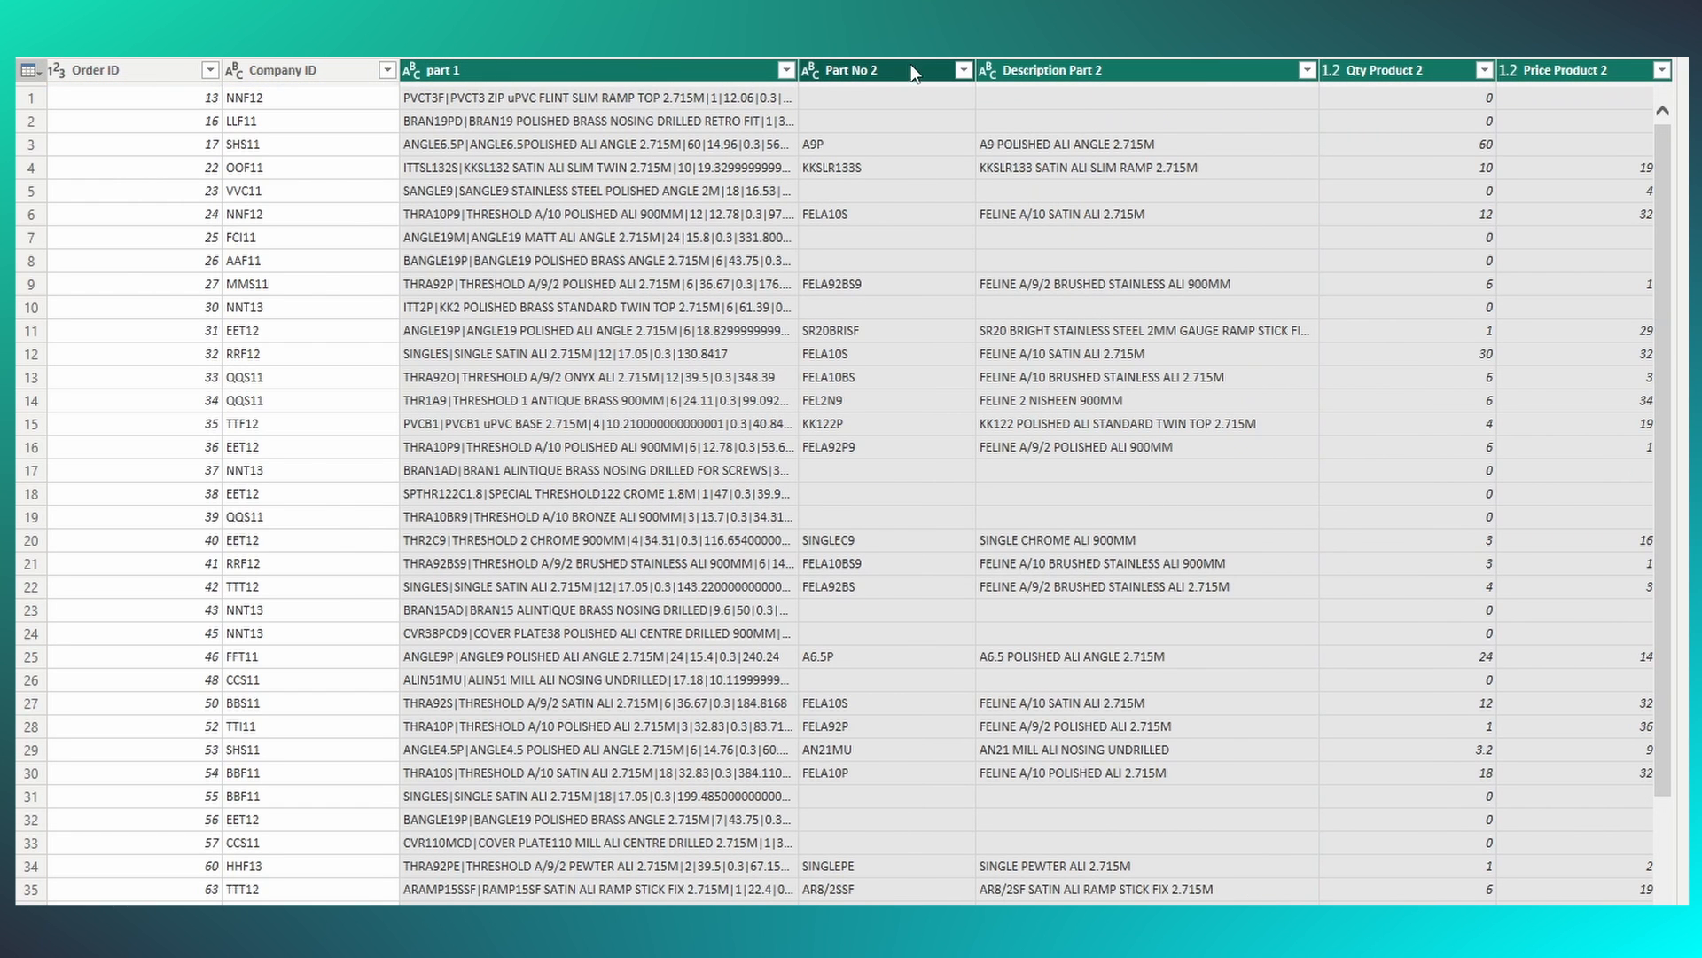
# Select the second part's group of columns, starting with Part No 2.
pyautogui.click(910, 73)
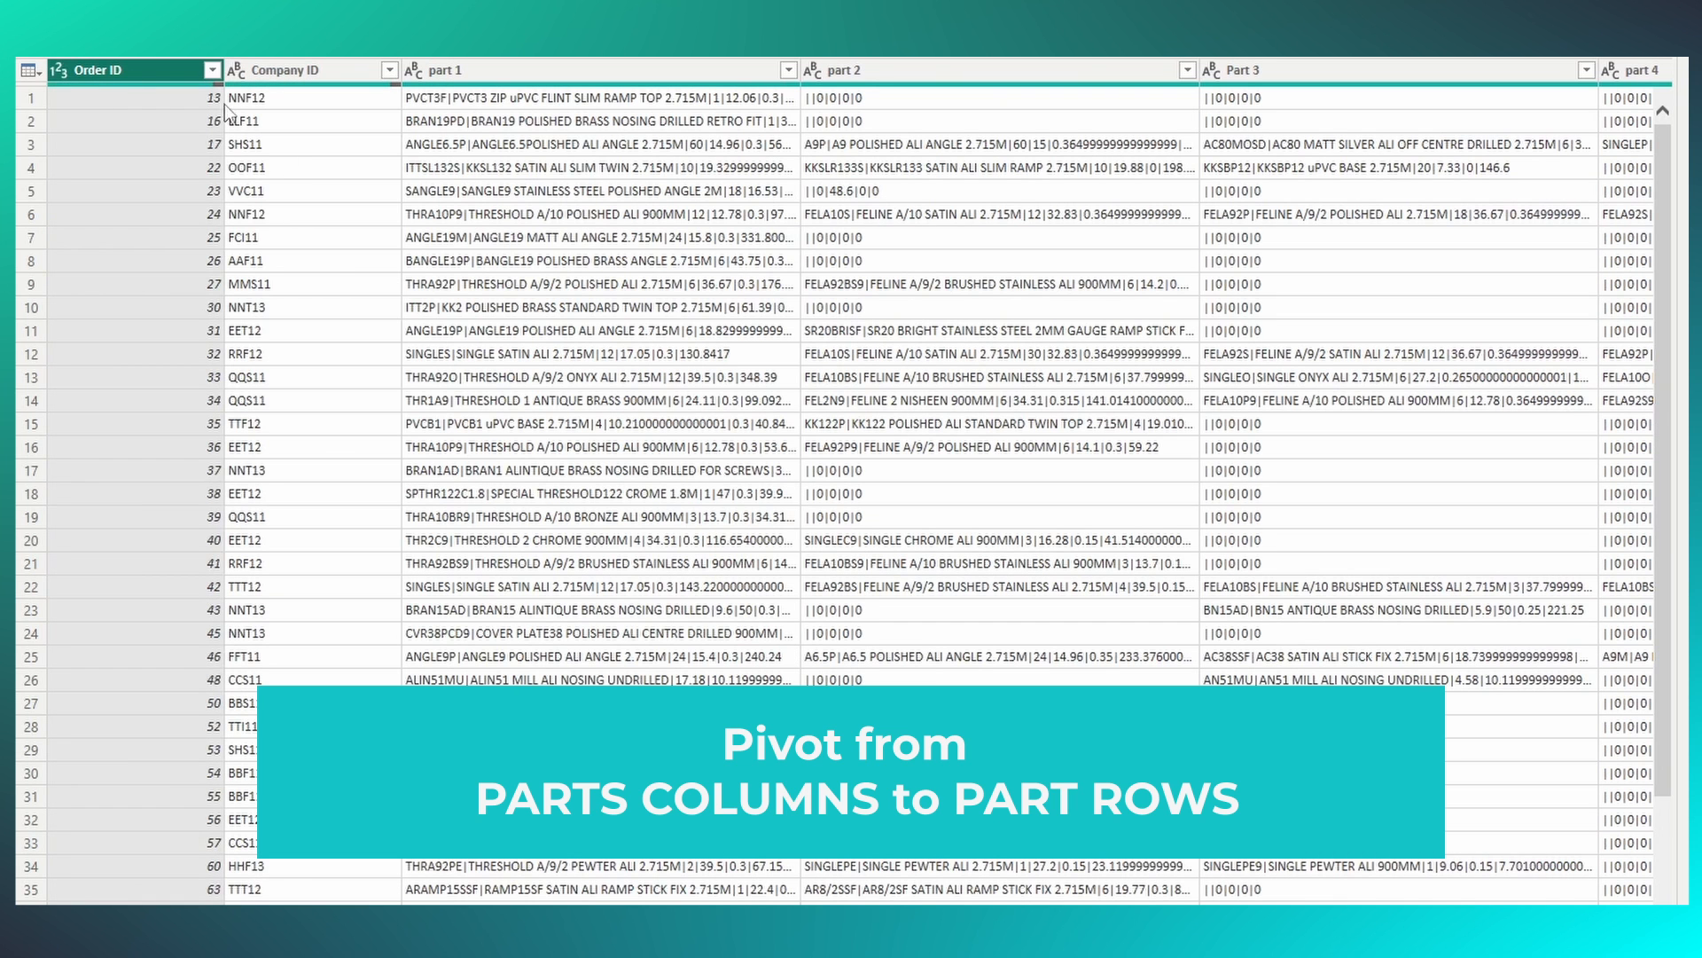
# Unpivot all columns other than Order ID and Company ID.
pyautogui.keyDown('ctrl'); pyautogui.click(306, 76); pyautogui.keyUp('ctrl')
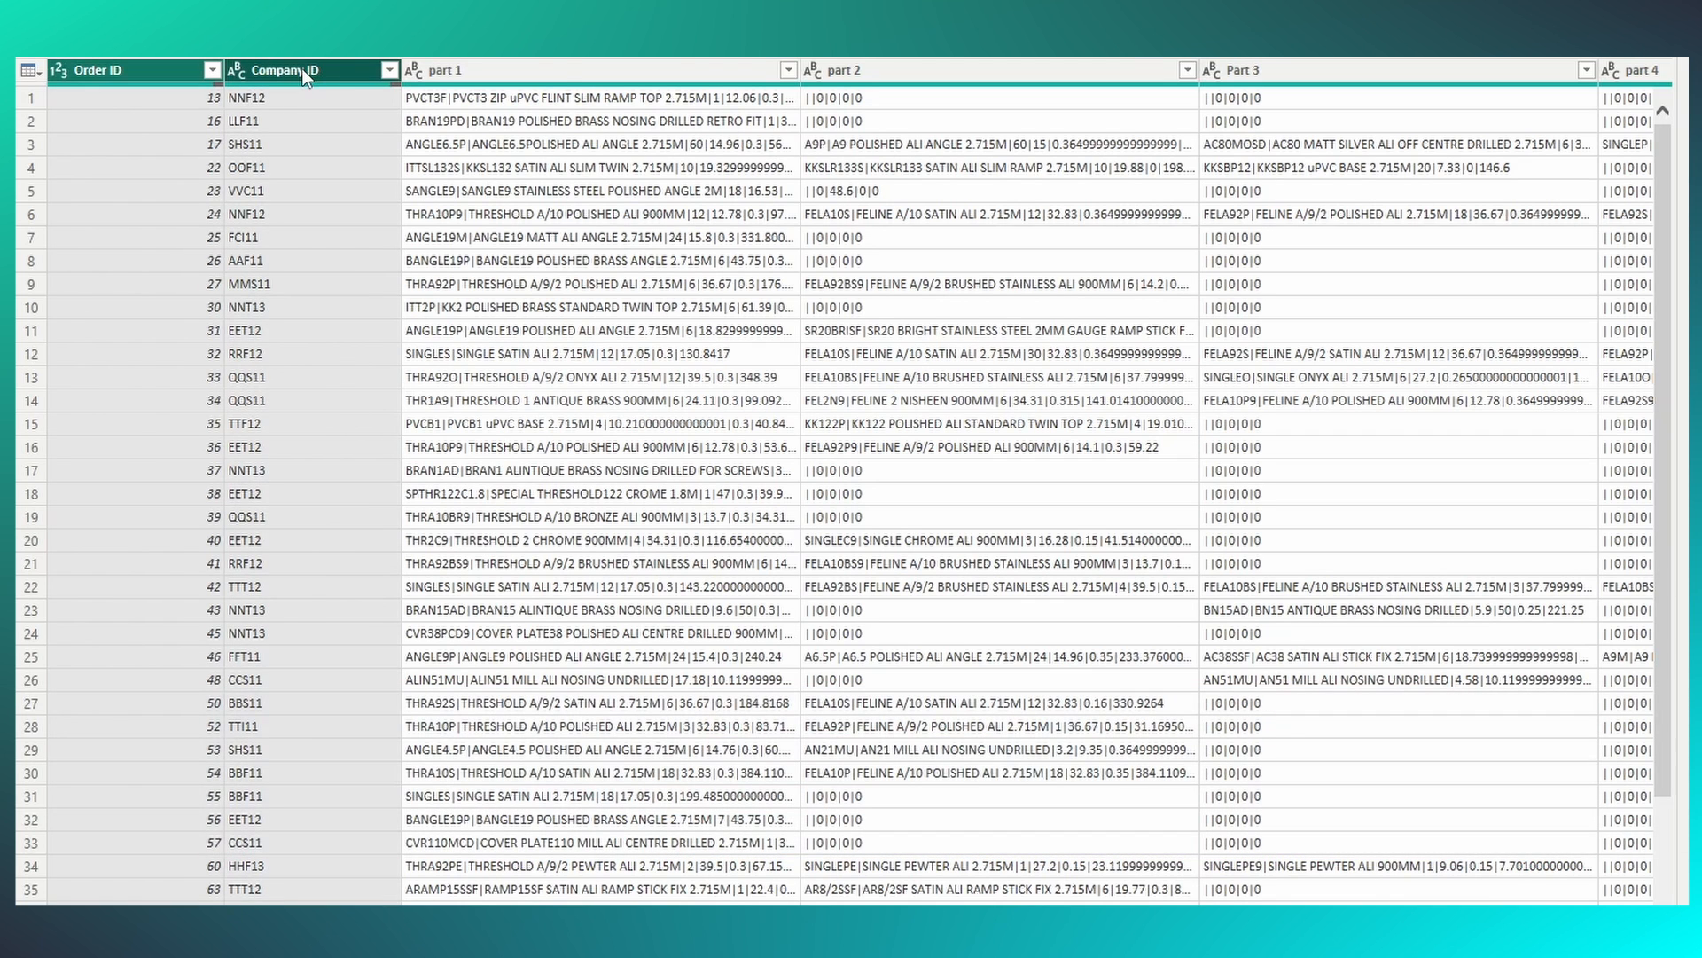
pyautogui.rightClick(306, 77)
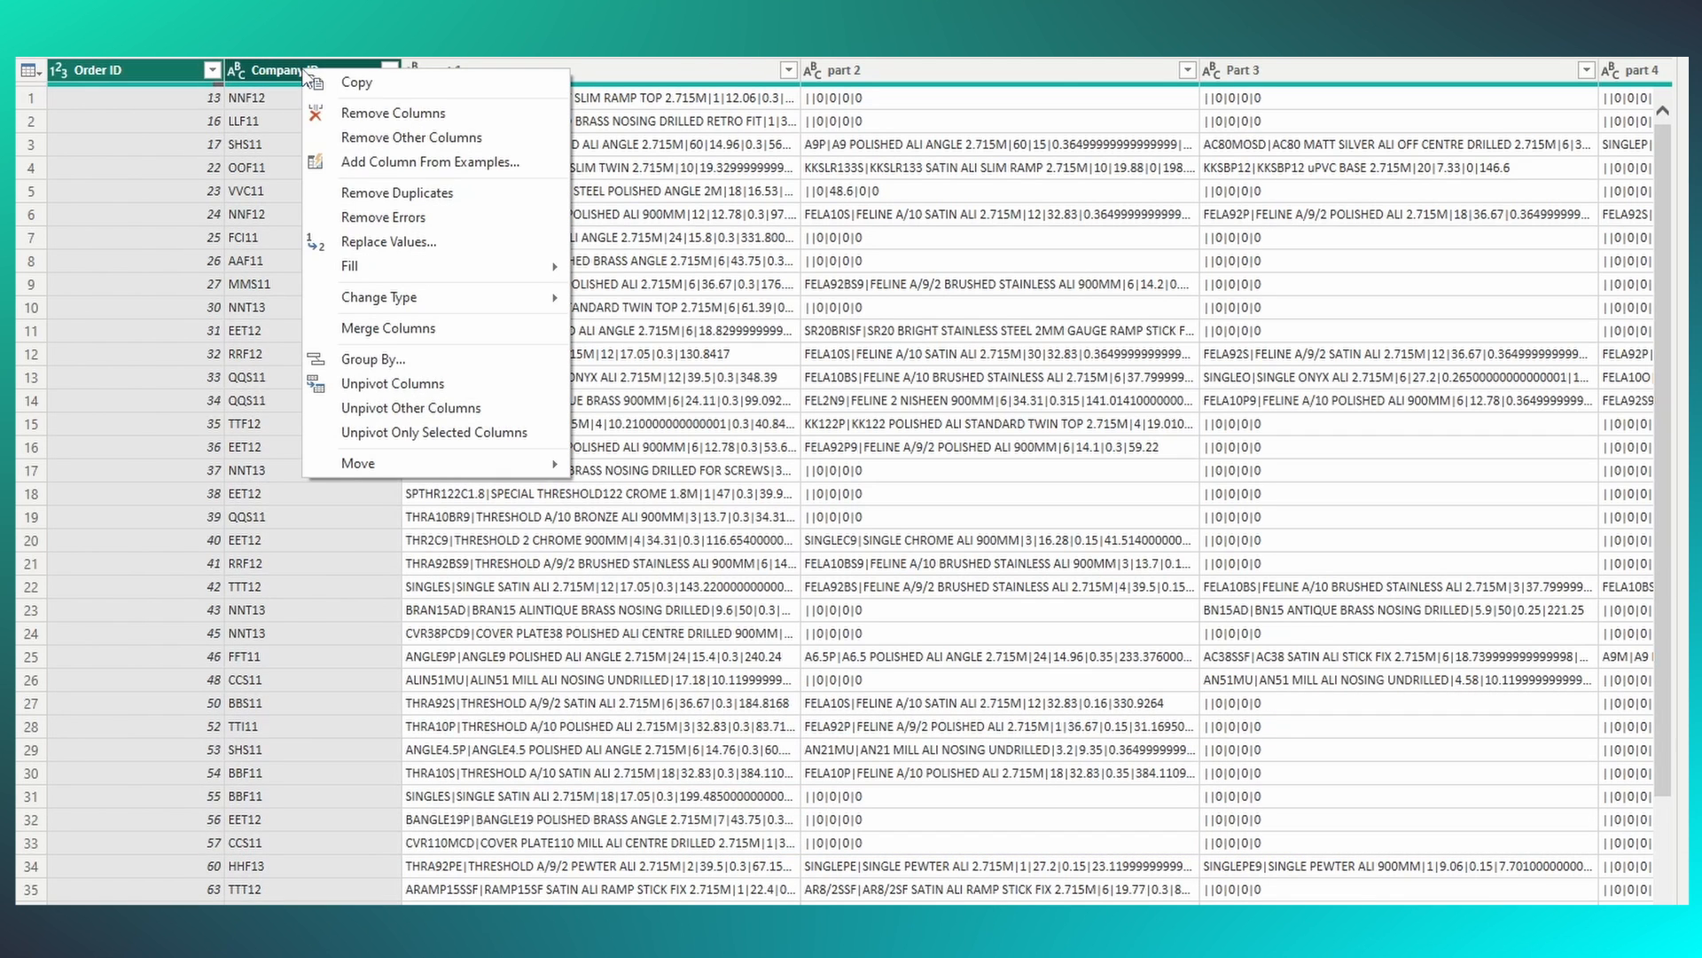
pyautogui.click(487, 408)
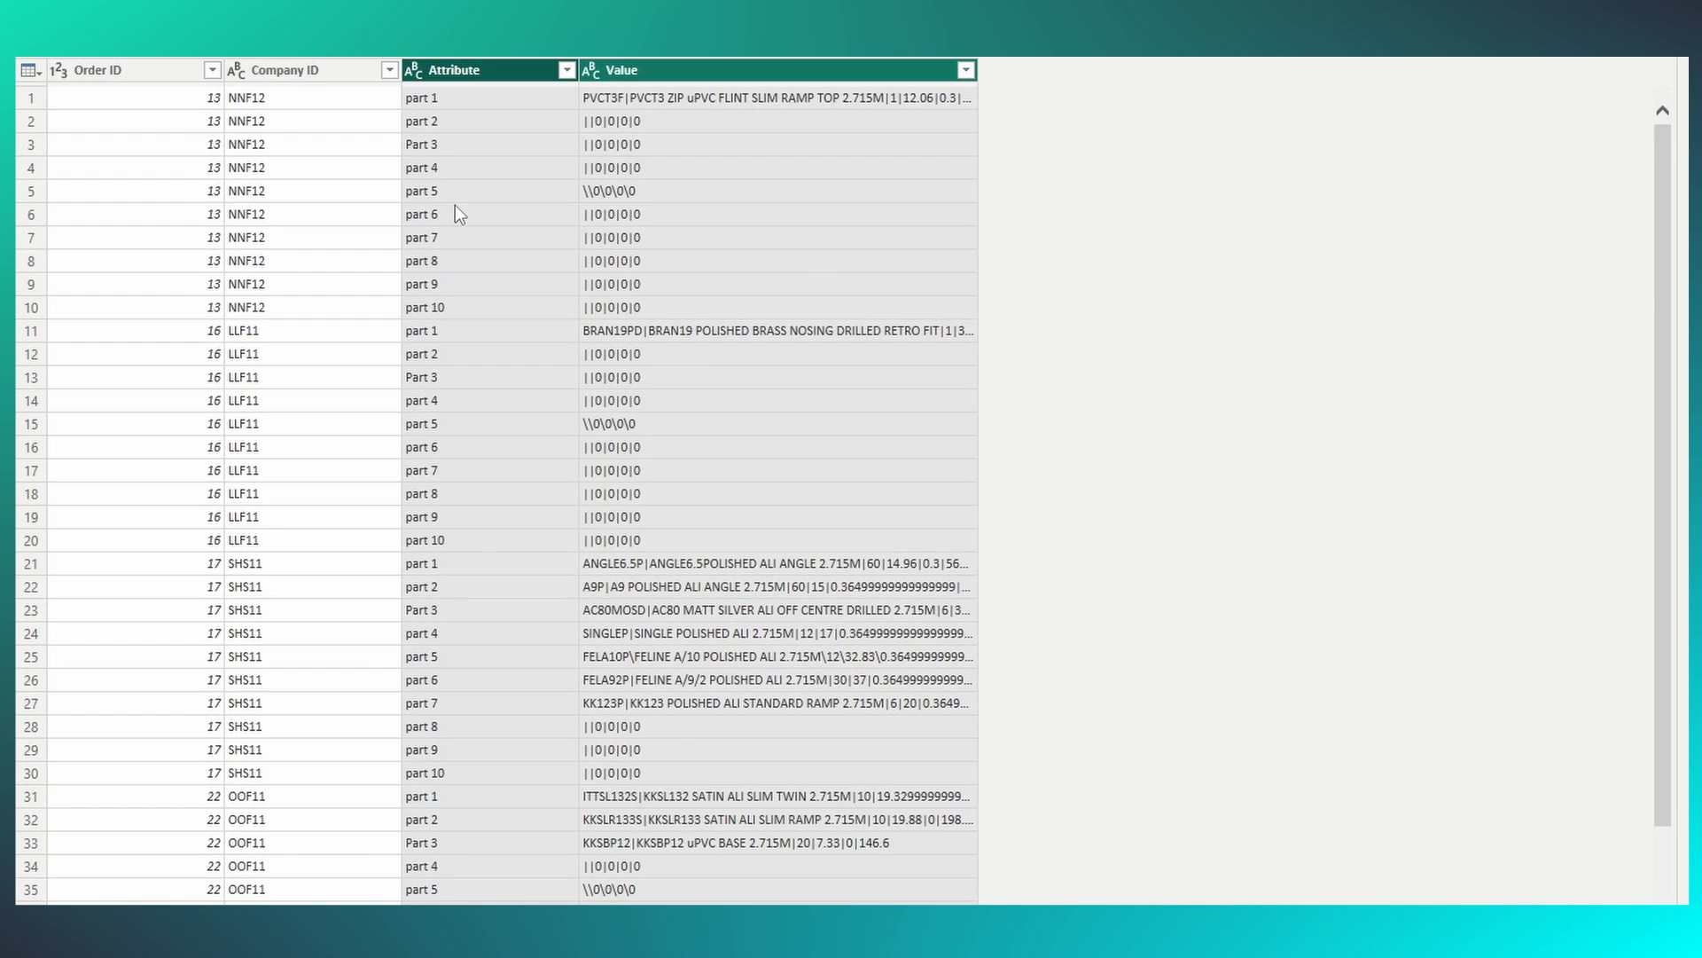
# Review the unpivoted rows, checking the Order ID entries and the Attribute and Value columns.
pyautogui.click(193, 94)
pyautogui.click(168, 301)
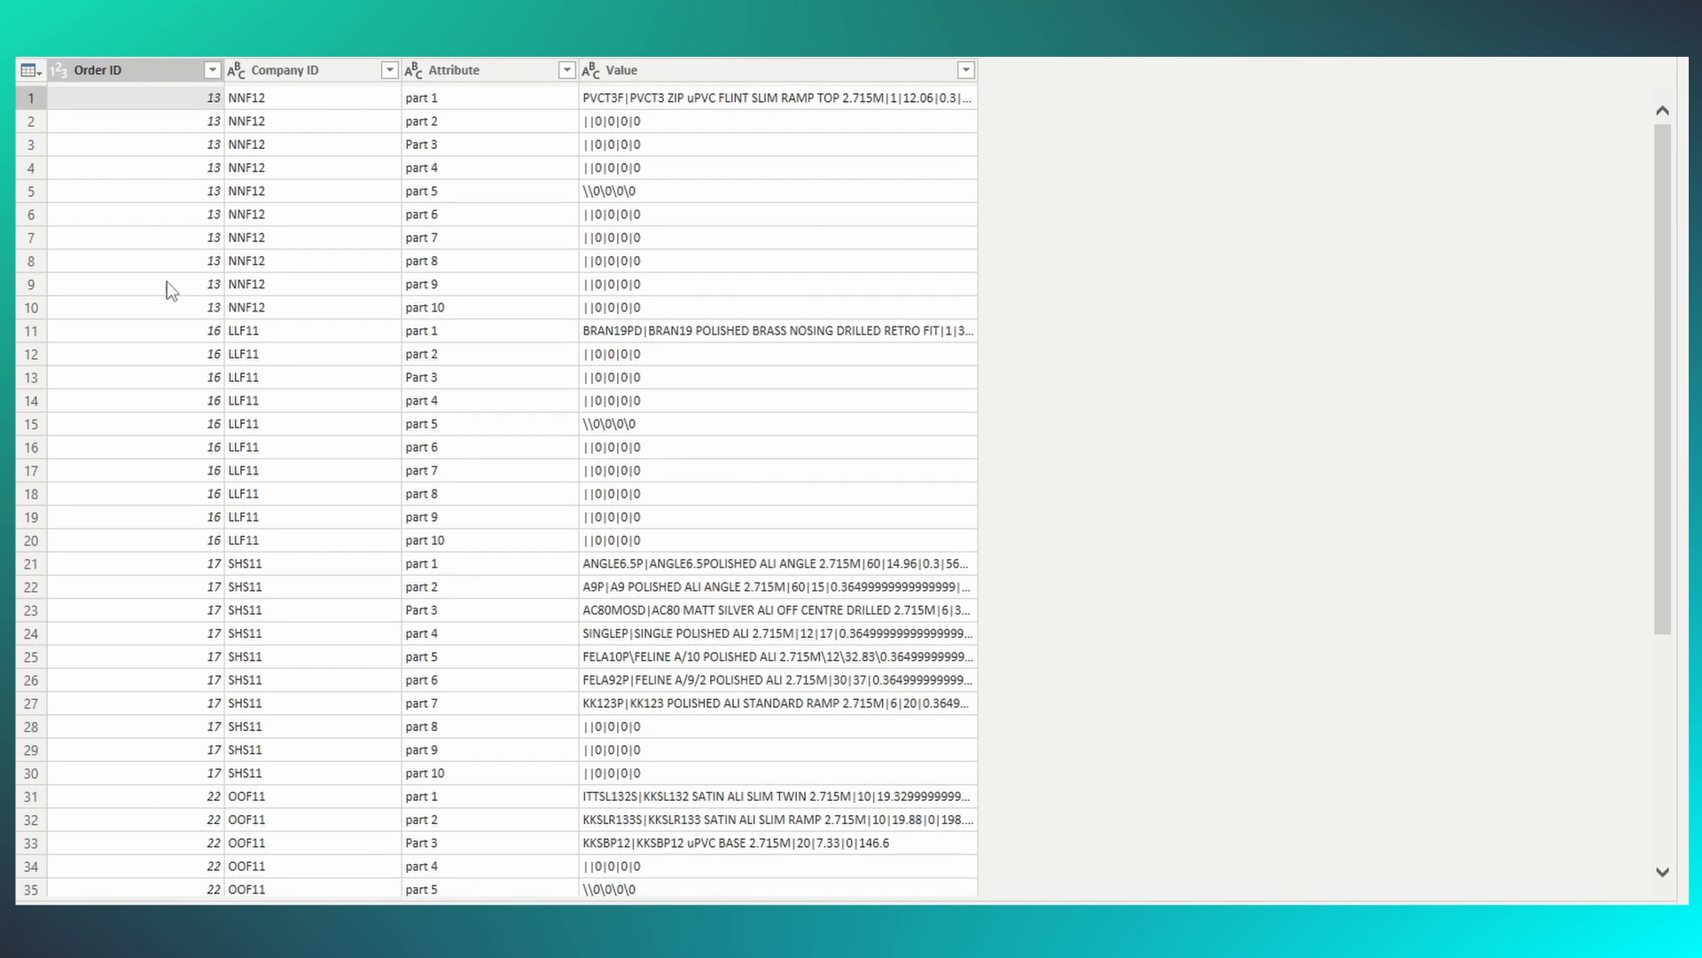
pyautogui.click(466, 98)
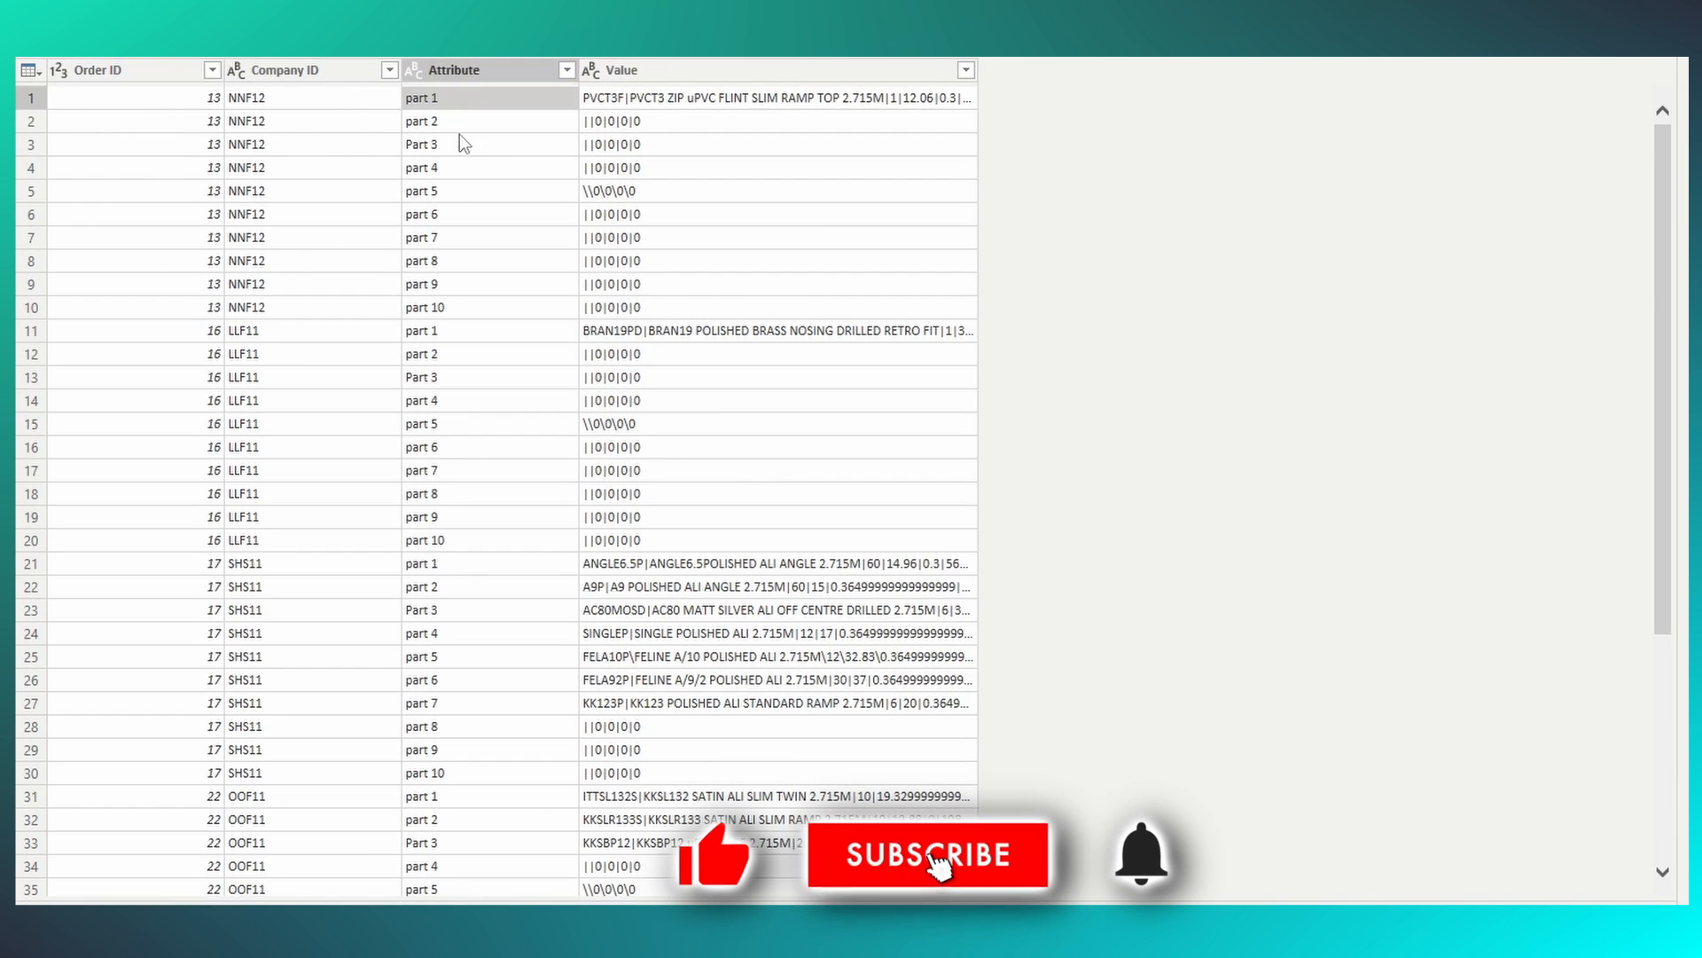
pyautogui.click(459, 138)
pyautogui.click(501, 69)
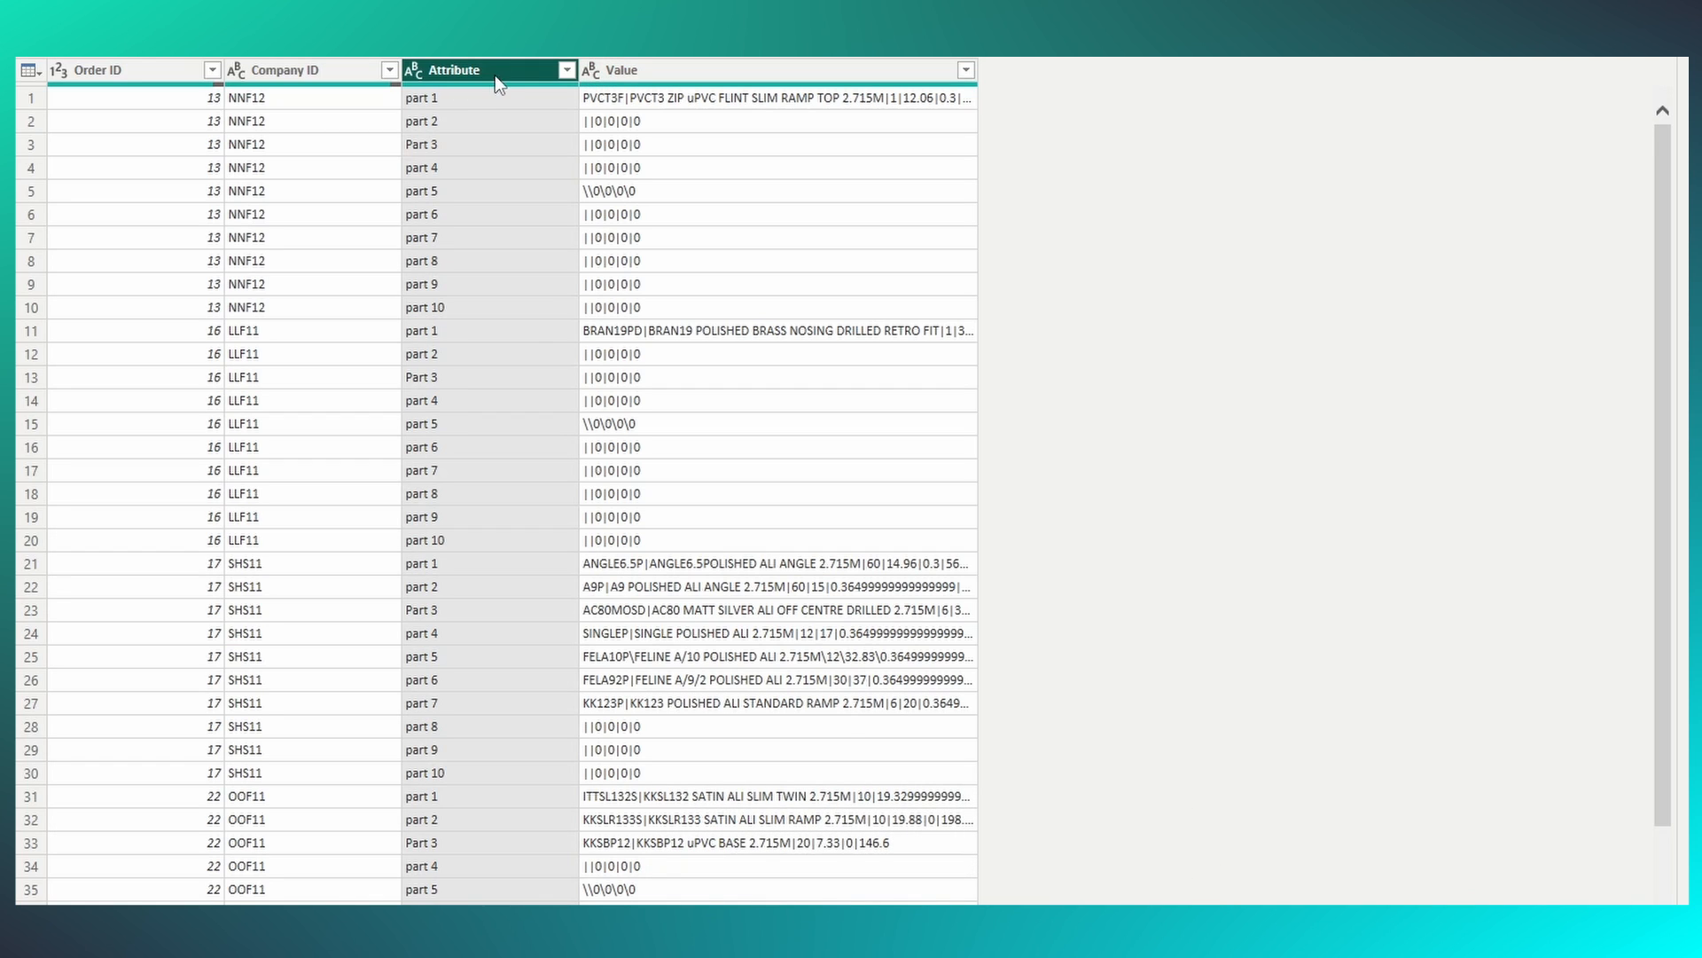
pyautogui.click(654, 67)
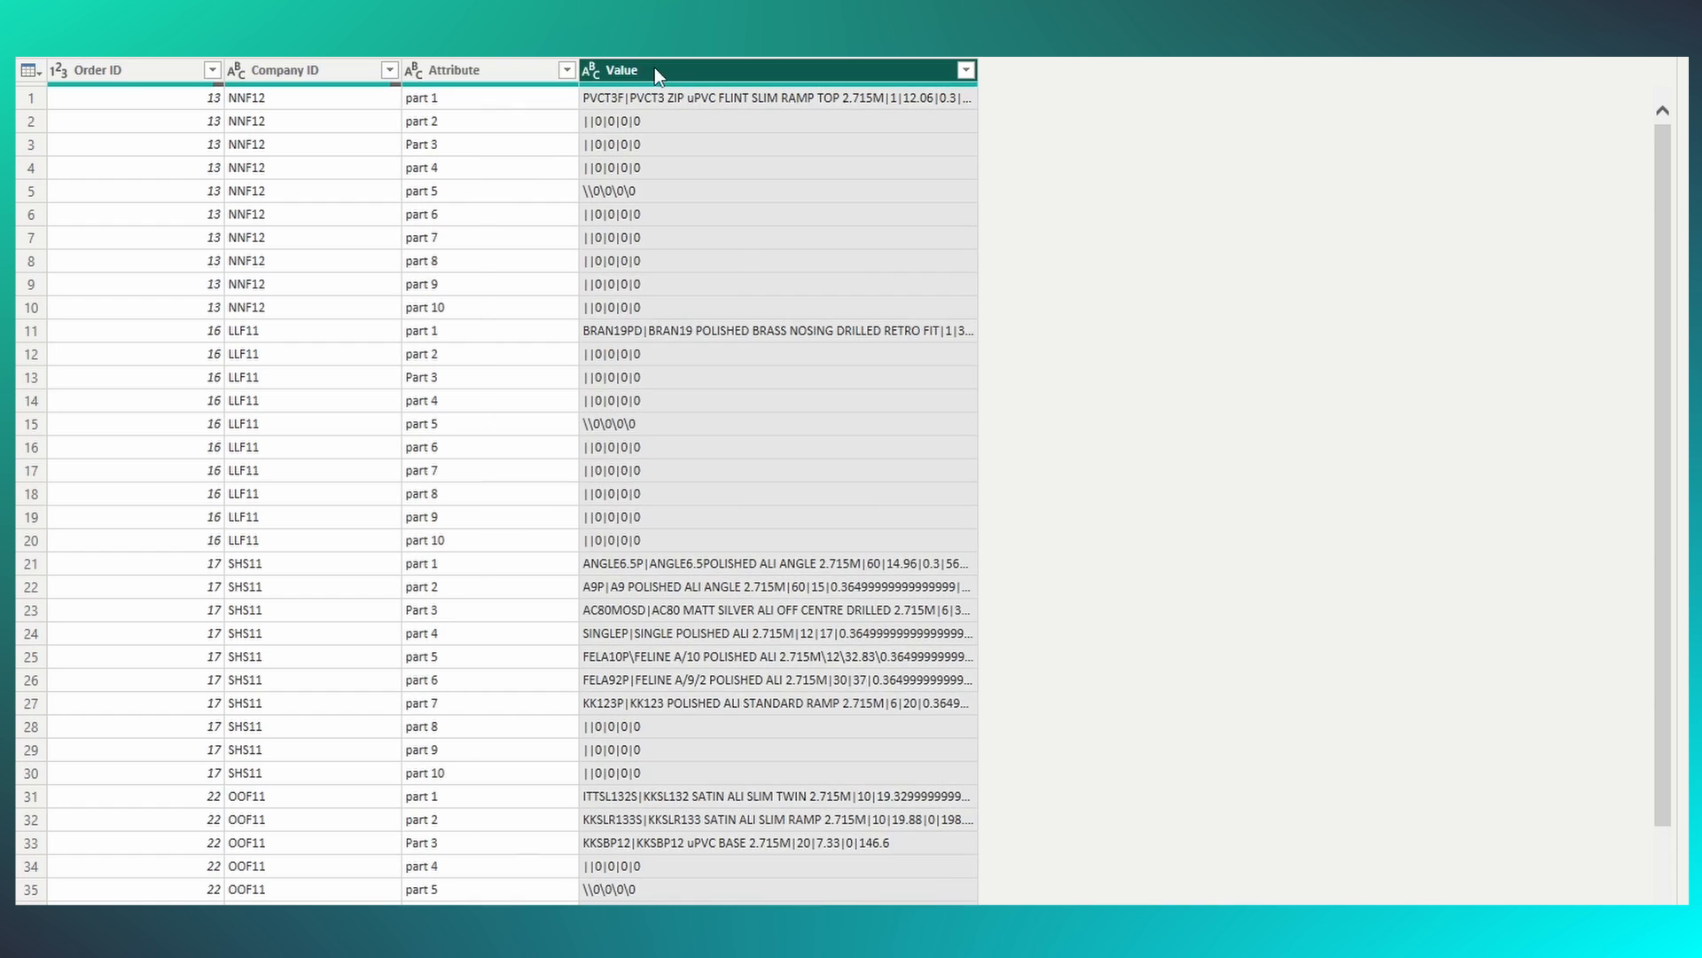
# Remove the Attribute column from the unpivoted table.
pyautogui.click(497, 72)
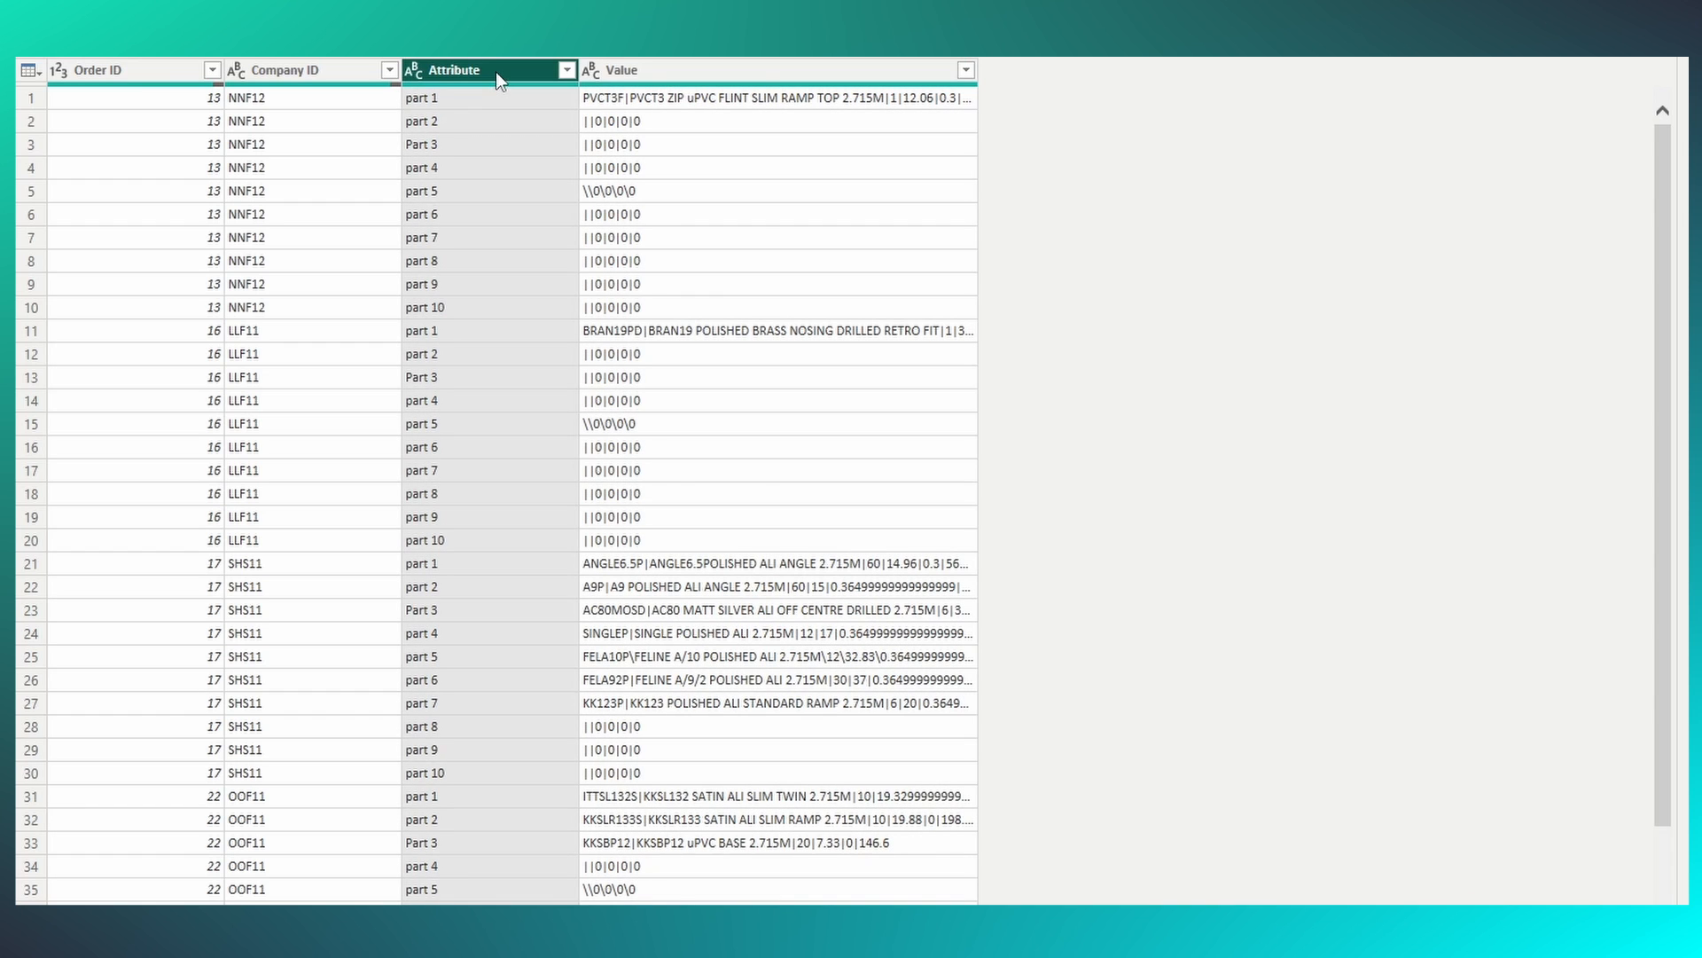
pyautogui.rightClick(496, 71)
pyautogui.click(580, 118)
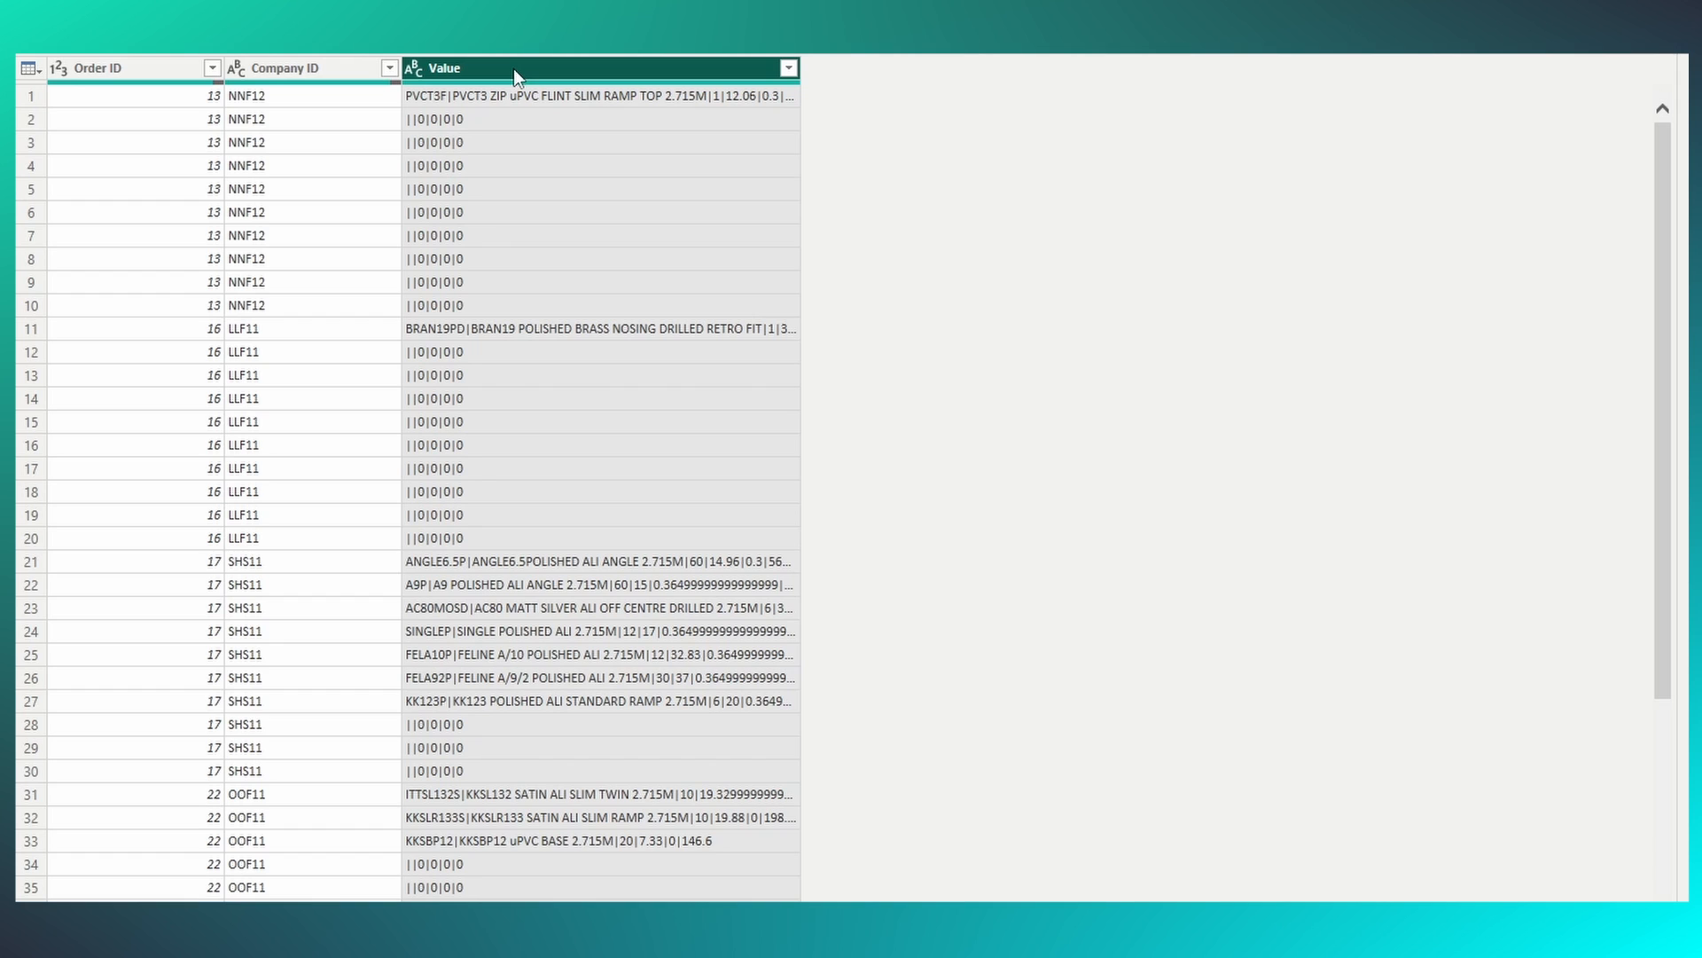
# Split the Value column by the custom delimiter | at each occurrence of the delimiter.
pyautogui.rightClick(513, 67)
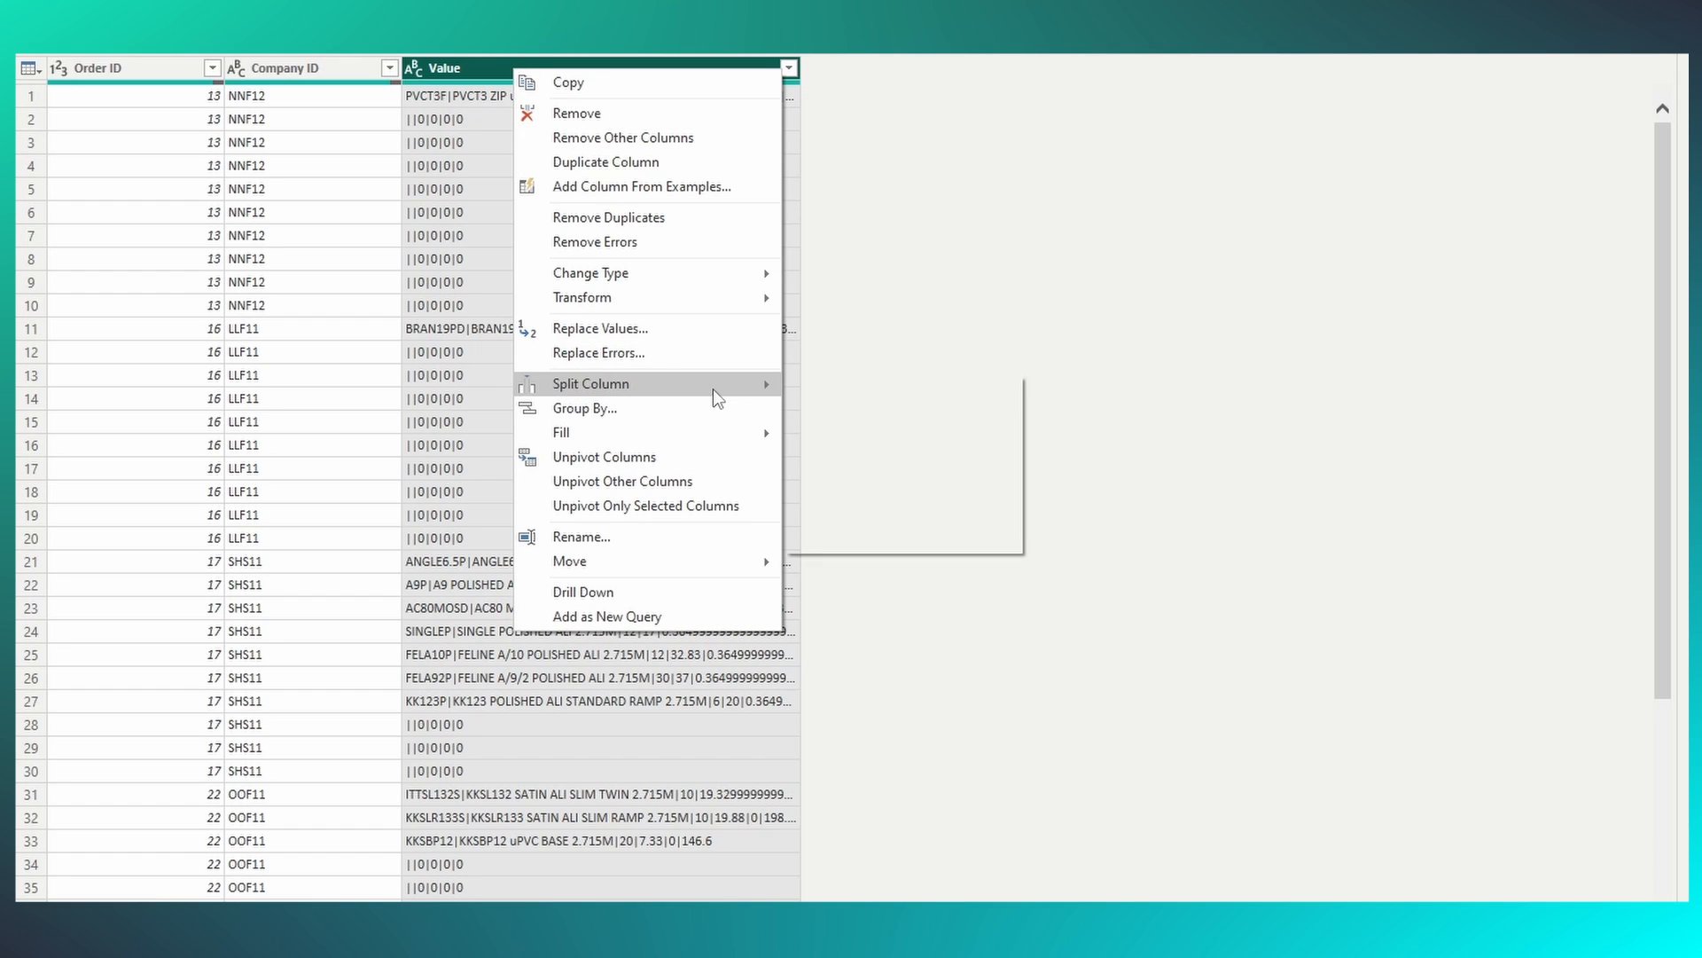
pyautogui.moveTo(713, 388)
pyautogui.click(842, 387)
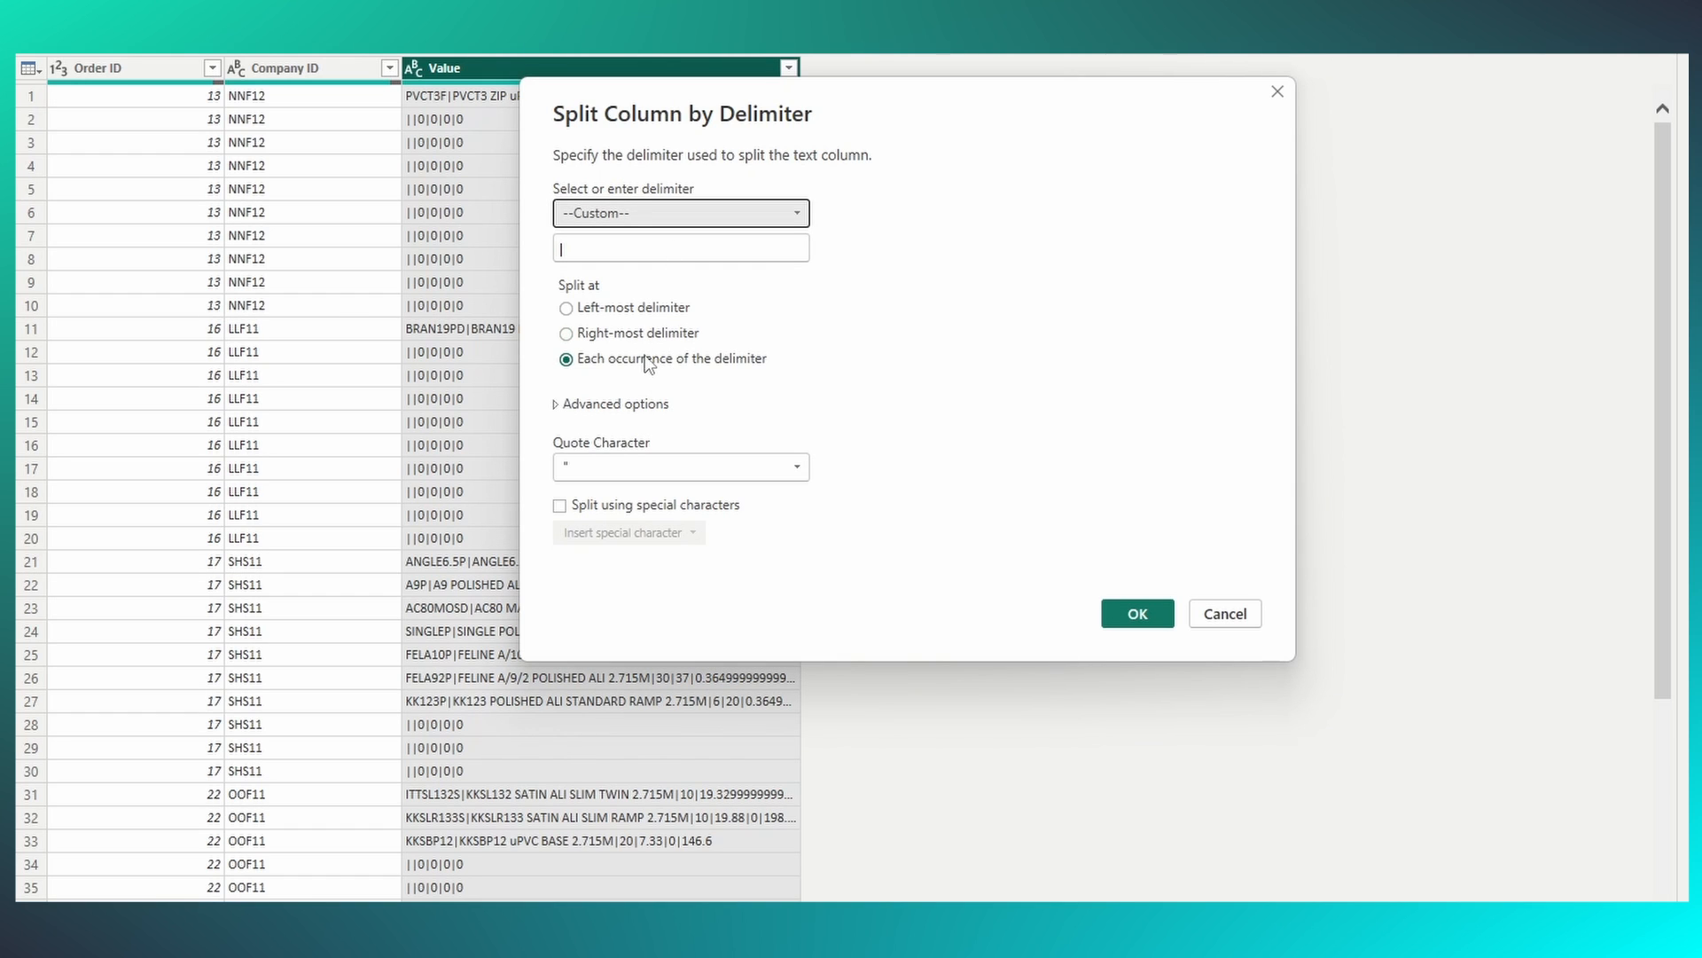
pyautogui.click(1137, 614)
# Rename the Value.1 column to Part No.
pyautogui.click(159, 69)
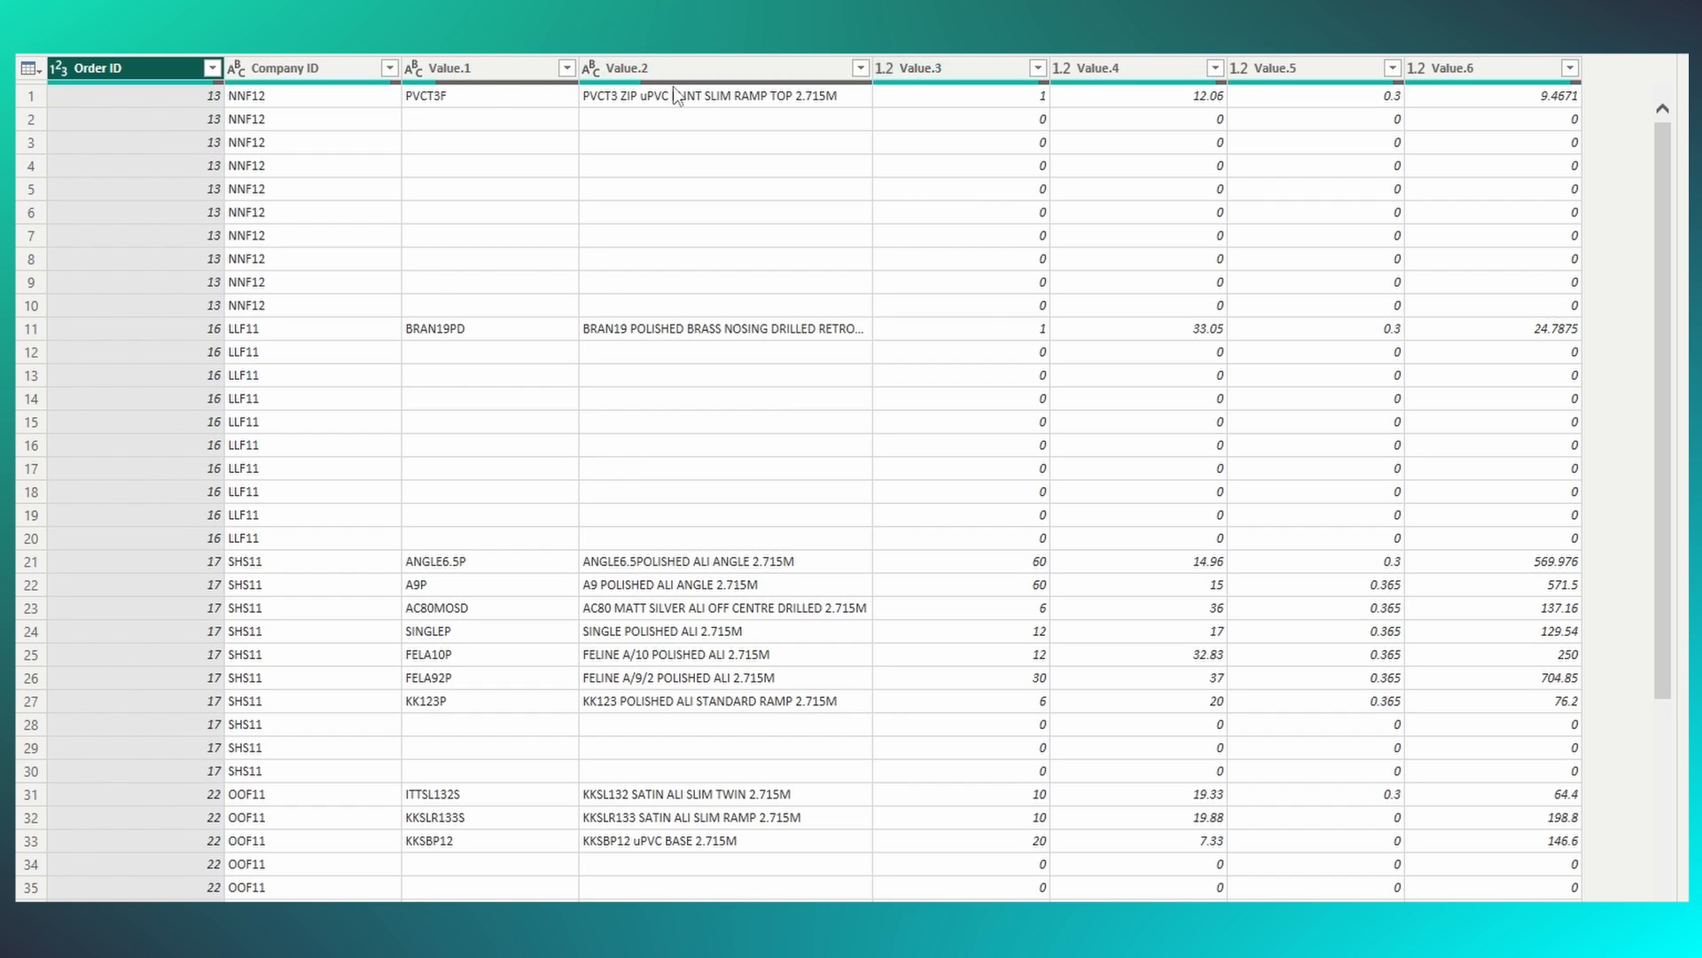
pyautogui.doubleClick(487, 67)
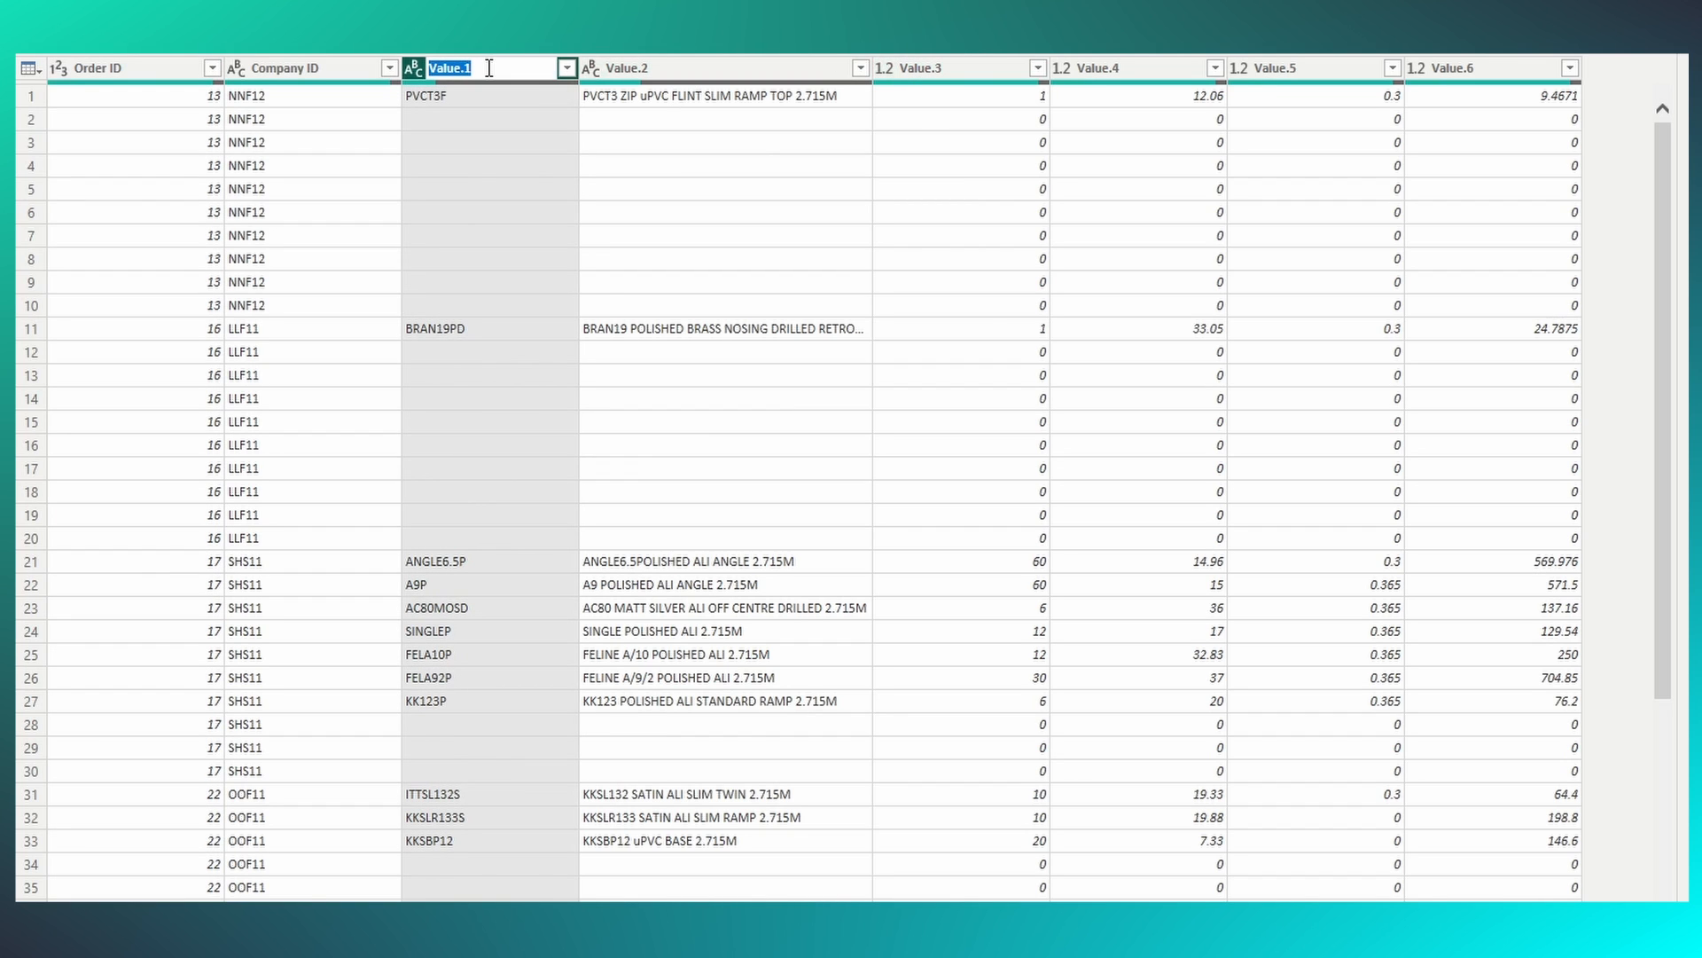
pyautogui.write('Part No')
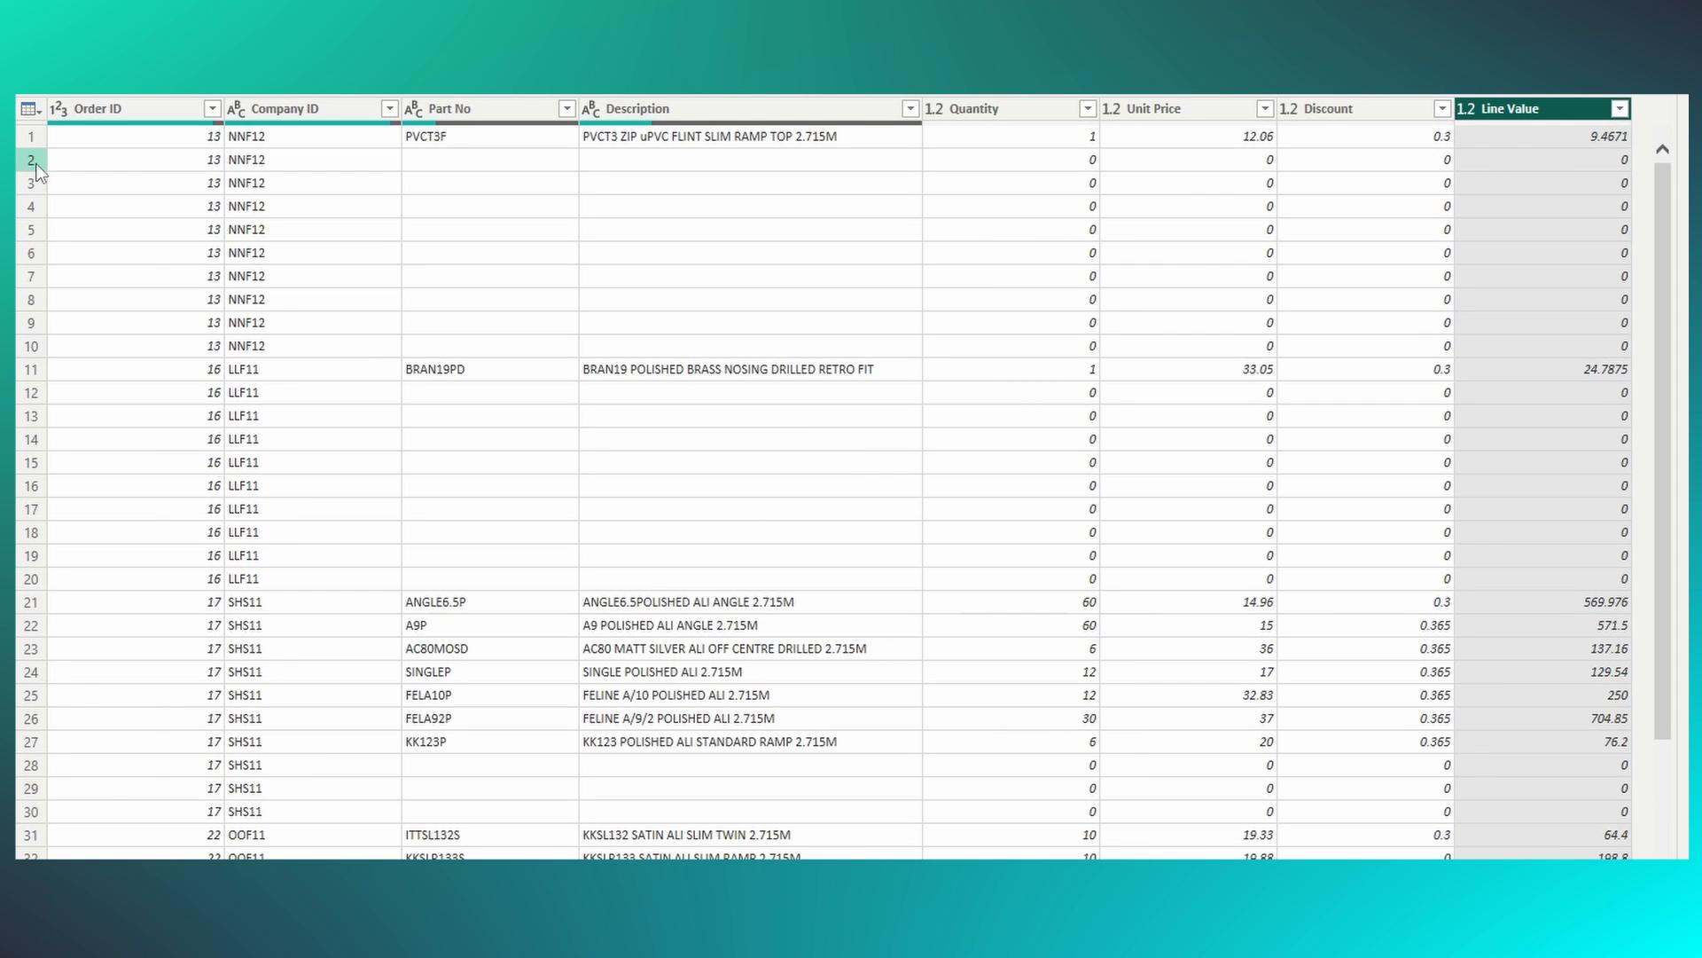
# Examine the rows below the first record for empty Part No and Description cells.
pyautogui.click(33, 161)
pyautogui.click(32, 186)
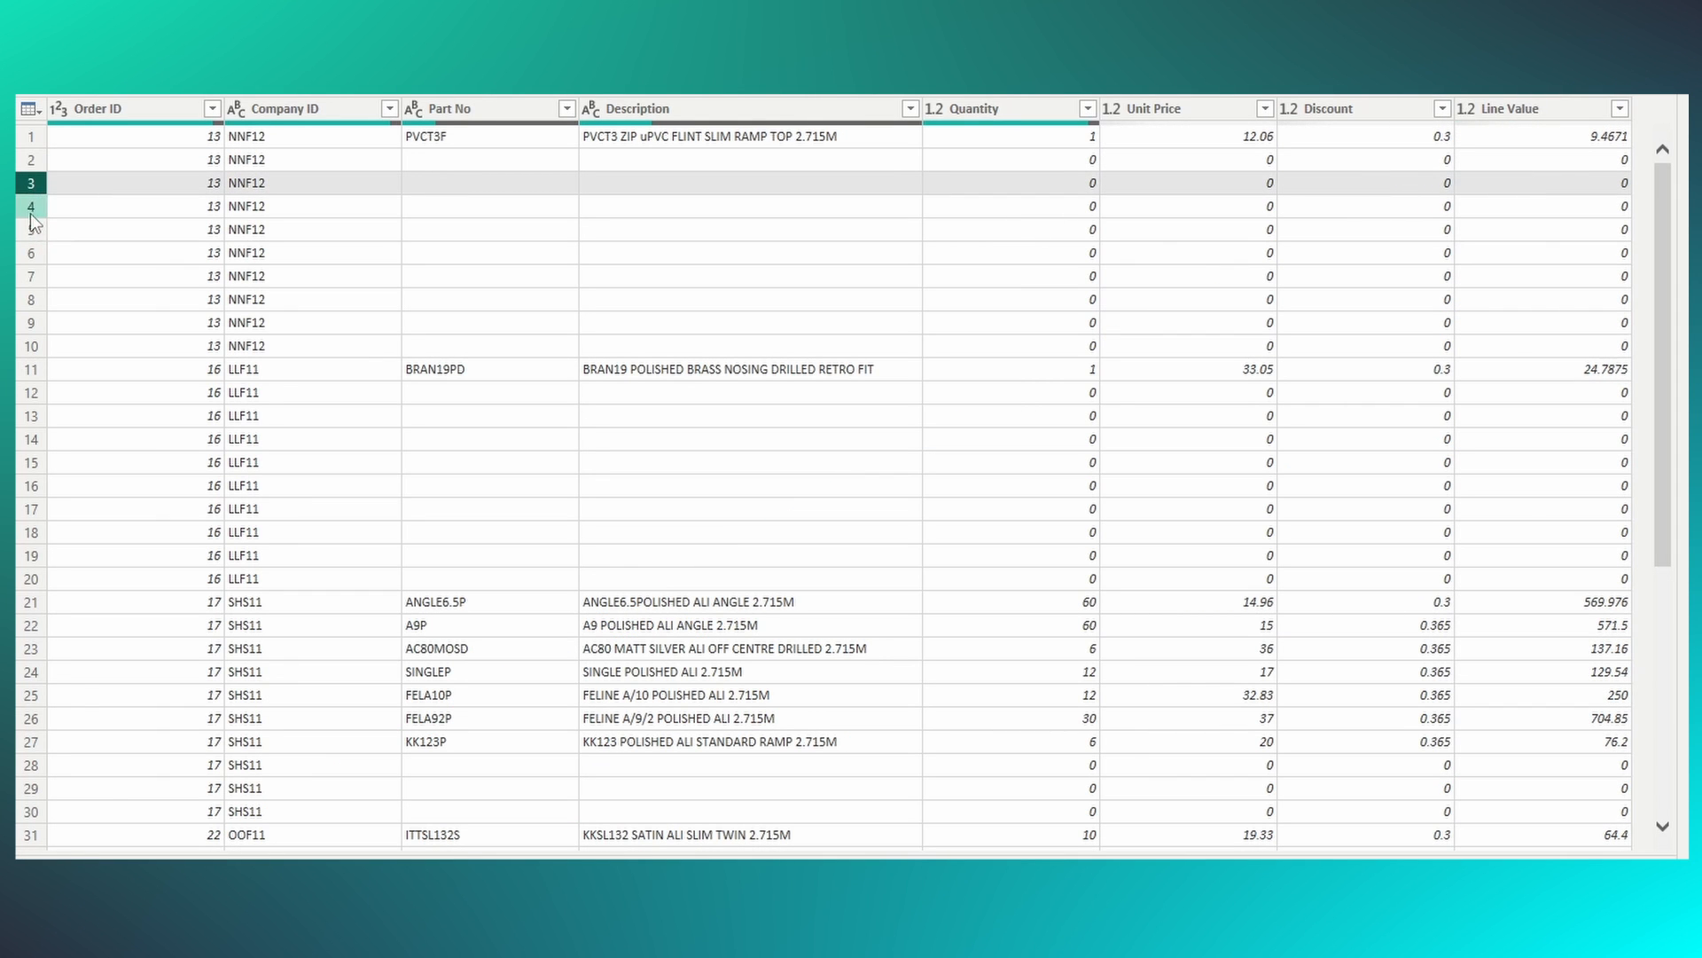
pyautogui.click(30, 213)
pyautogui.click(34, 229)
pyautogui.click(31, 253)
pyautogui.click(31, 276)
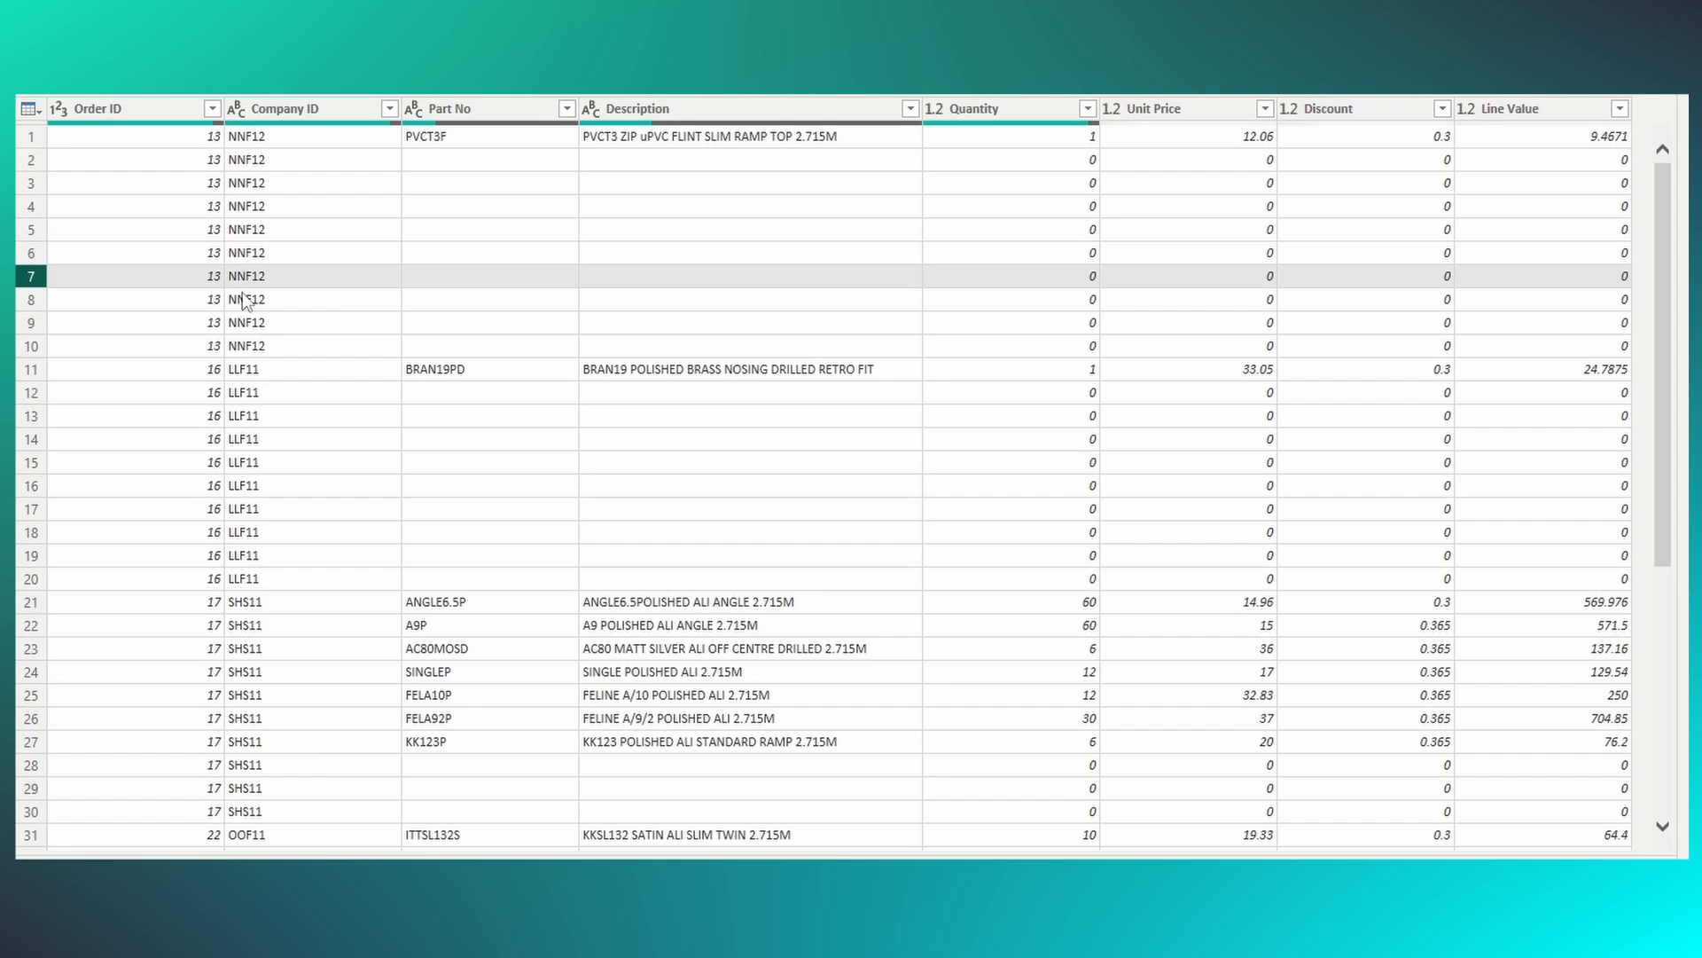
pyautogui.click(440, 184)
pyautogui.click(619, 190)
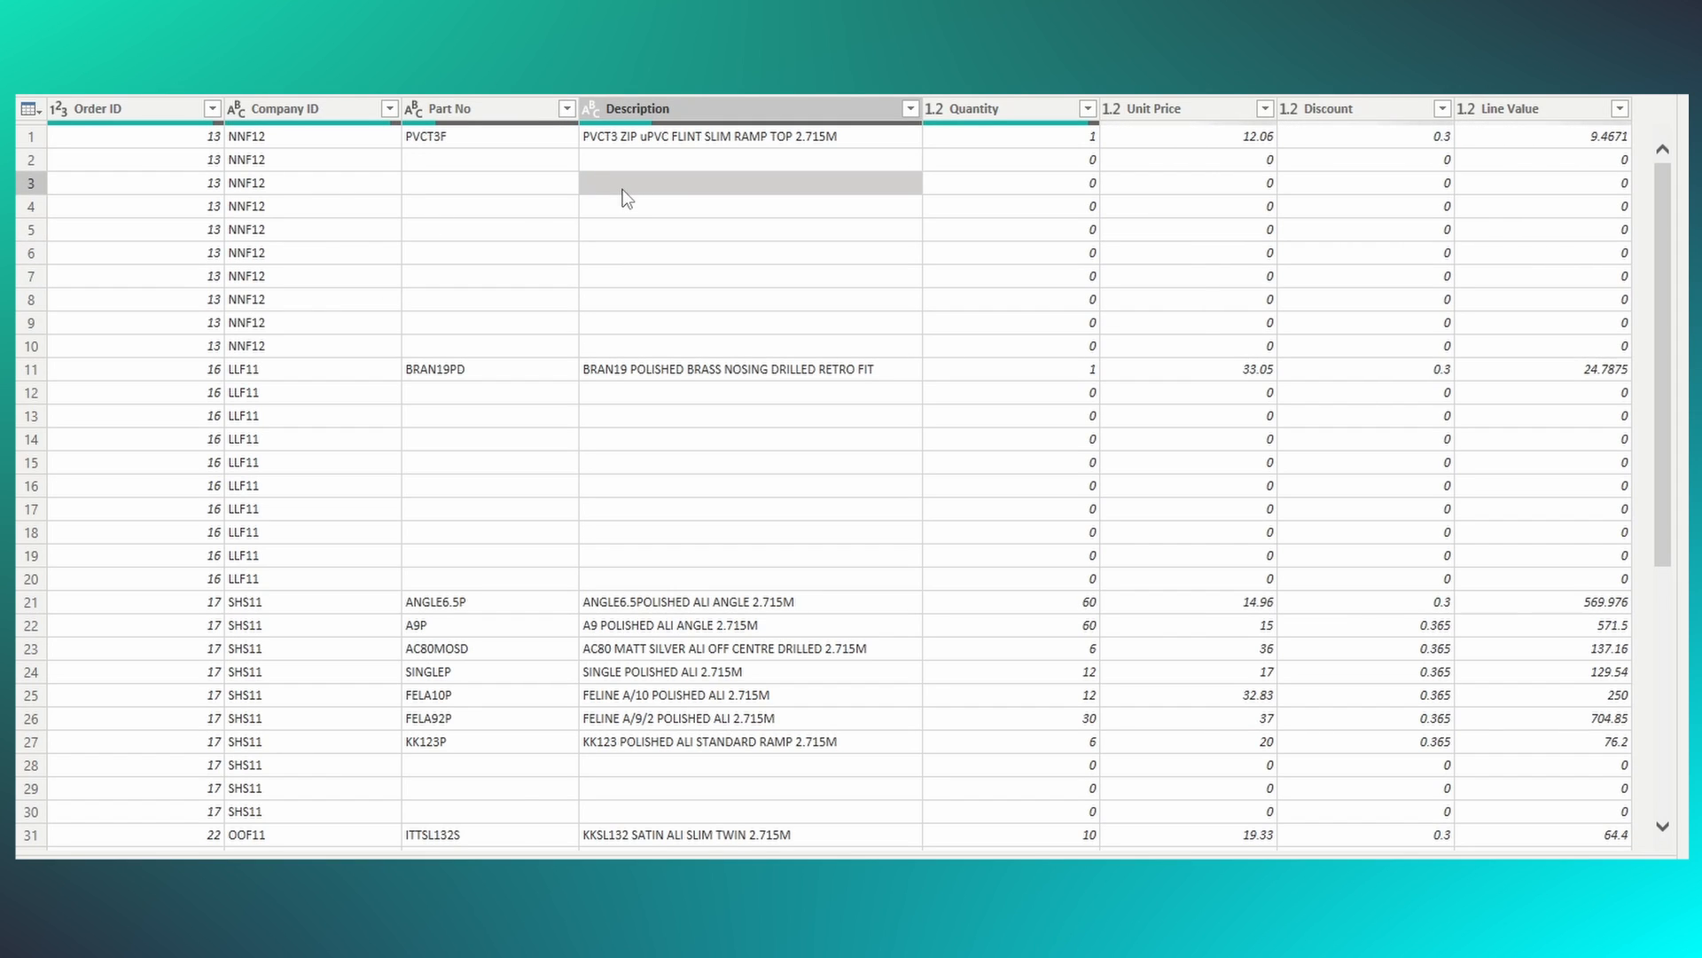
pyautogui.click(181, 156)
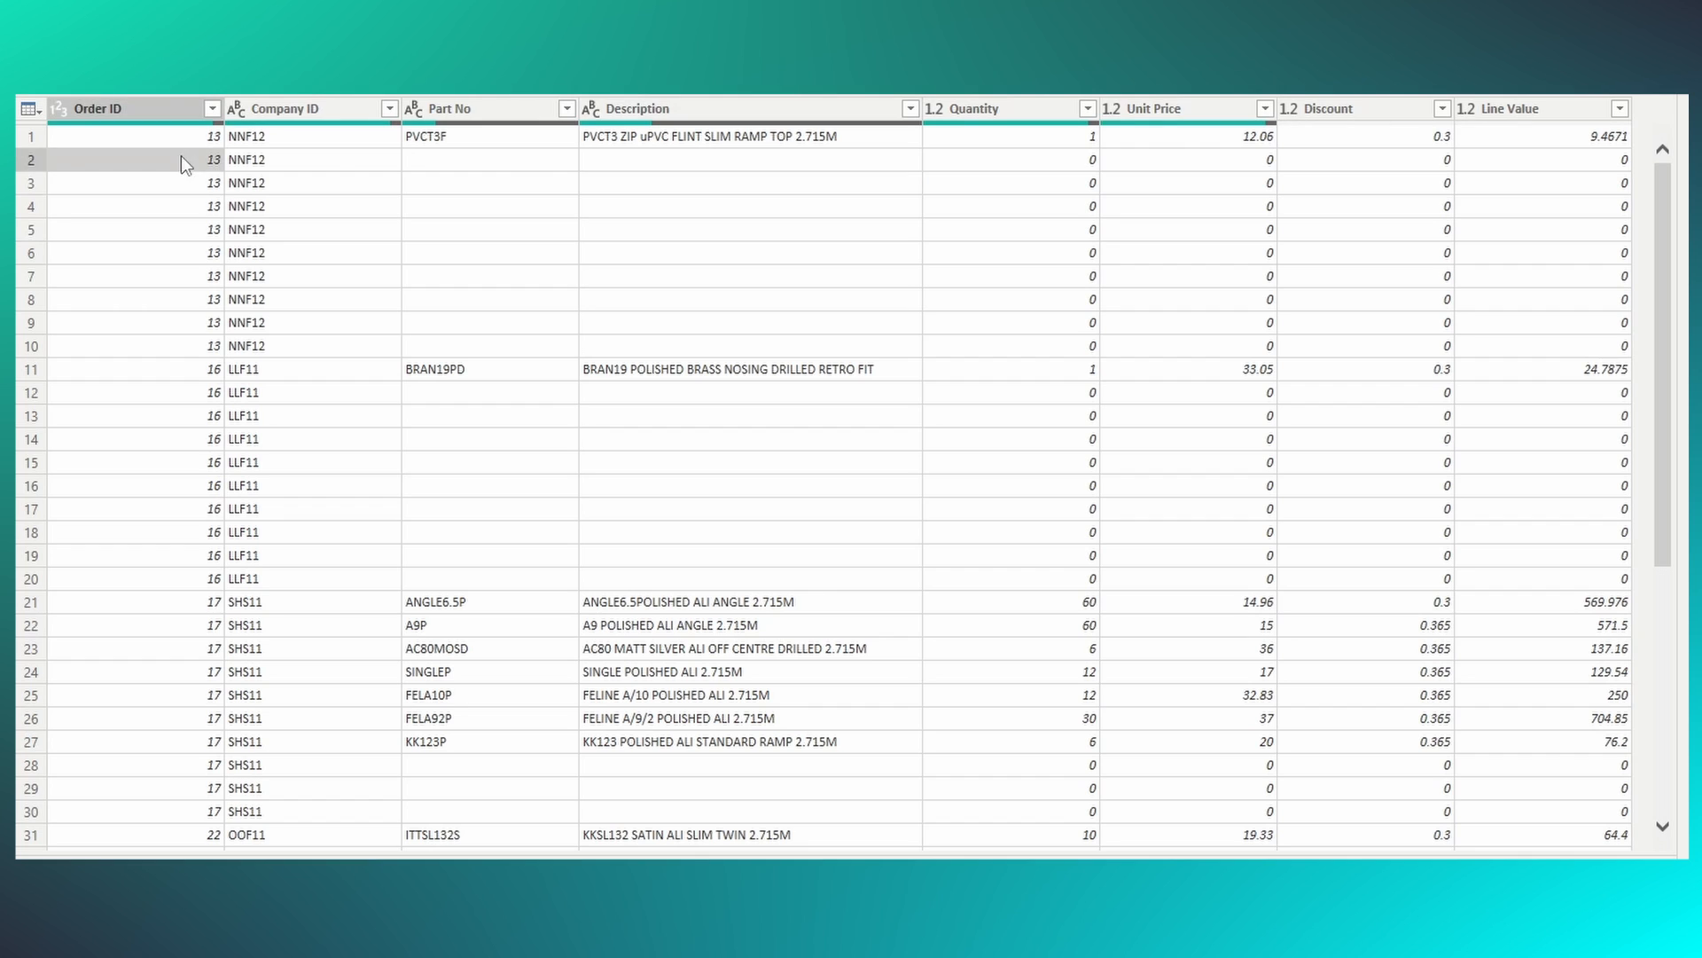
# Inspect the Part No, Quantity and Line Value columns for empty values, including the column quality of Quantity and Line Value.
pyautogui.click(483, 172)
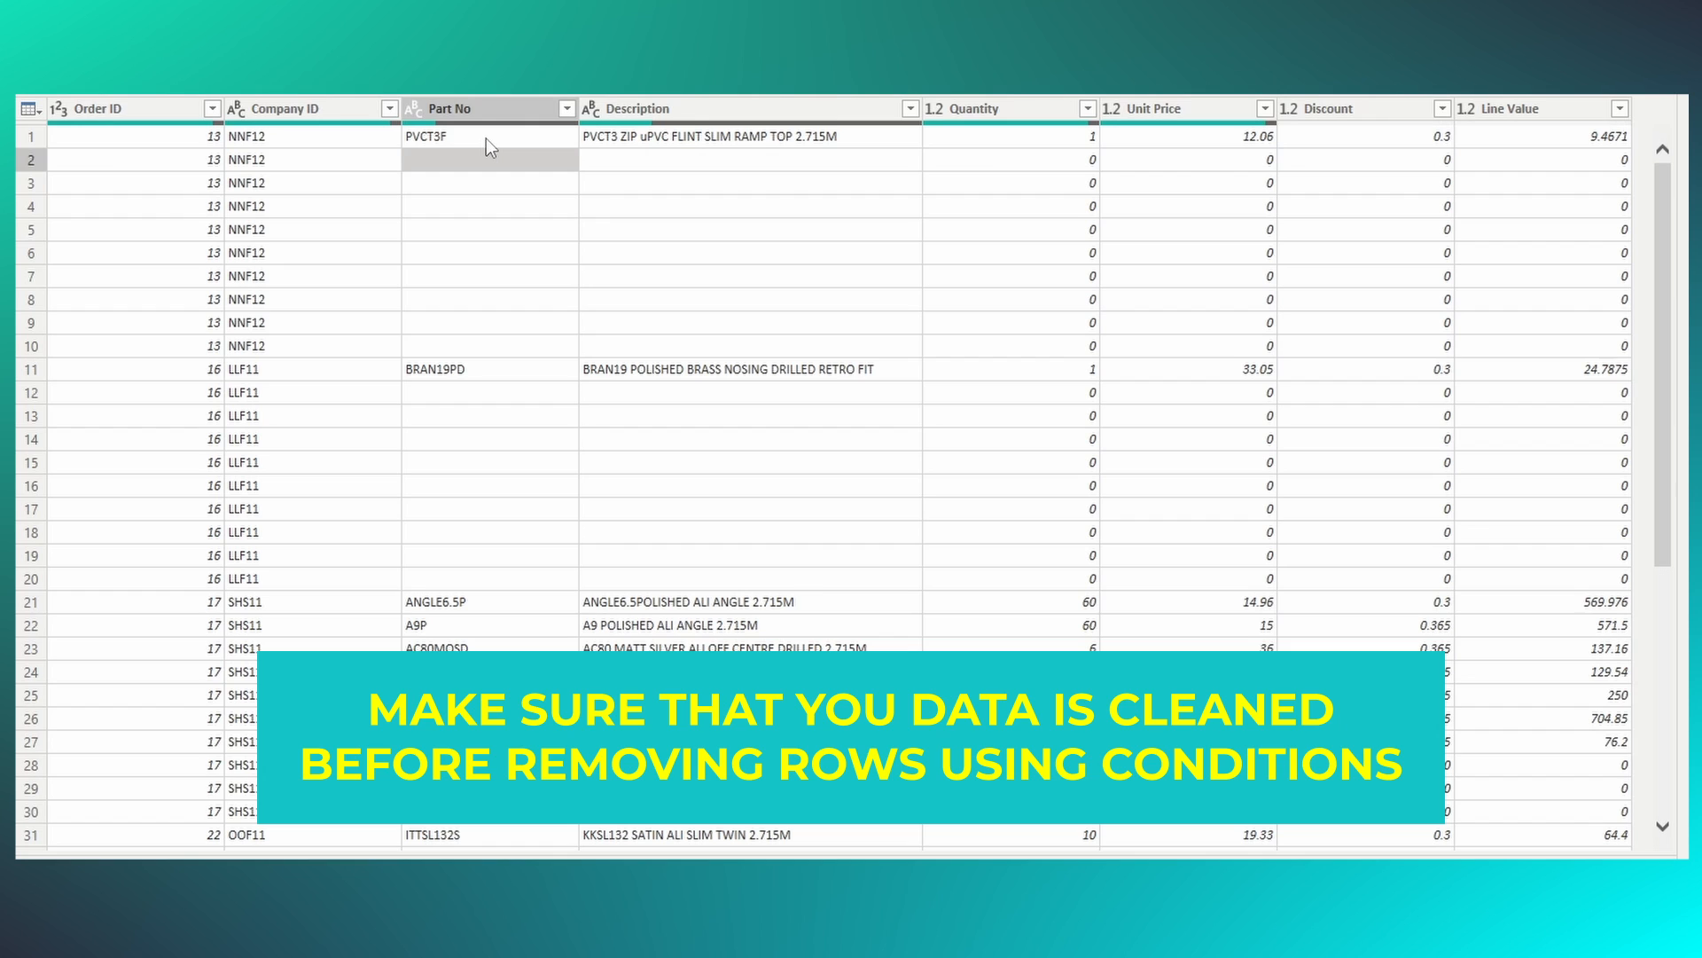
pyautogui.click(486, 138)
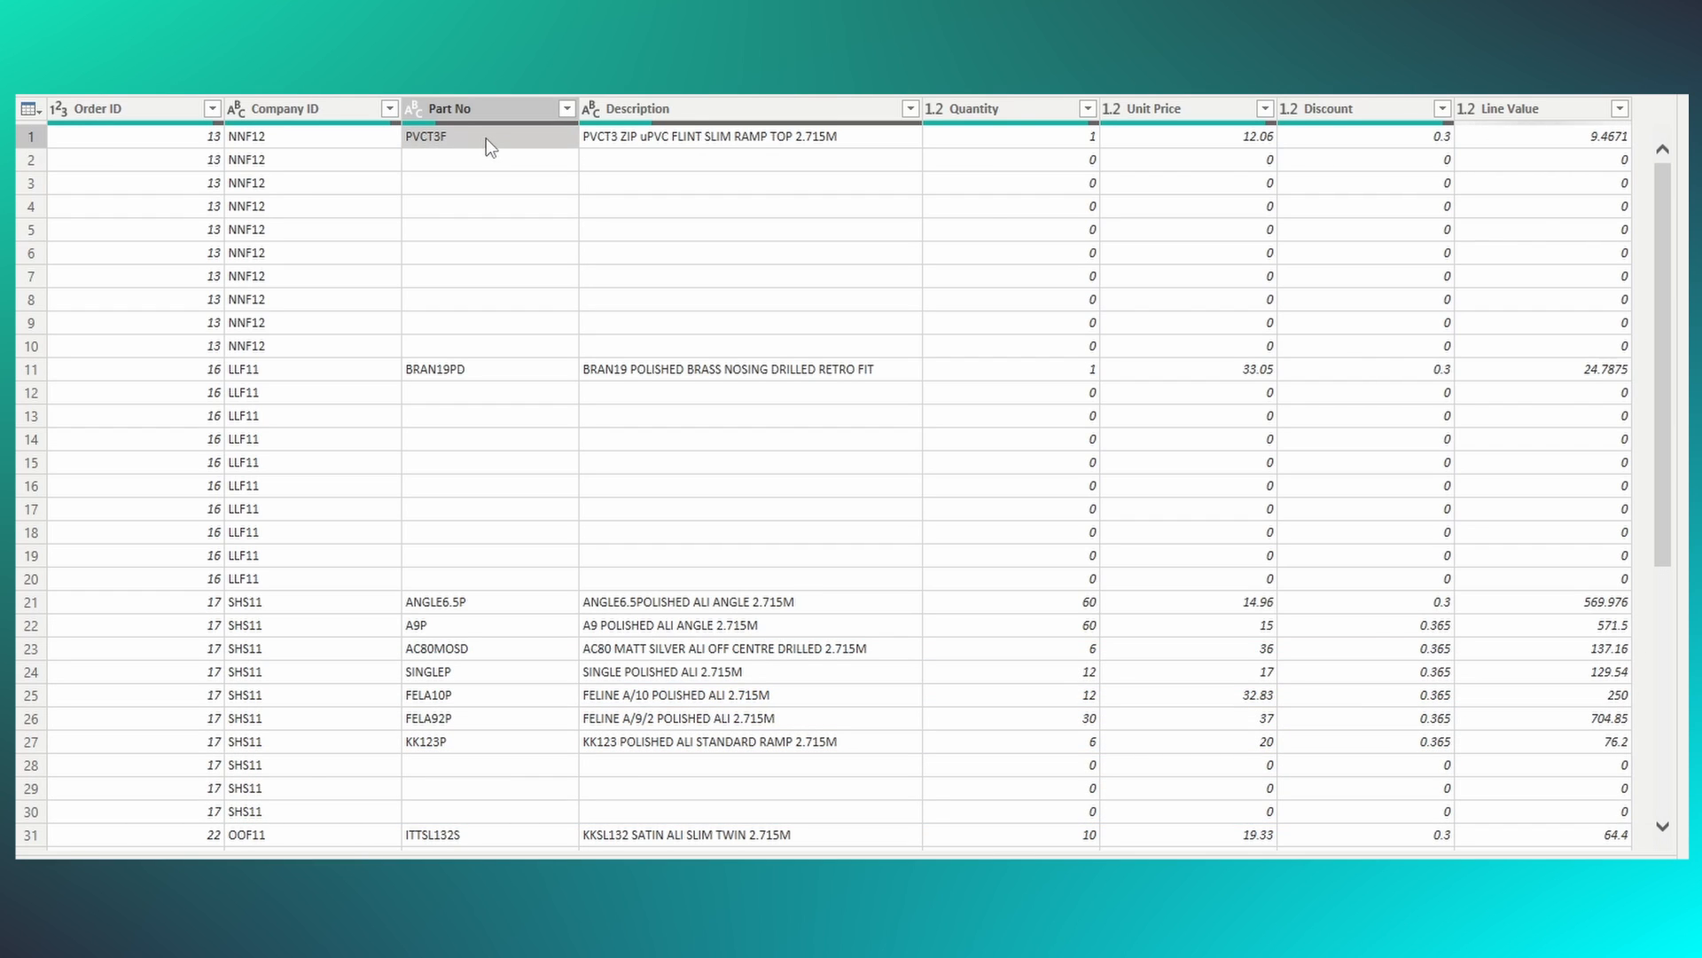
pyautogui.click(1006, 136)
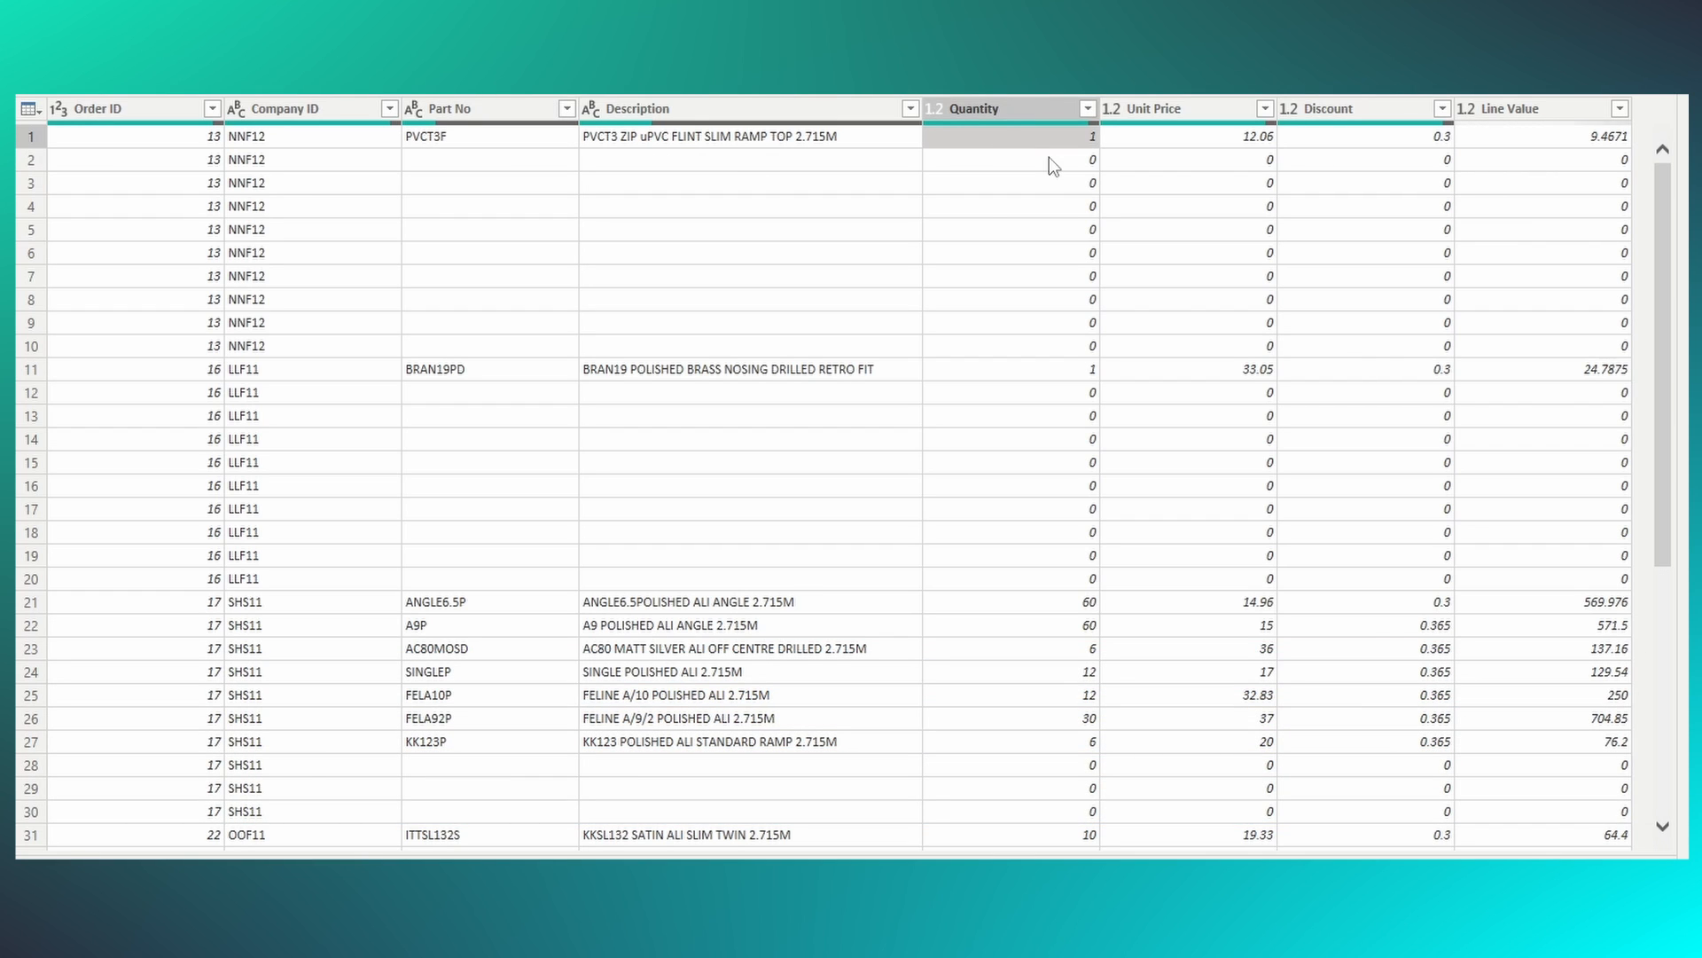
pyautogui.click(1540, 140)
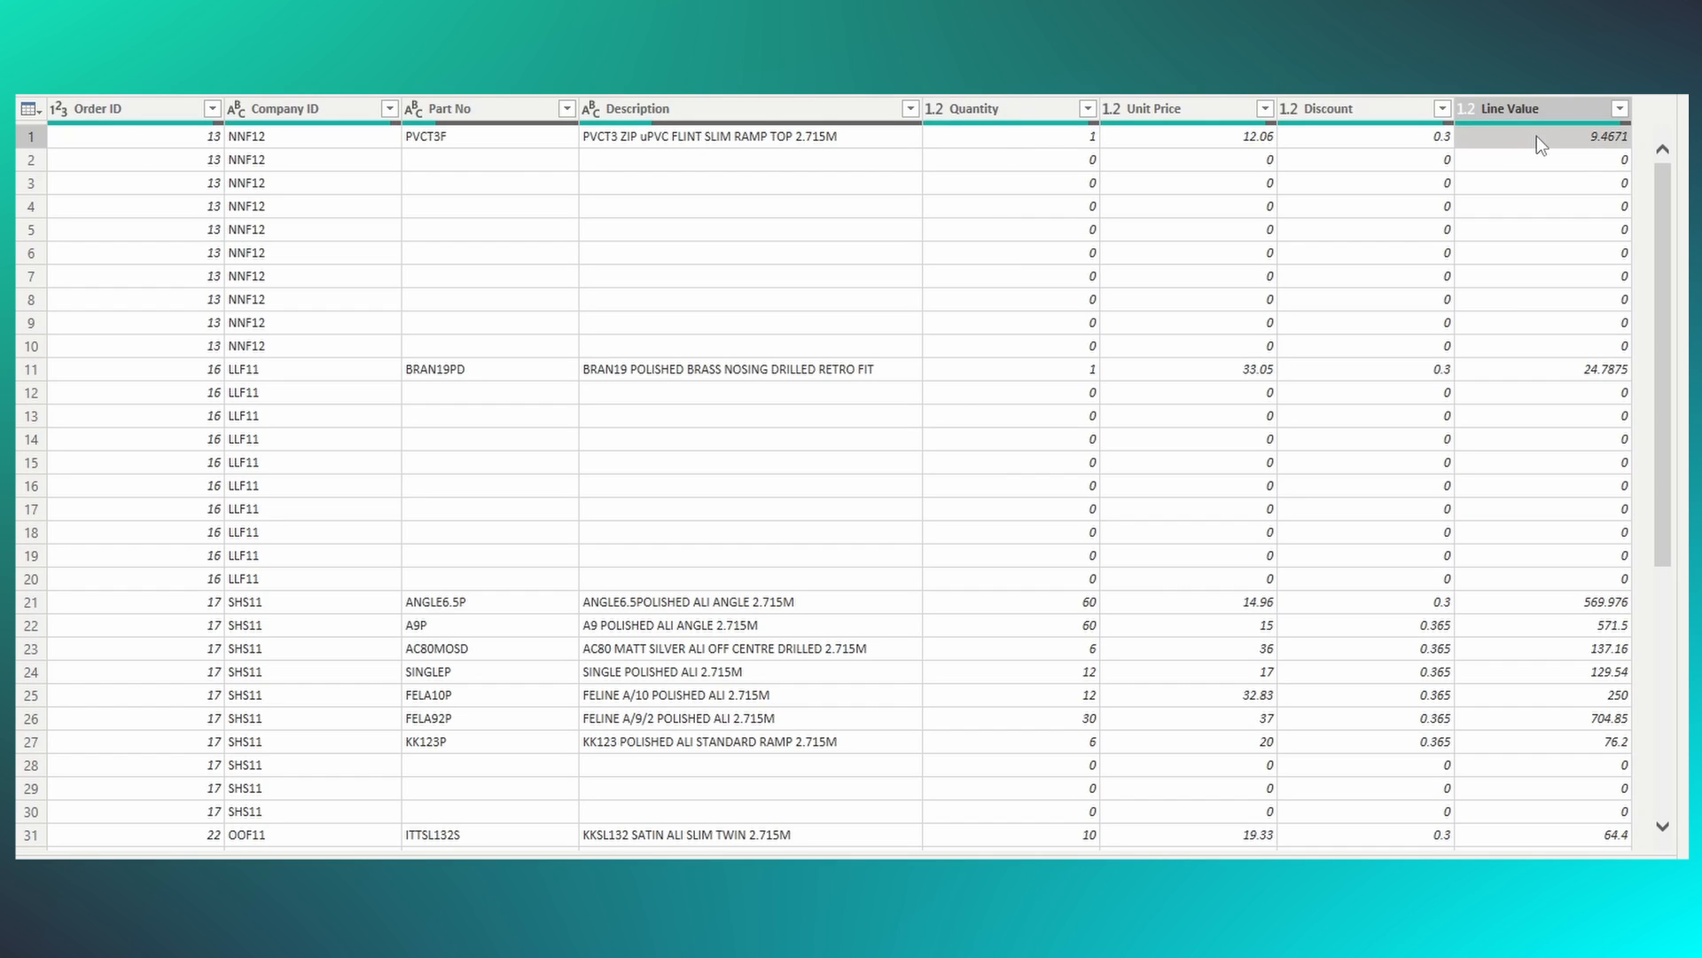
pyautogui.moveTo(1042, 125)
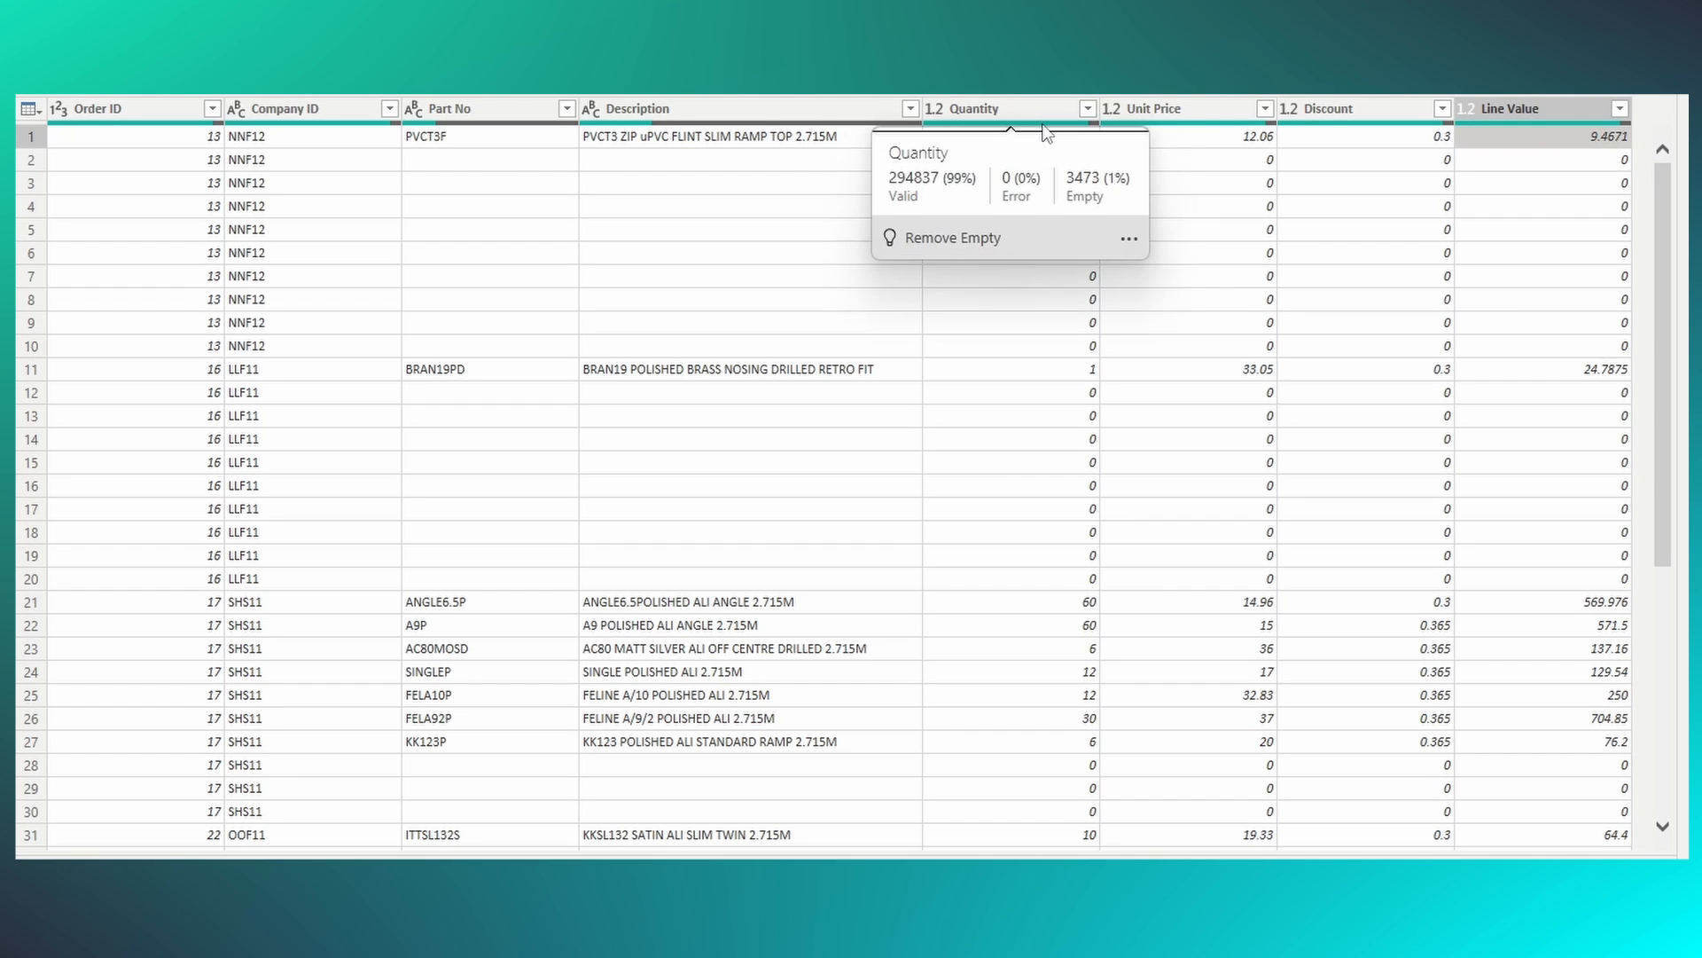
pyautogui.moveTo(1484, 125)
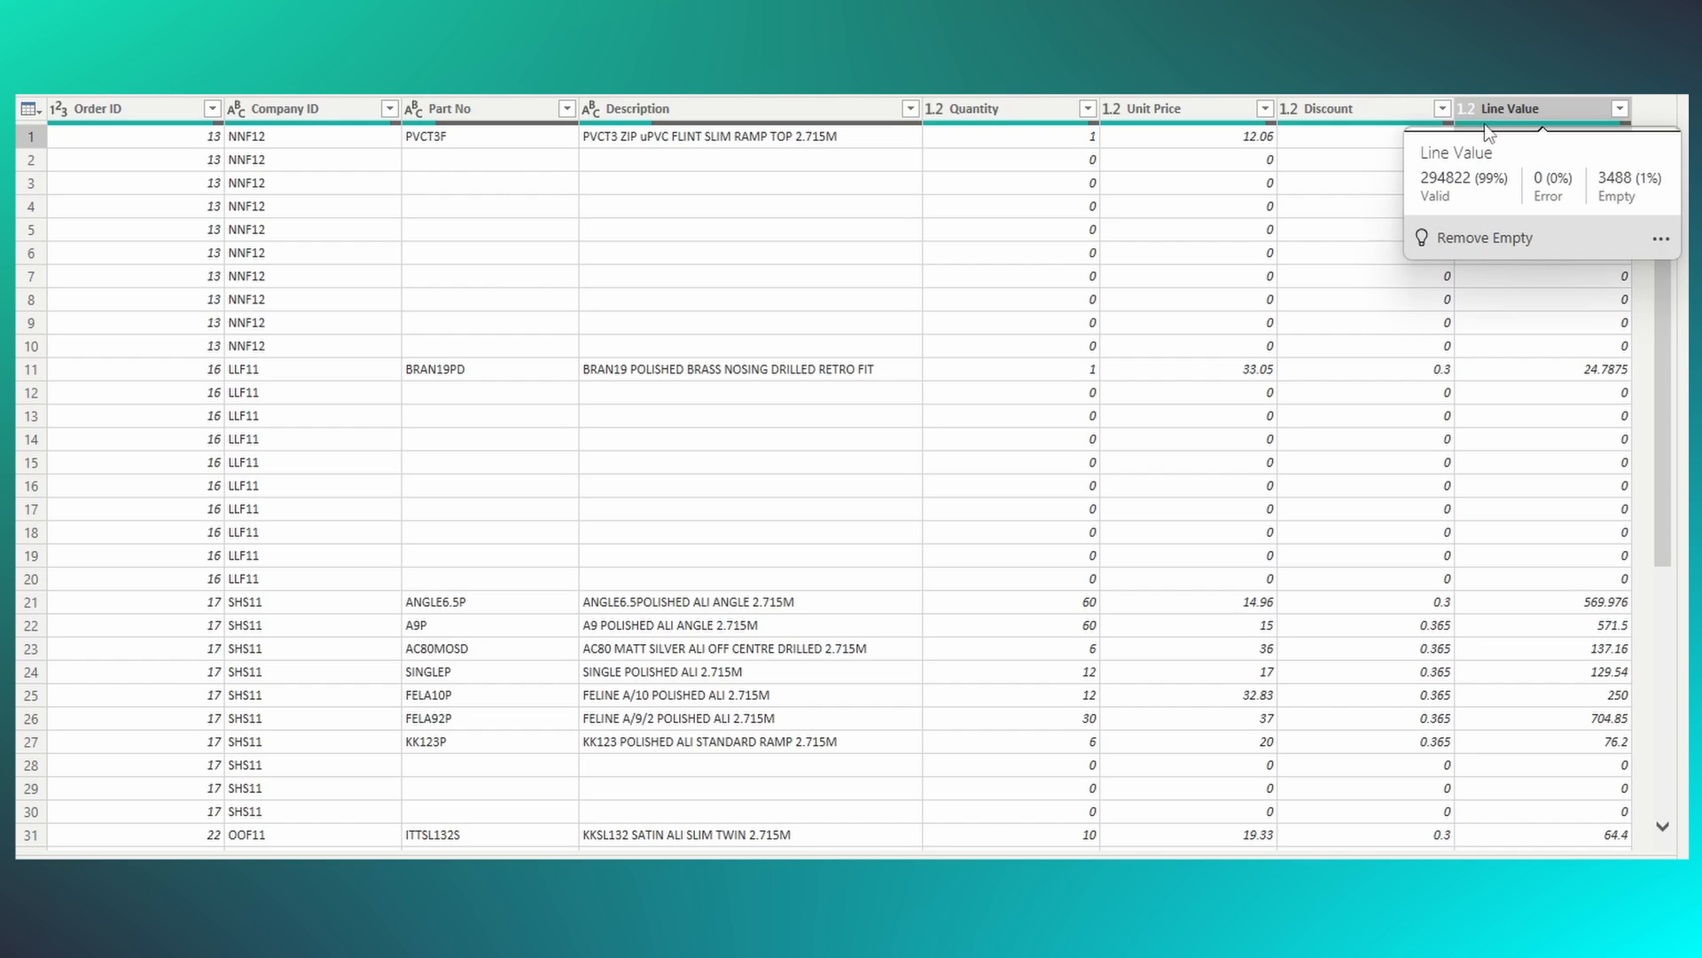
# Replace null values with 0 in the Quantity column.
pyautogui.click(1032, 115)
pyautogui.rightClick(1031, 114)
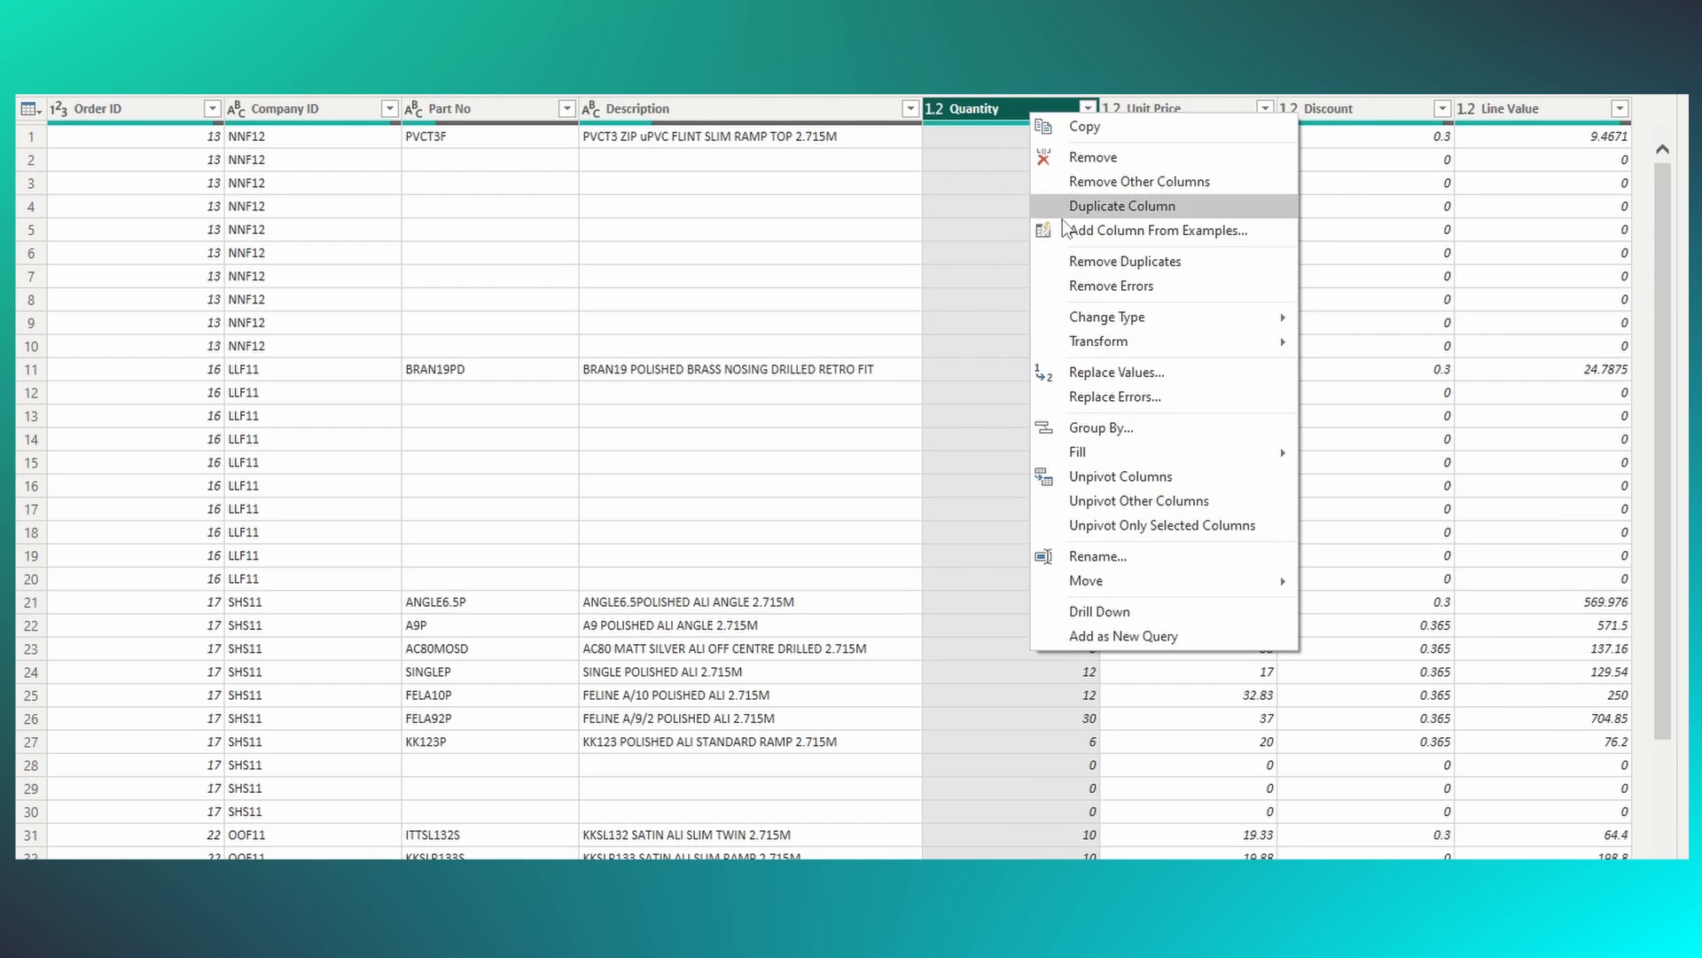
pyautogui.click(1137, 371)
pyautogui.write('nu')
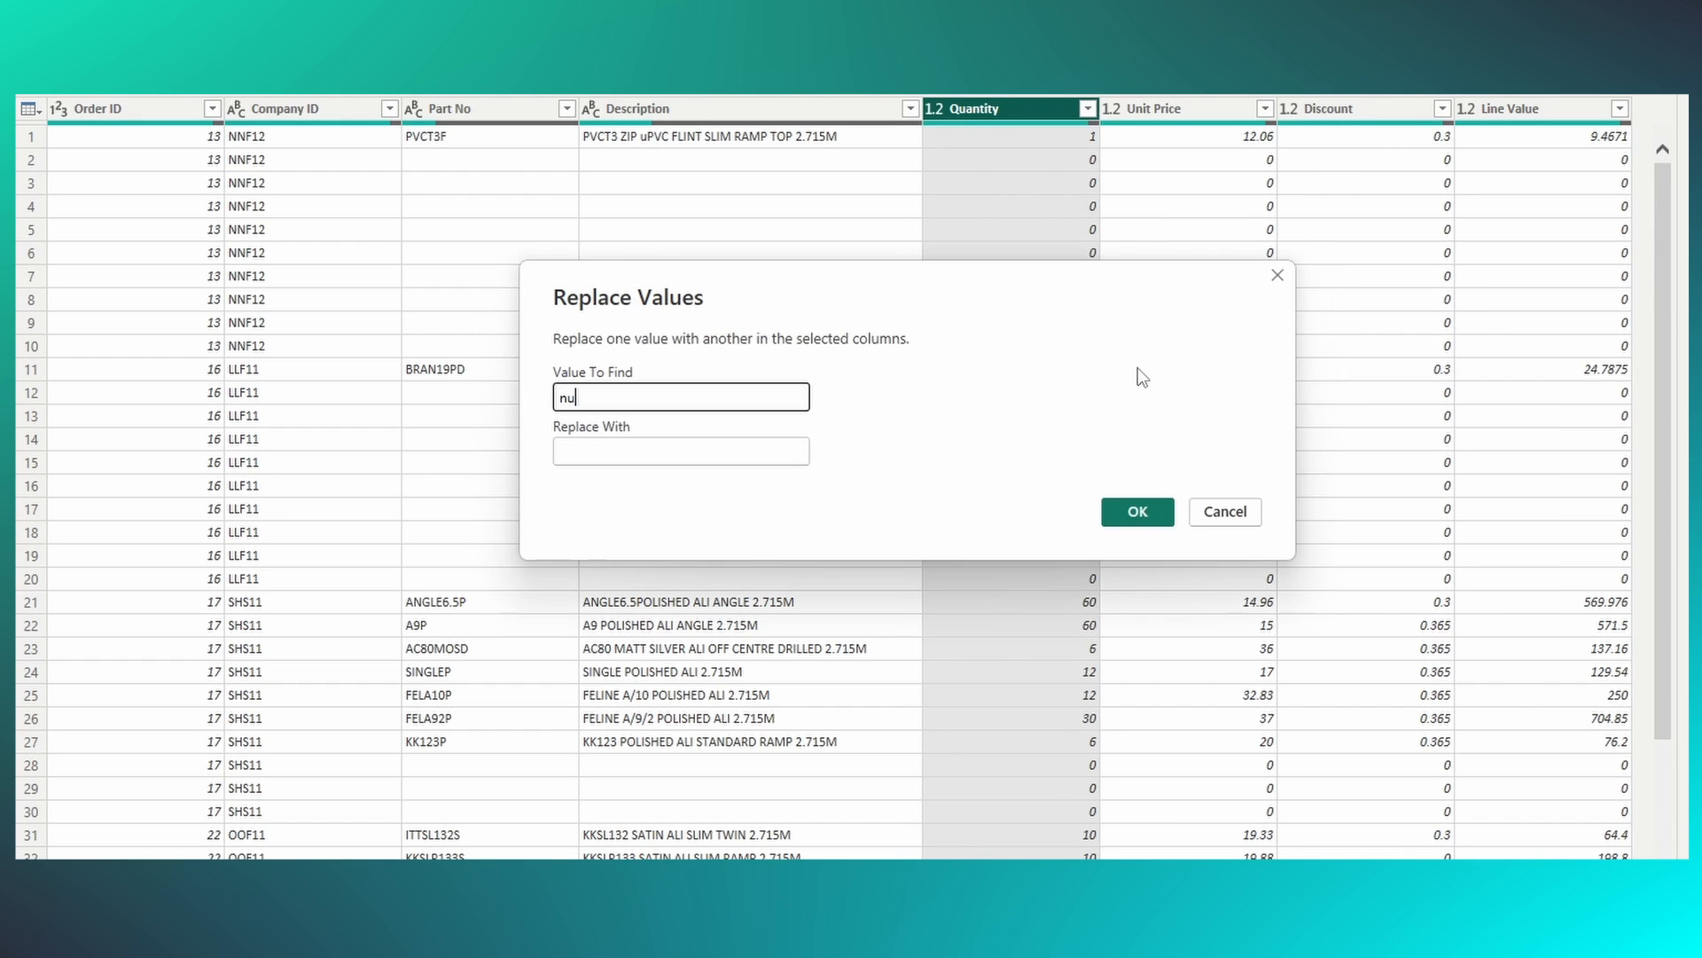
pyautogui.write('ll')
pyautogui.press('Tab')
pyautogui.write('0')
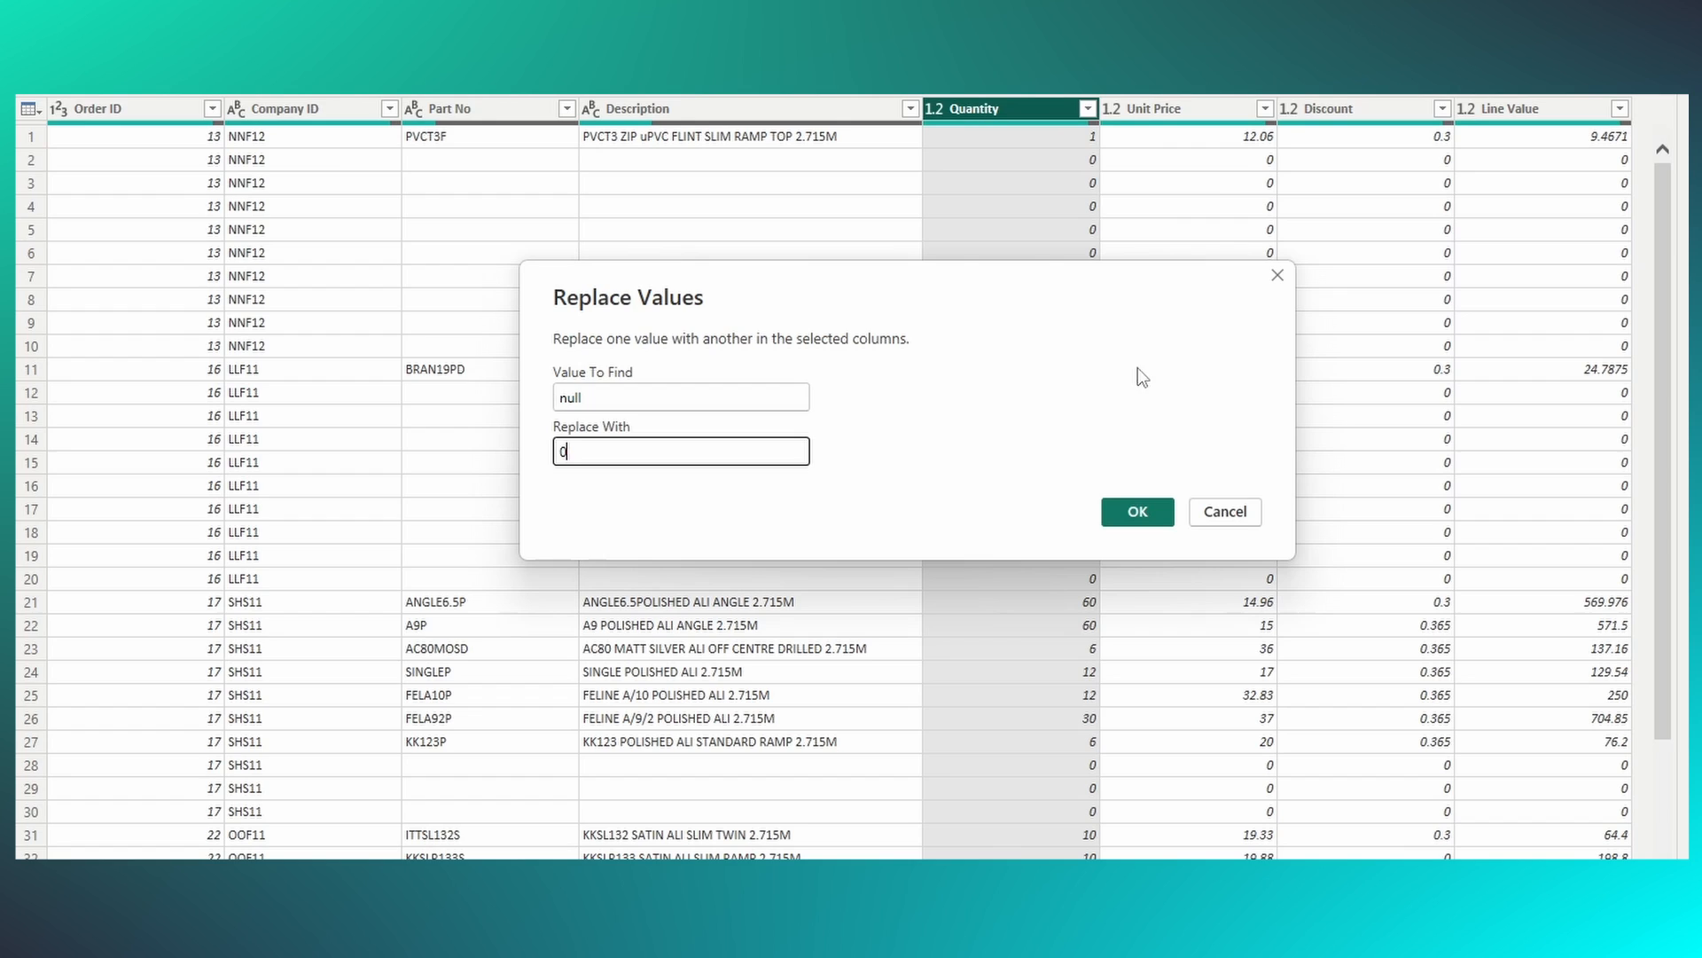
pyautogui.click(1138, 513)
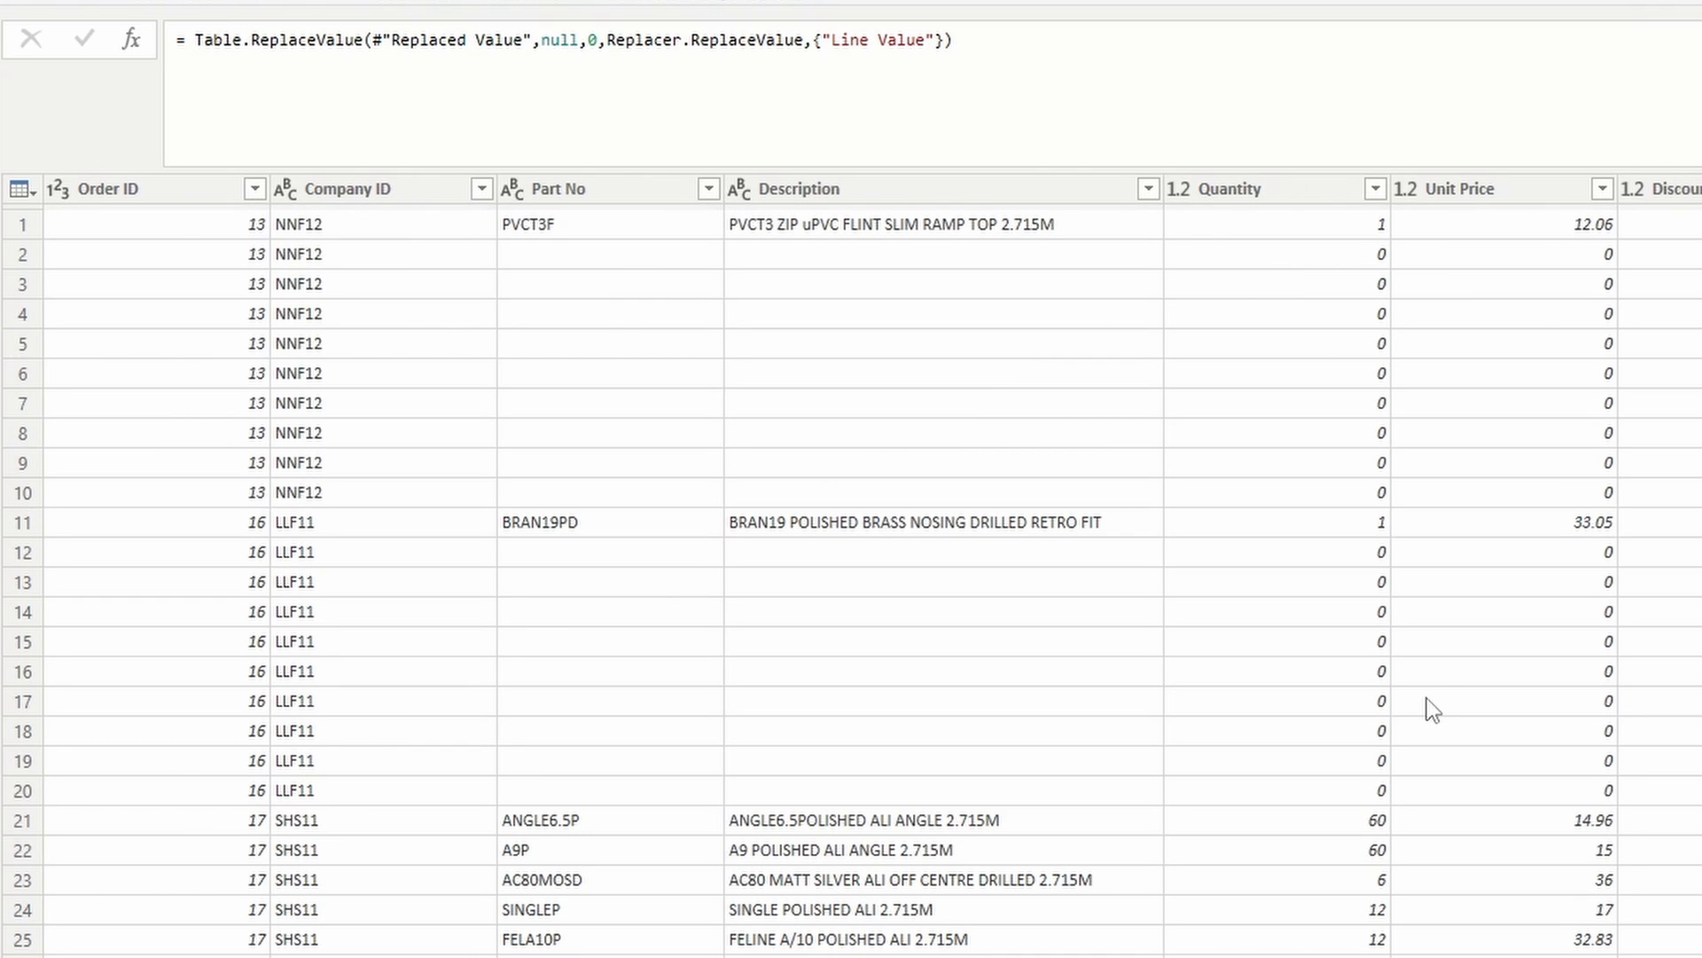
# Add a custom step whose formula starts Table.SelectRows with #"Replaced Value1" as its table argument.
pyautogui.click(141, 41)
pyautogui.click(193, 41)
pyautogui.write('Ta')
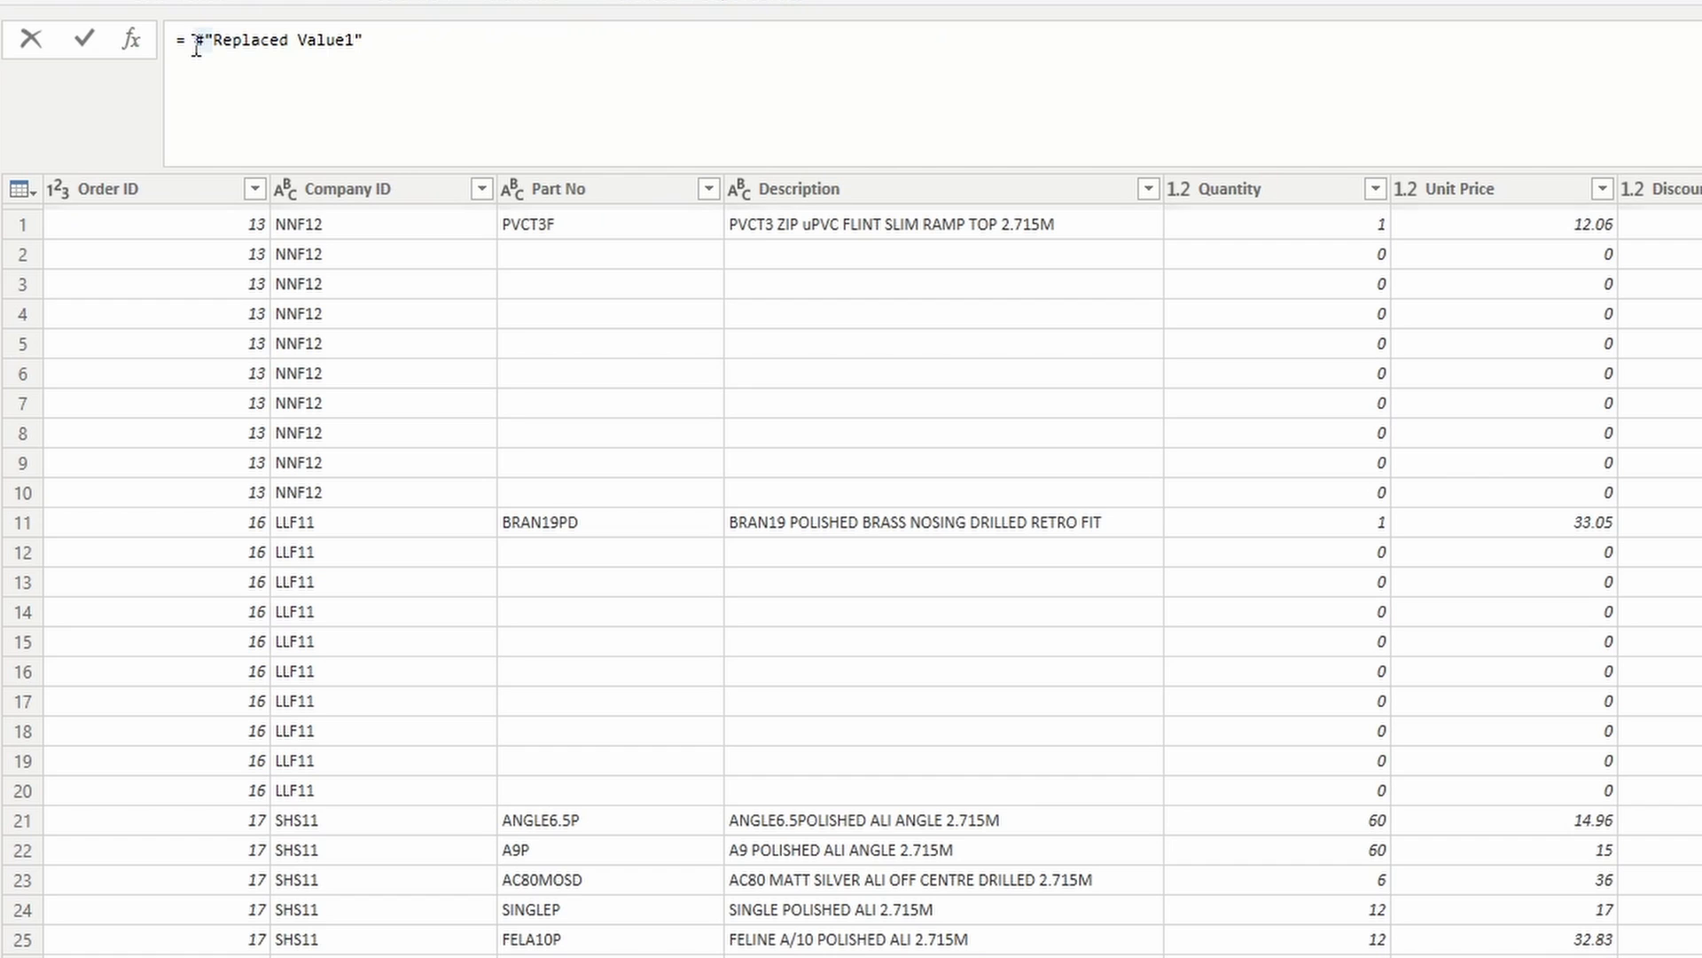
pyautogui.write('ble.Se')
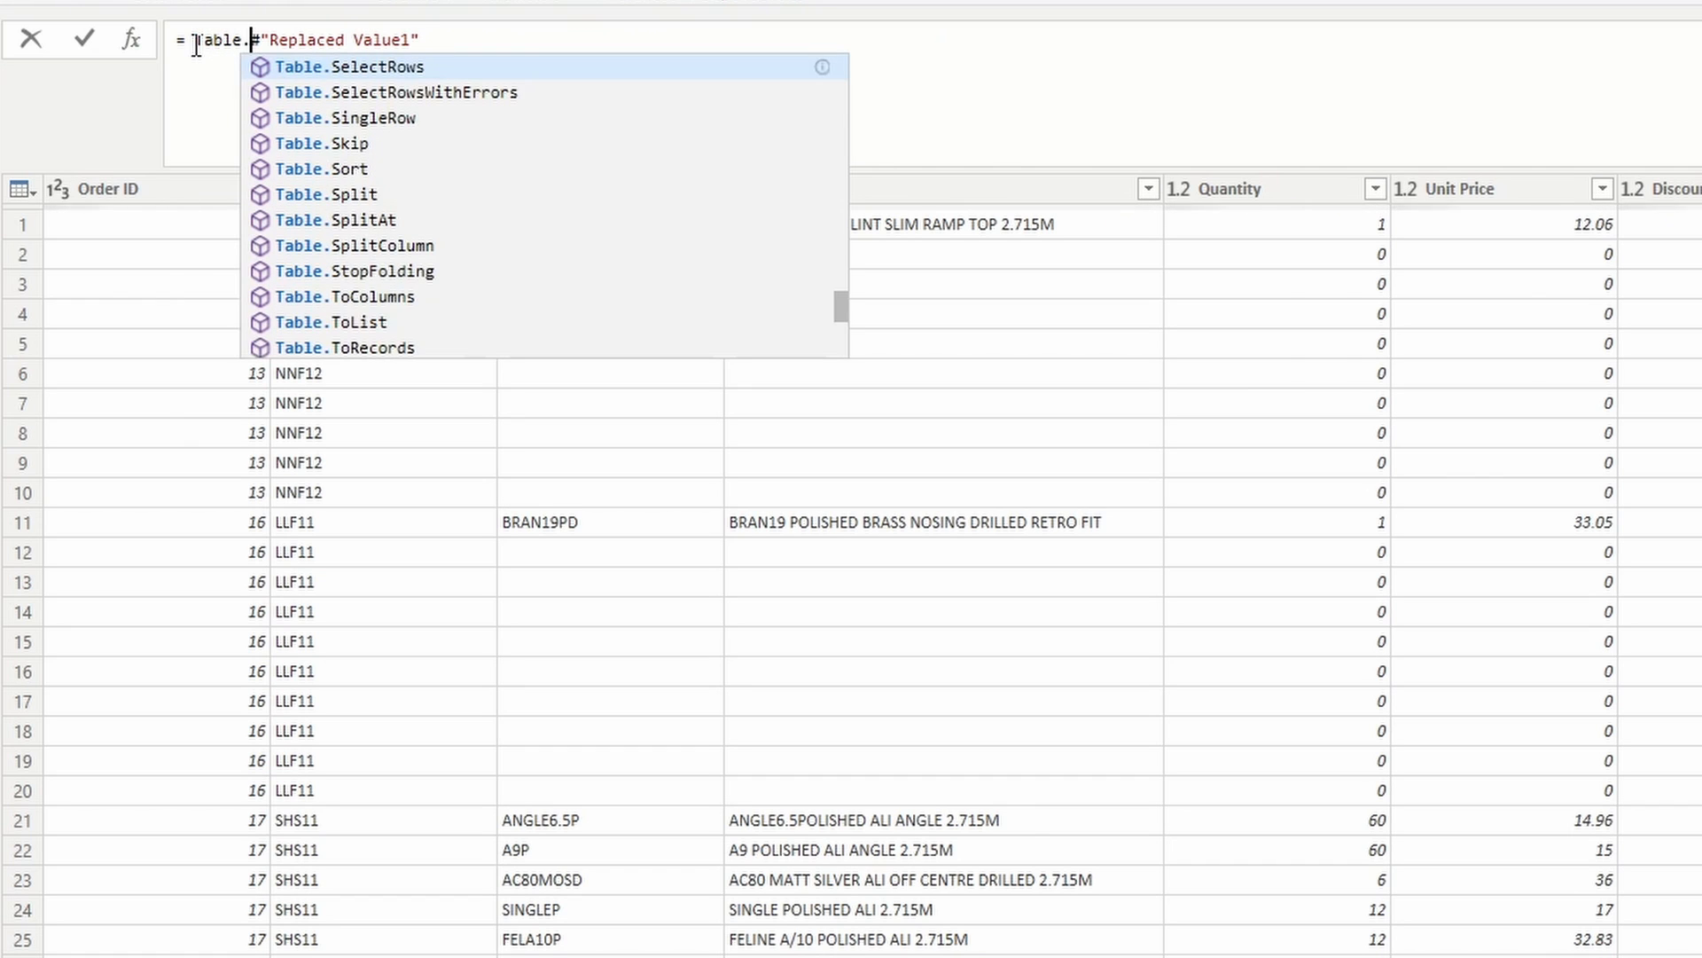
pyautogui.write('l')
pyautogui.press('Tab')
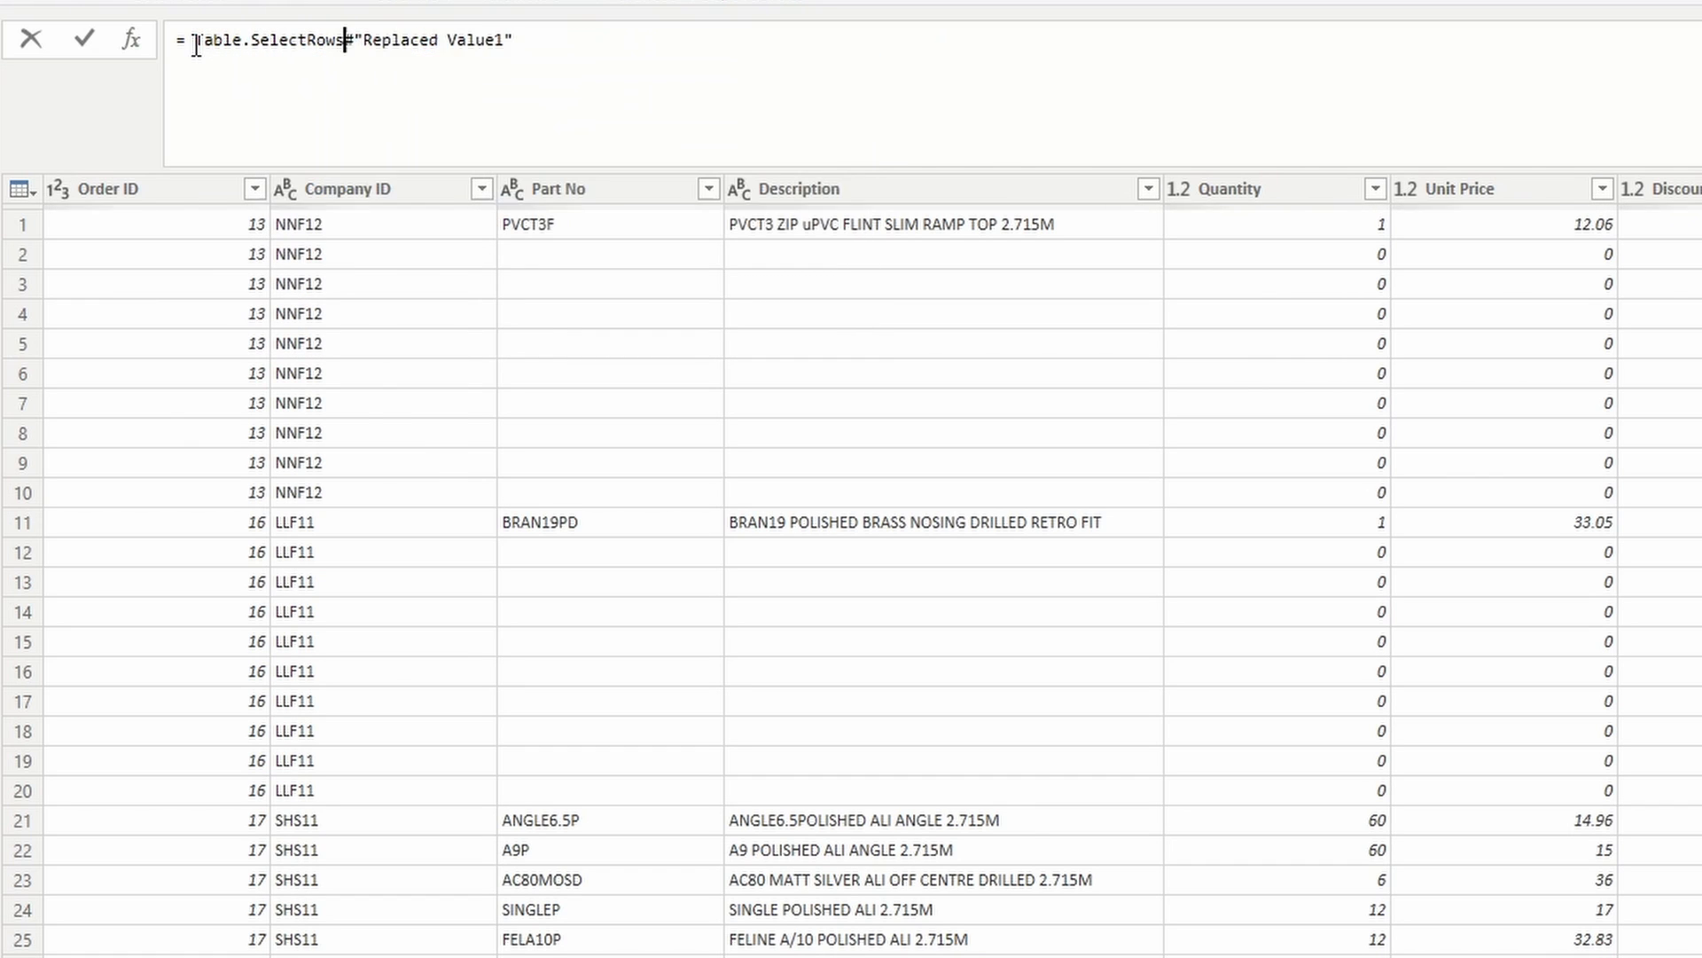
pyautogui.write('(')
pyautogui.click(558, 38)
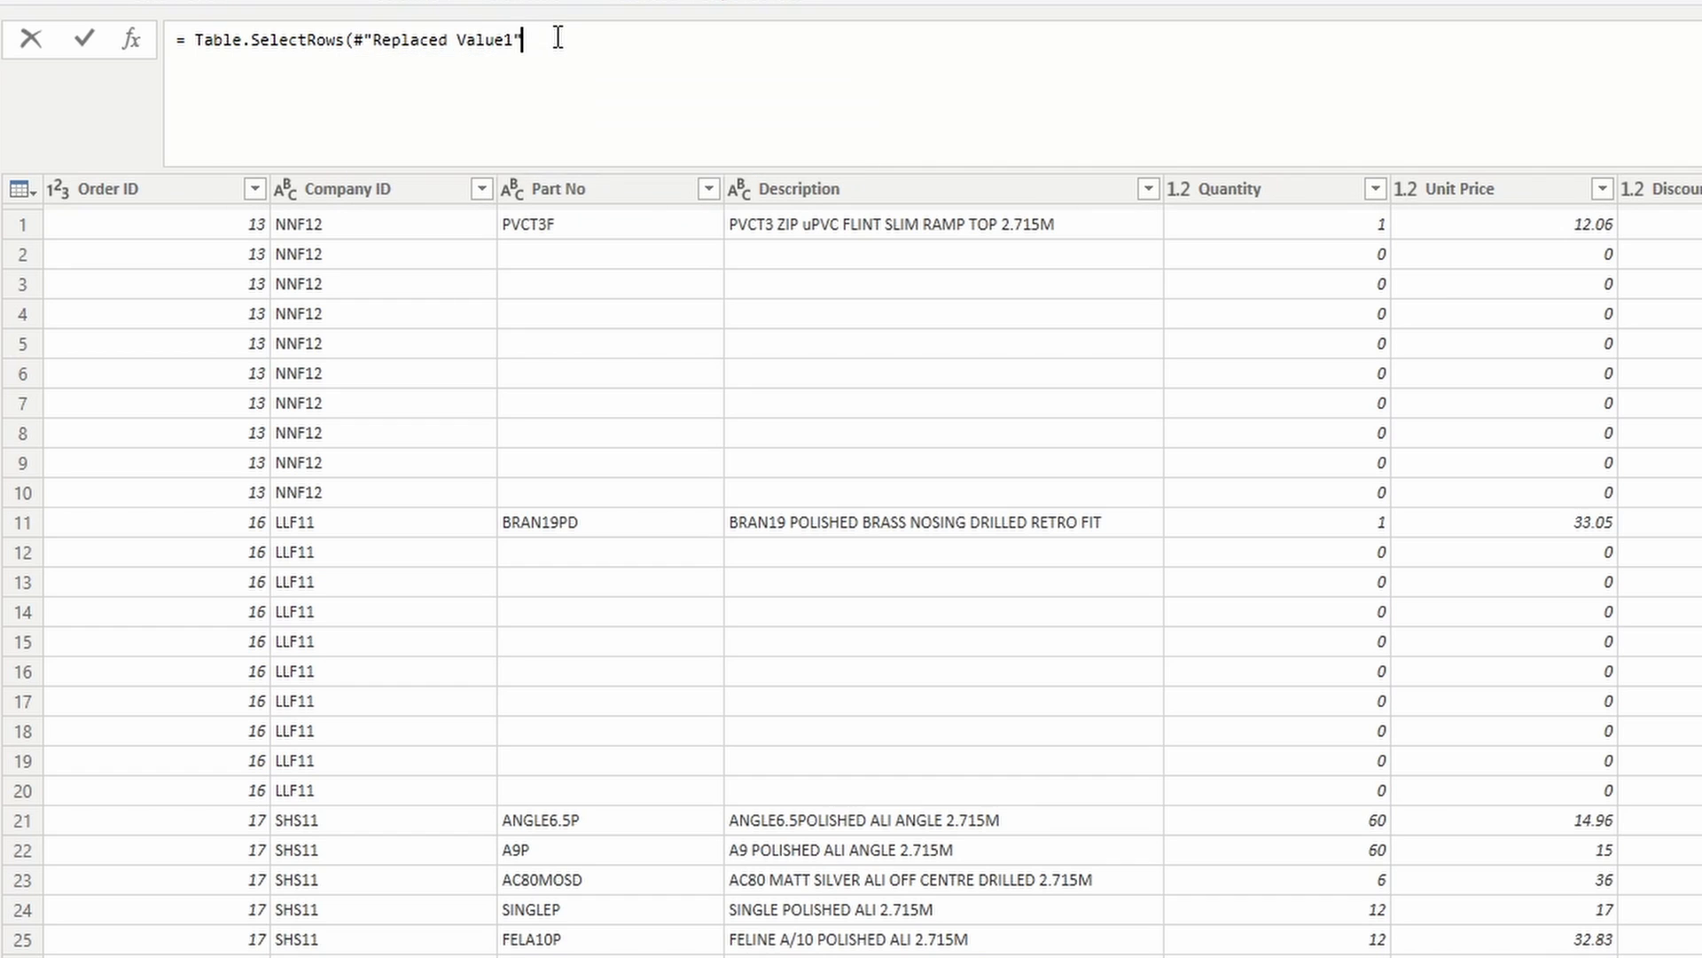
pyautogui.write(',')
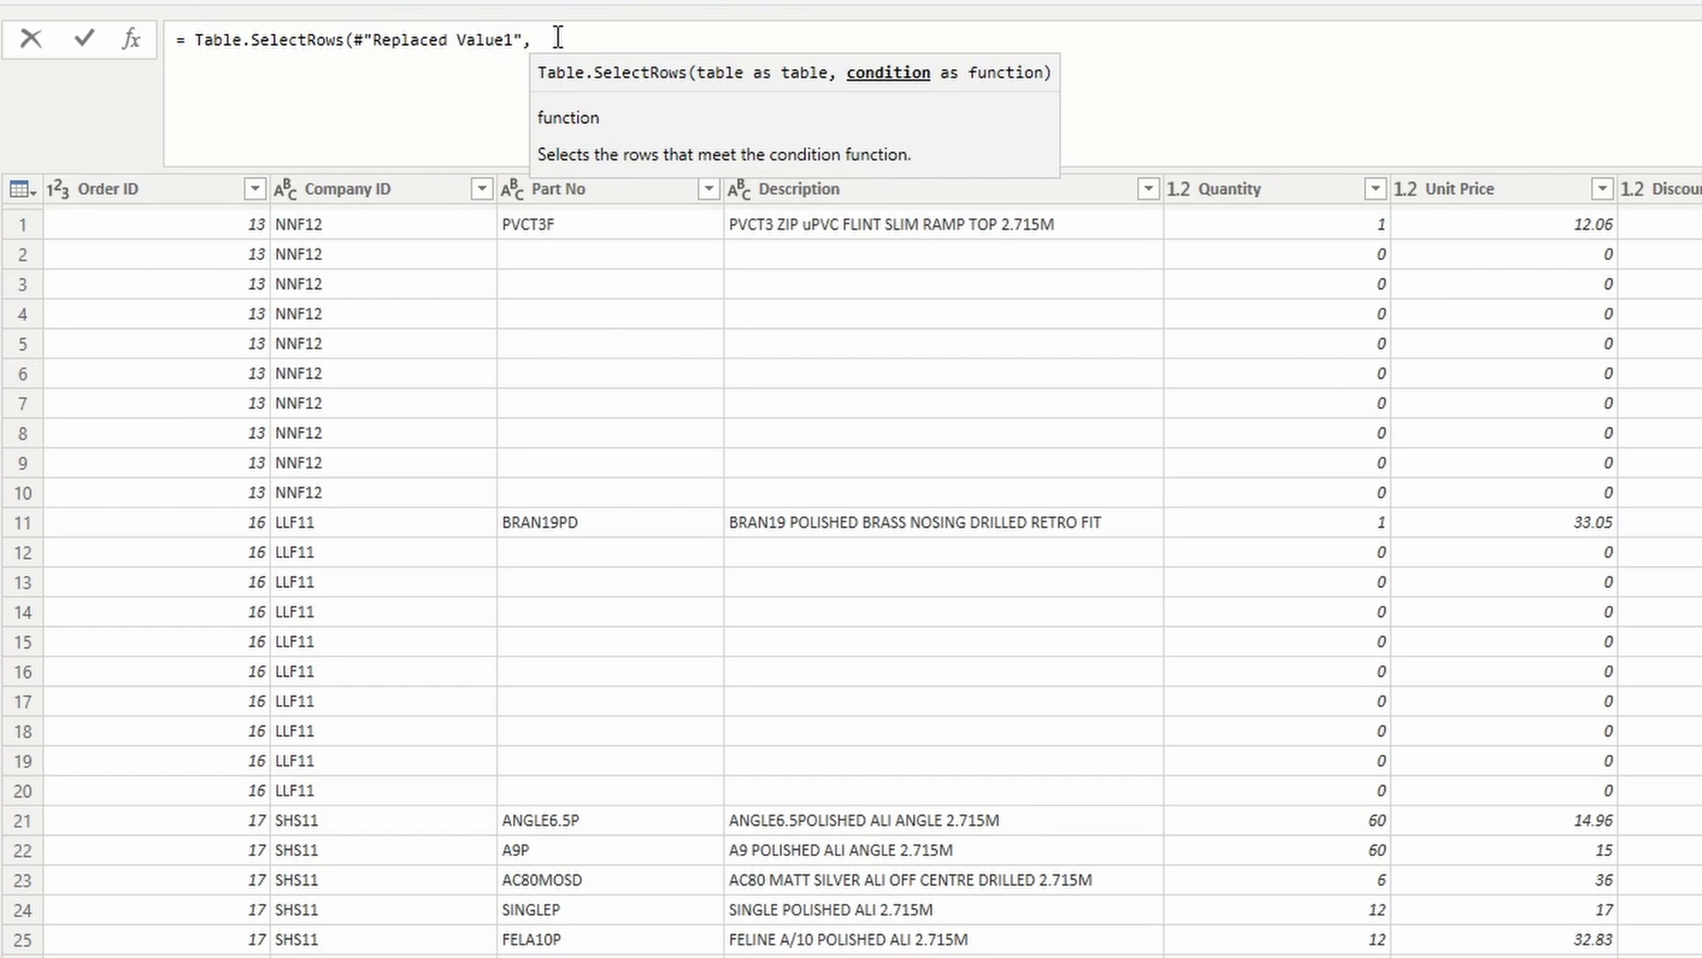
# Complete the row filter with the condition each not ([Part No] = "" and [Quantity] = 0 and [Line Value] = 0) and apply it.
pyautogui.write(' each ')
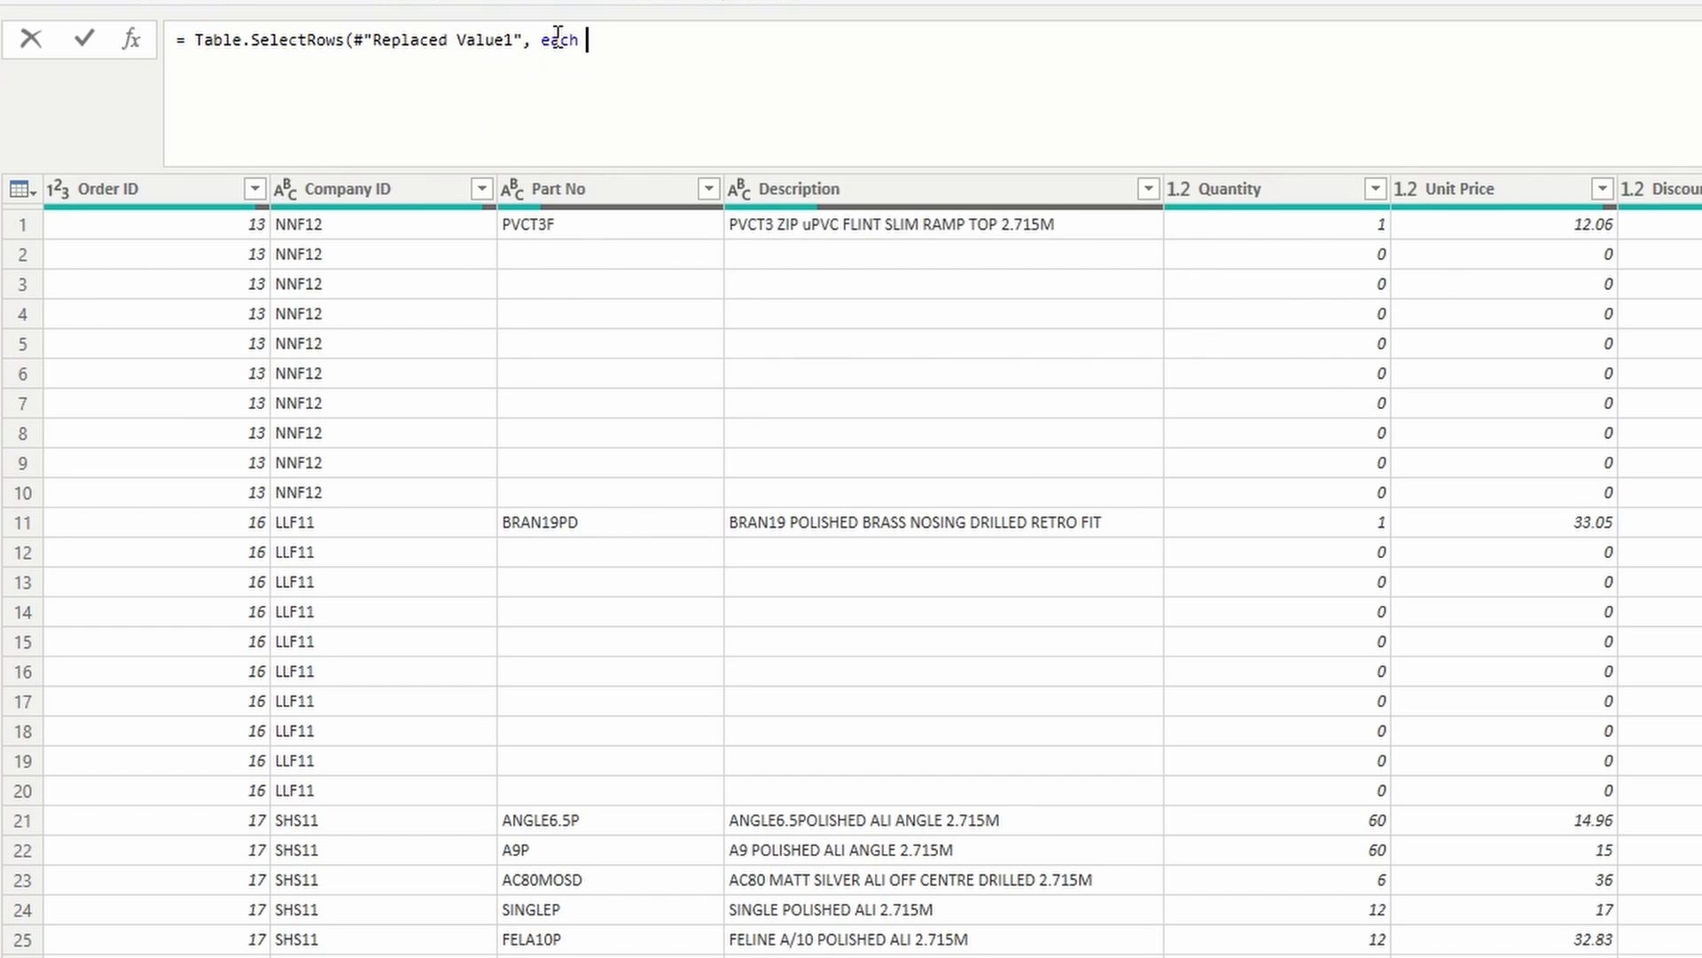
pyautogui.write('not ([Part ')
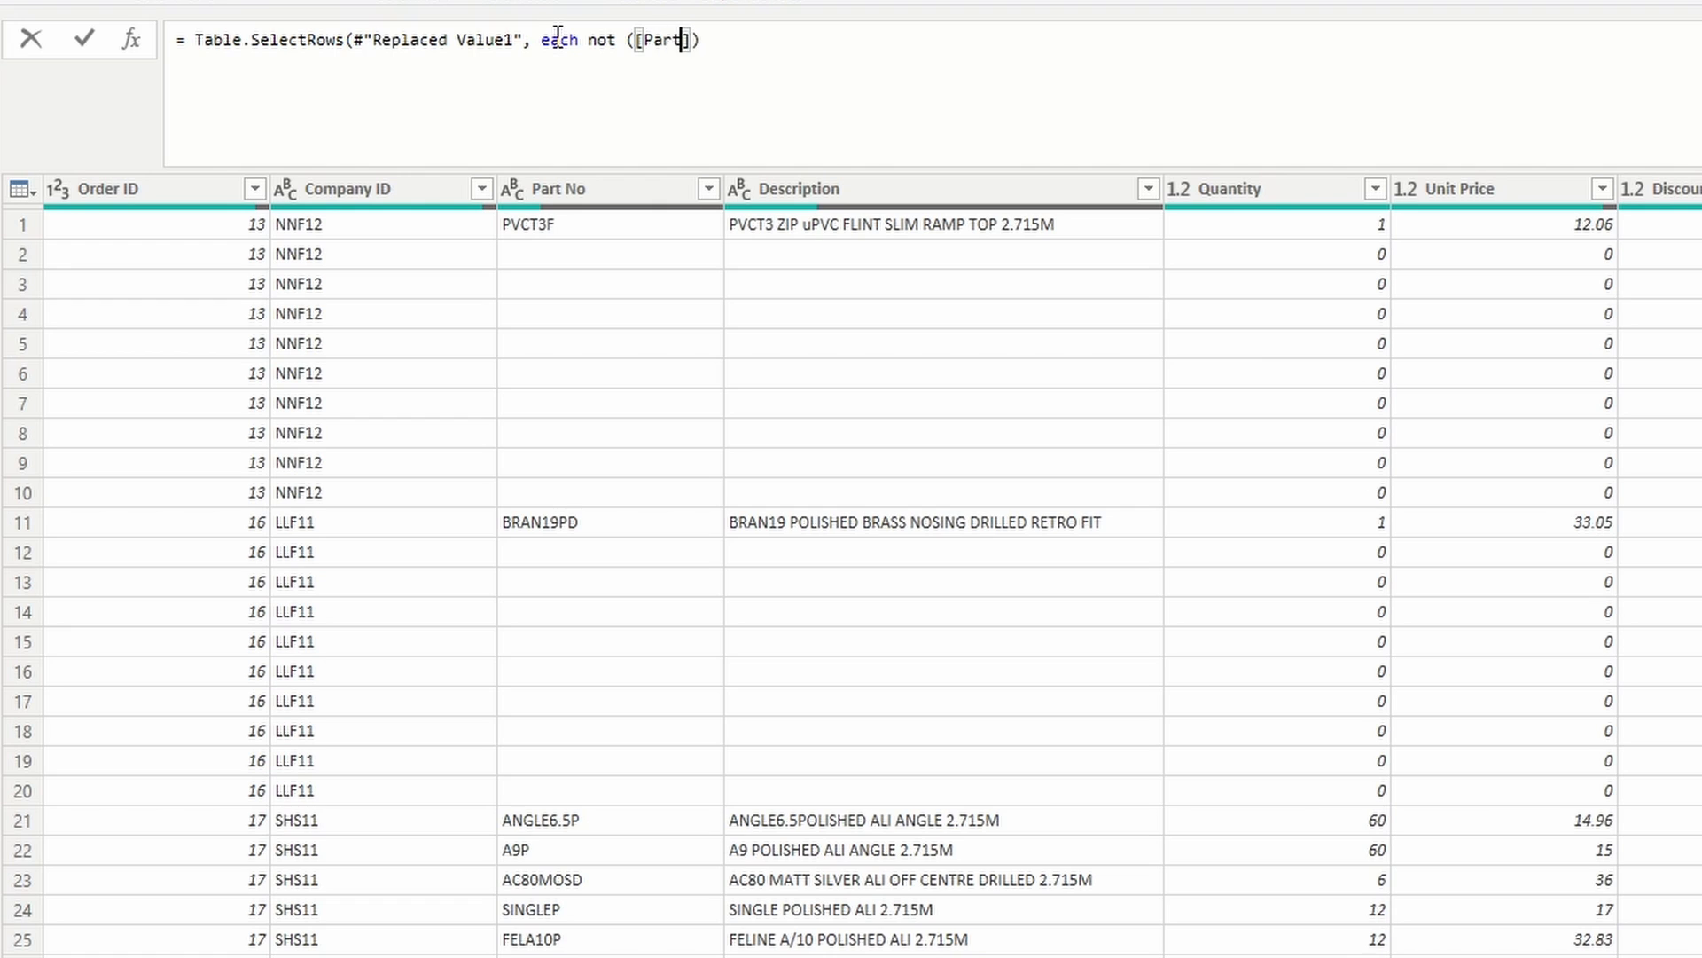
pyautogui.write('No] = ""')
pyautogui.write(' and [Quant')
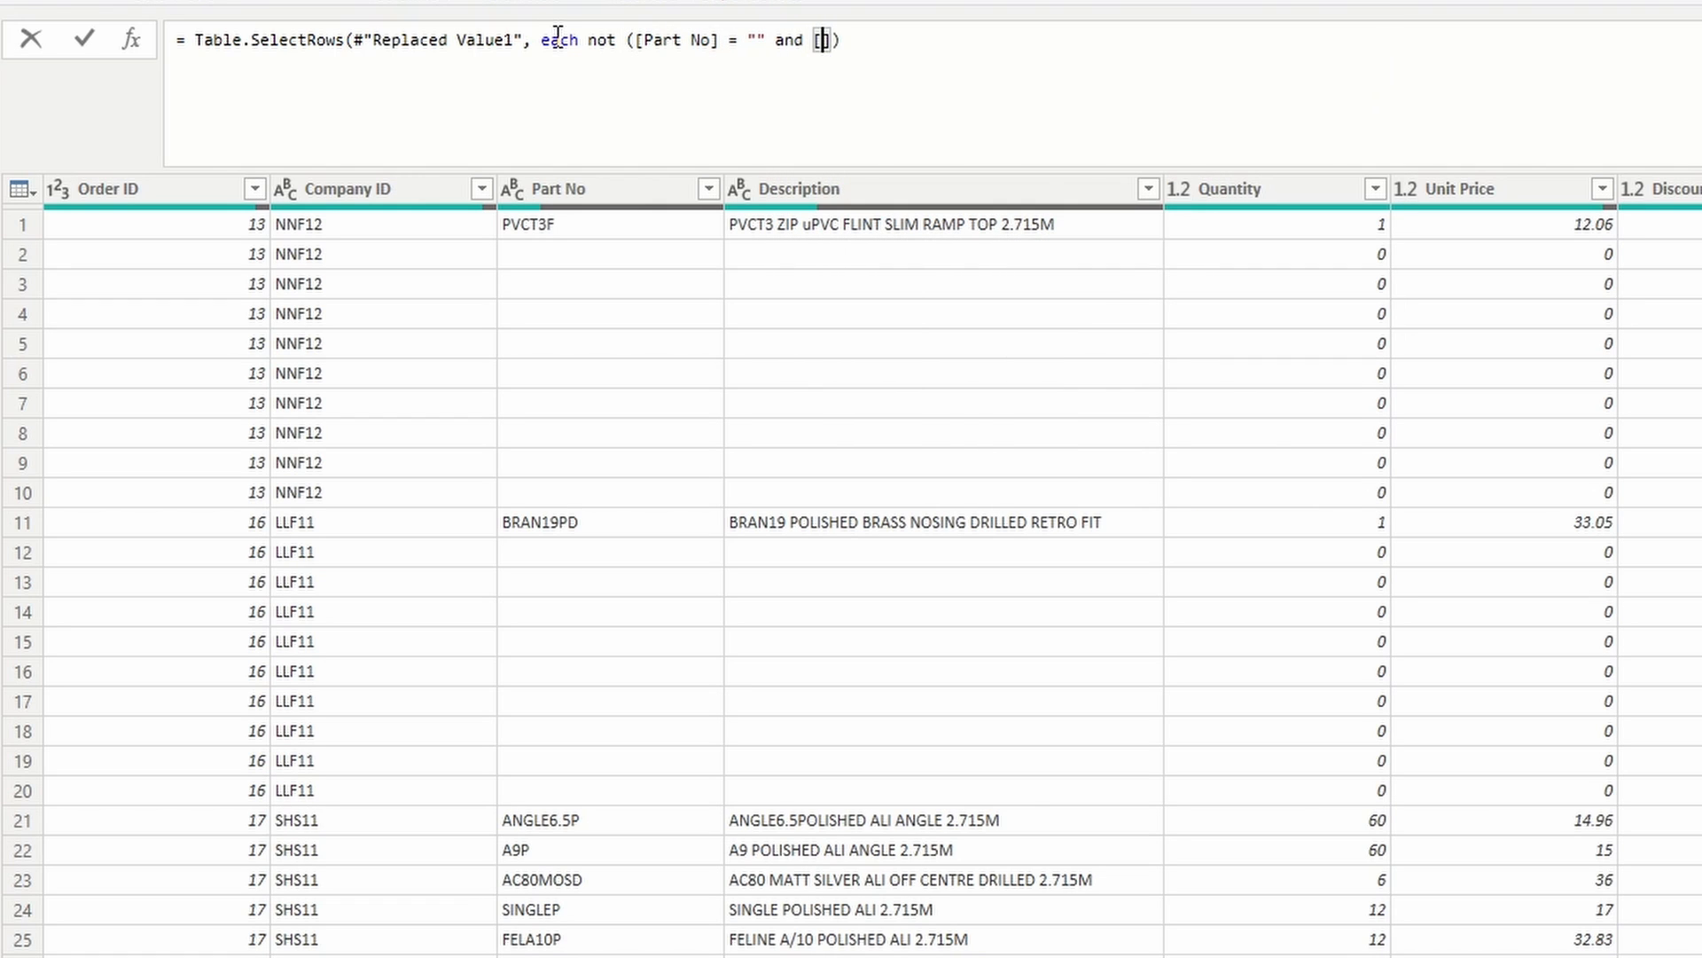
pyautogui.write('ity] = ')
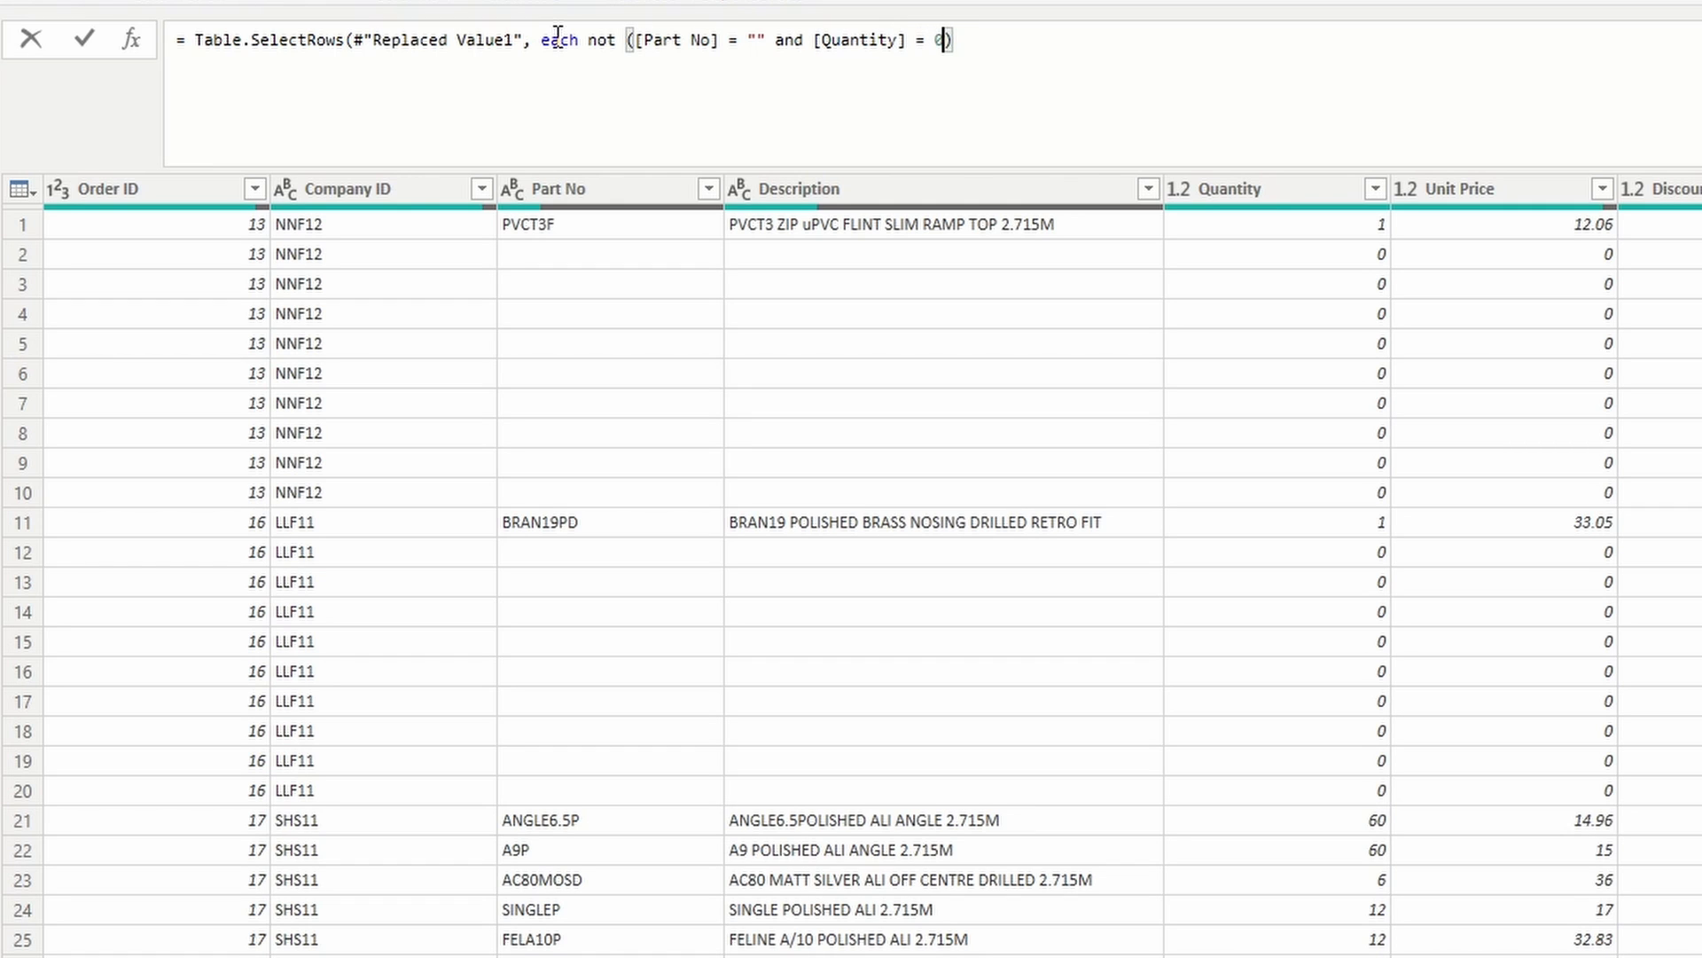
pyautogui.write('0 and [Lin')
pyautogui.write('e Value ]=')
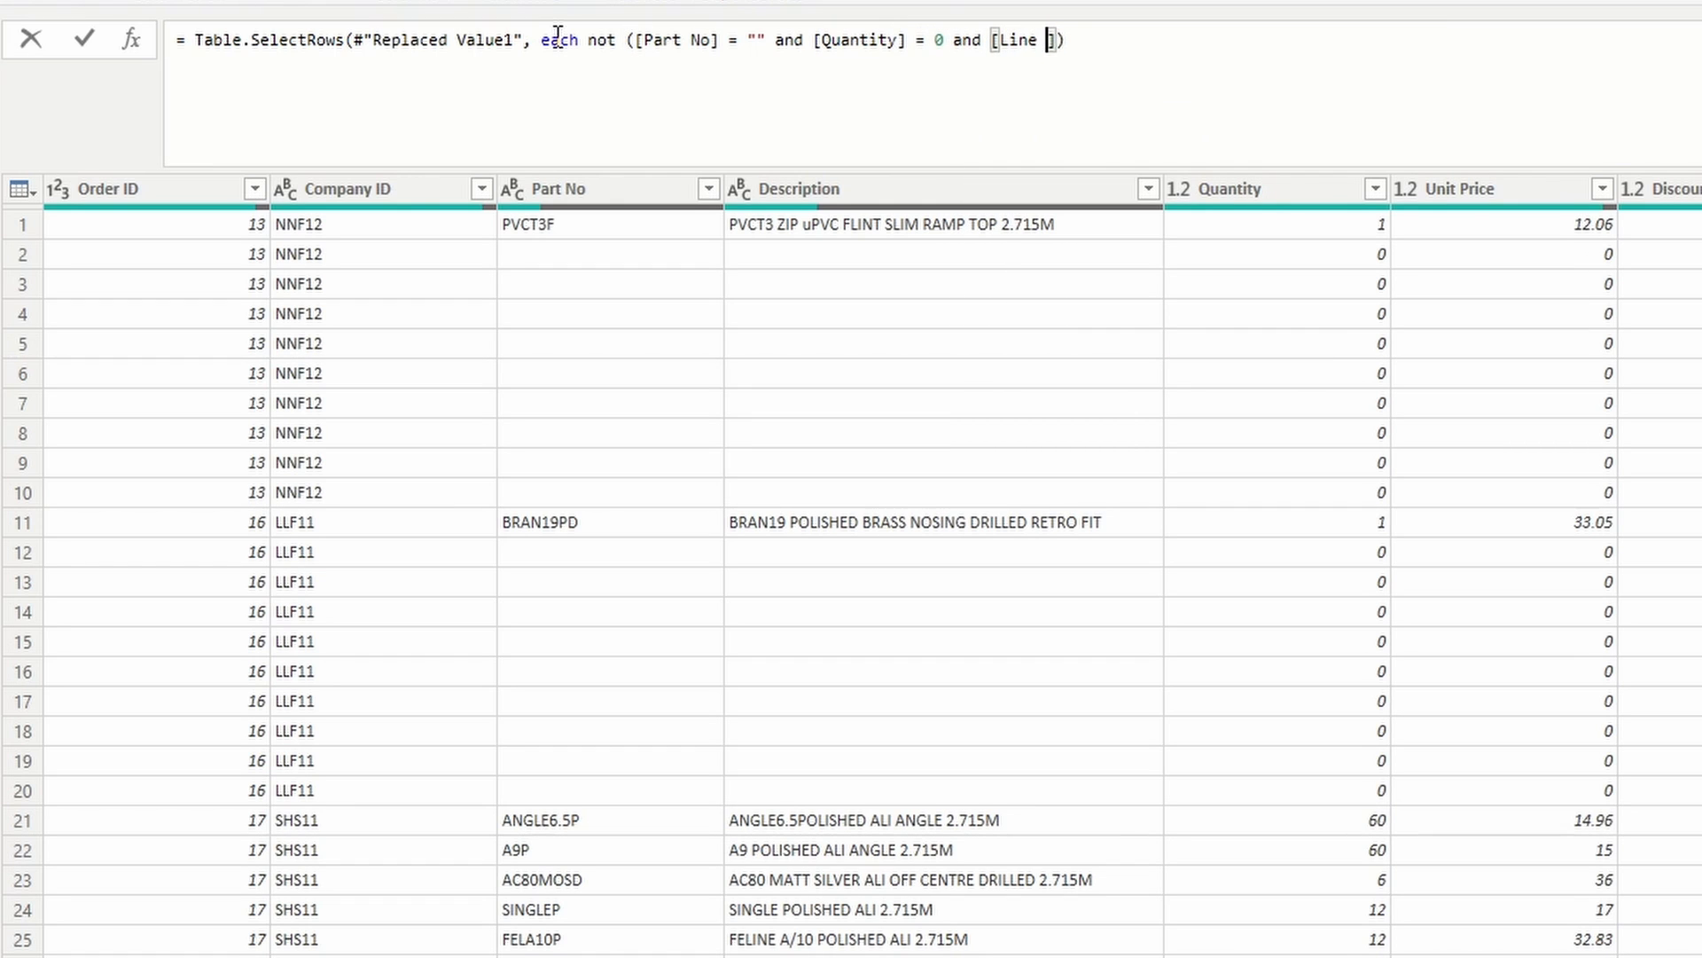
pyautogui.press('BackSpace')
pyautogui.write('= 0')
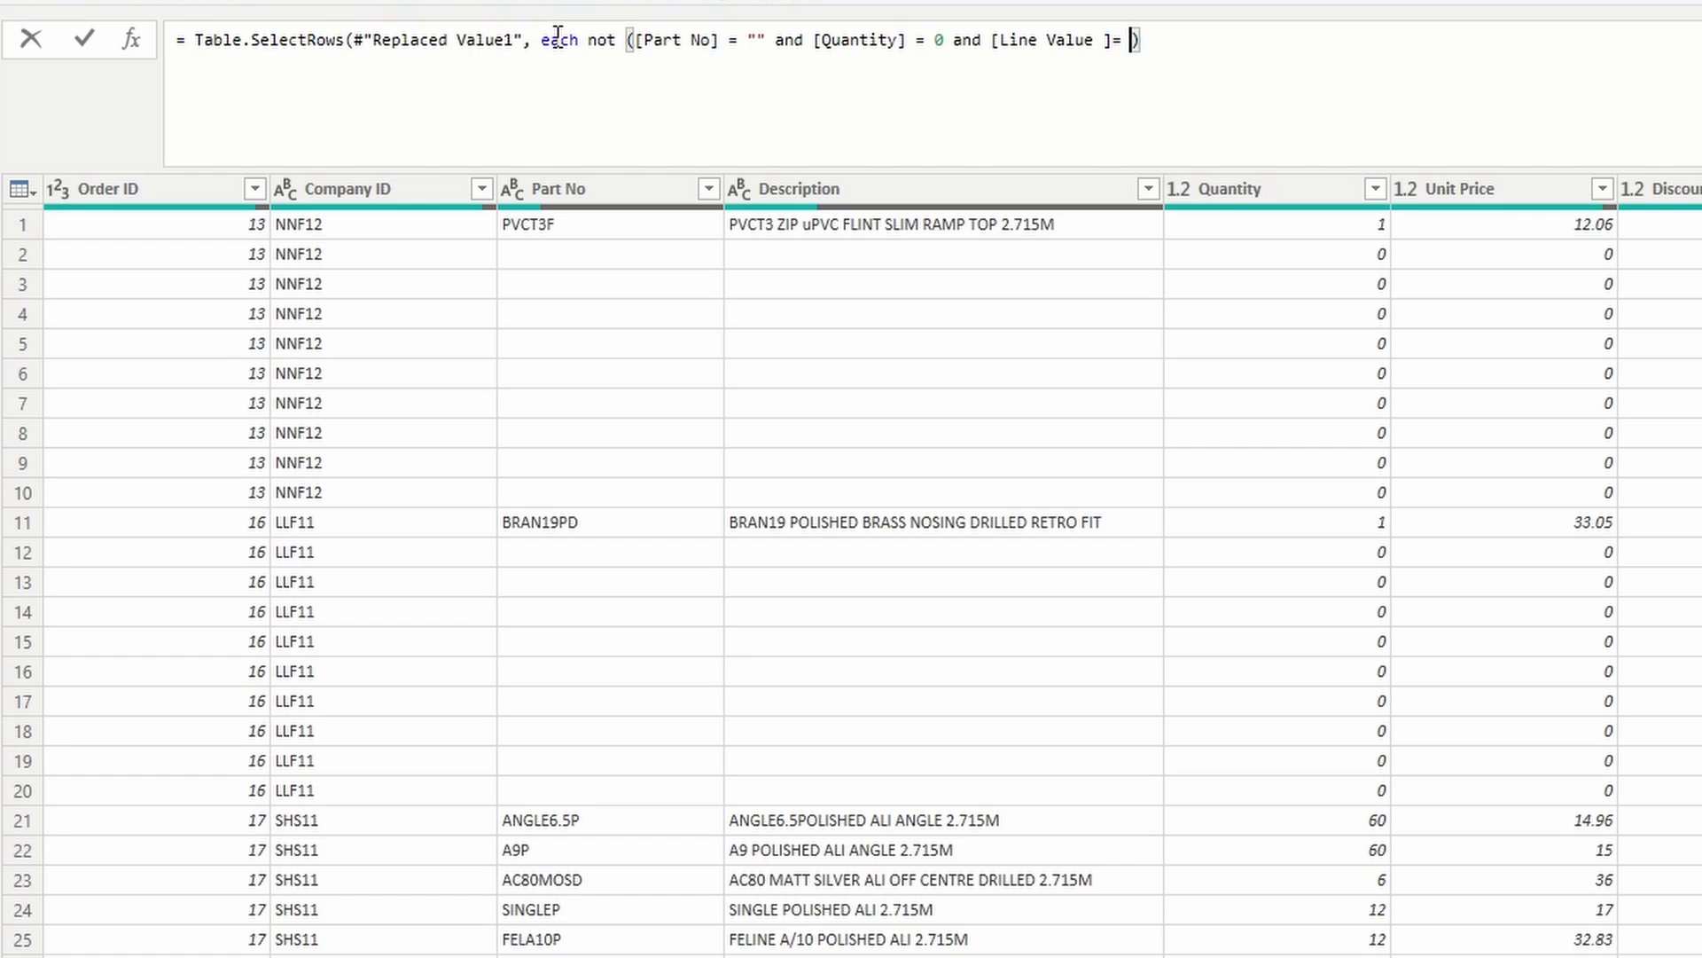
pyautogui.click(209, 40)
pyautogui.moveTo(196, 40); pyautogui.dragTo(349, 40)
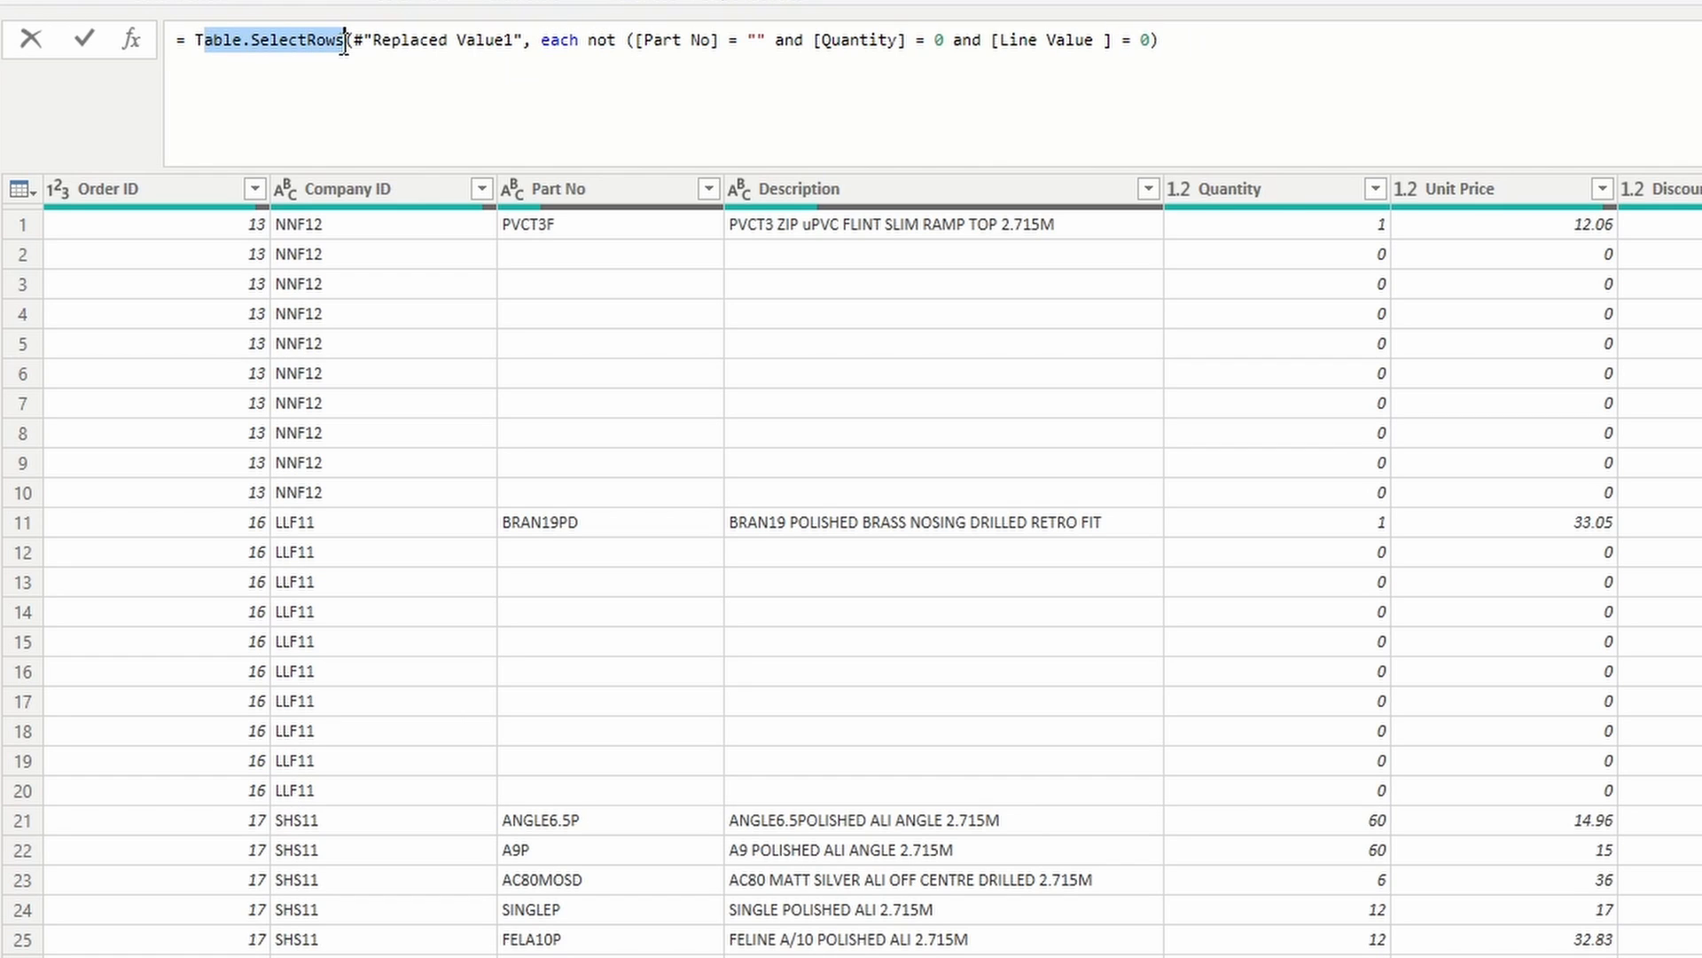
pyautogui.moveTo(541, 40); pyautogui.dragTo(1167, 40)
pyautogui.click(1207, 44)
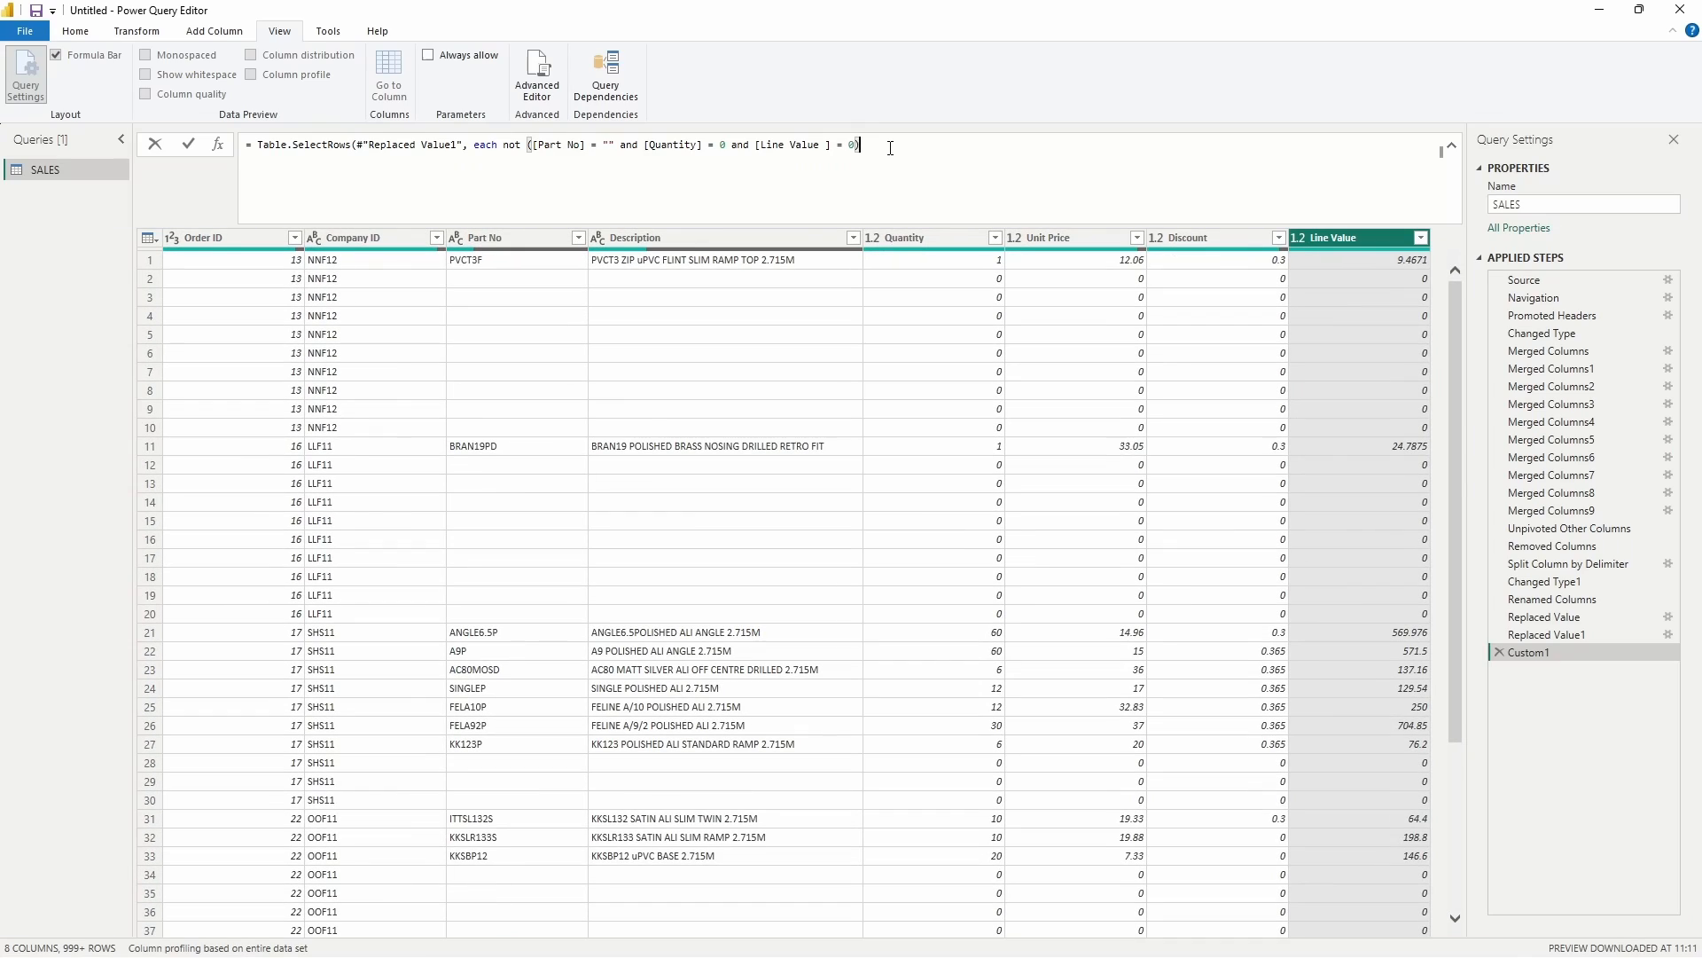
pyautogui.write(')')
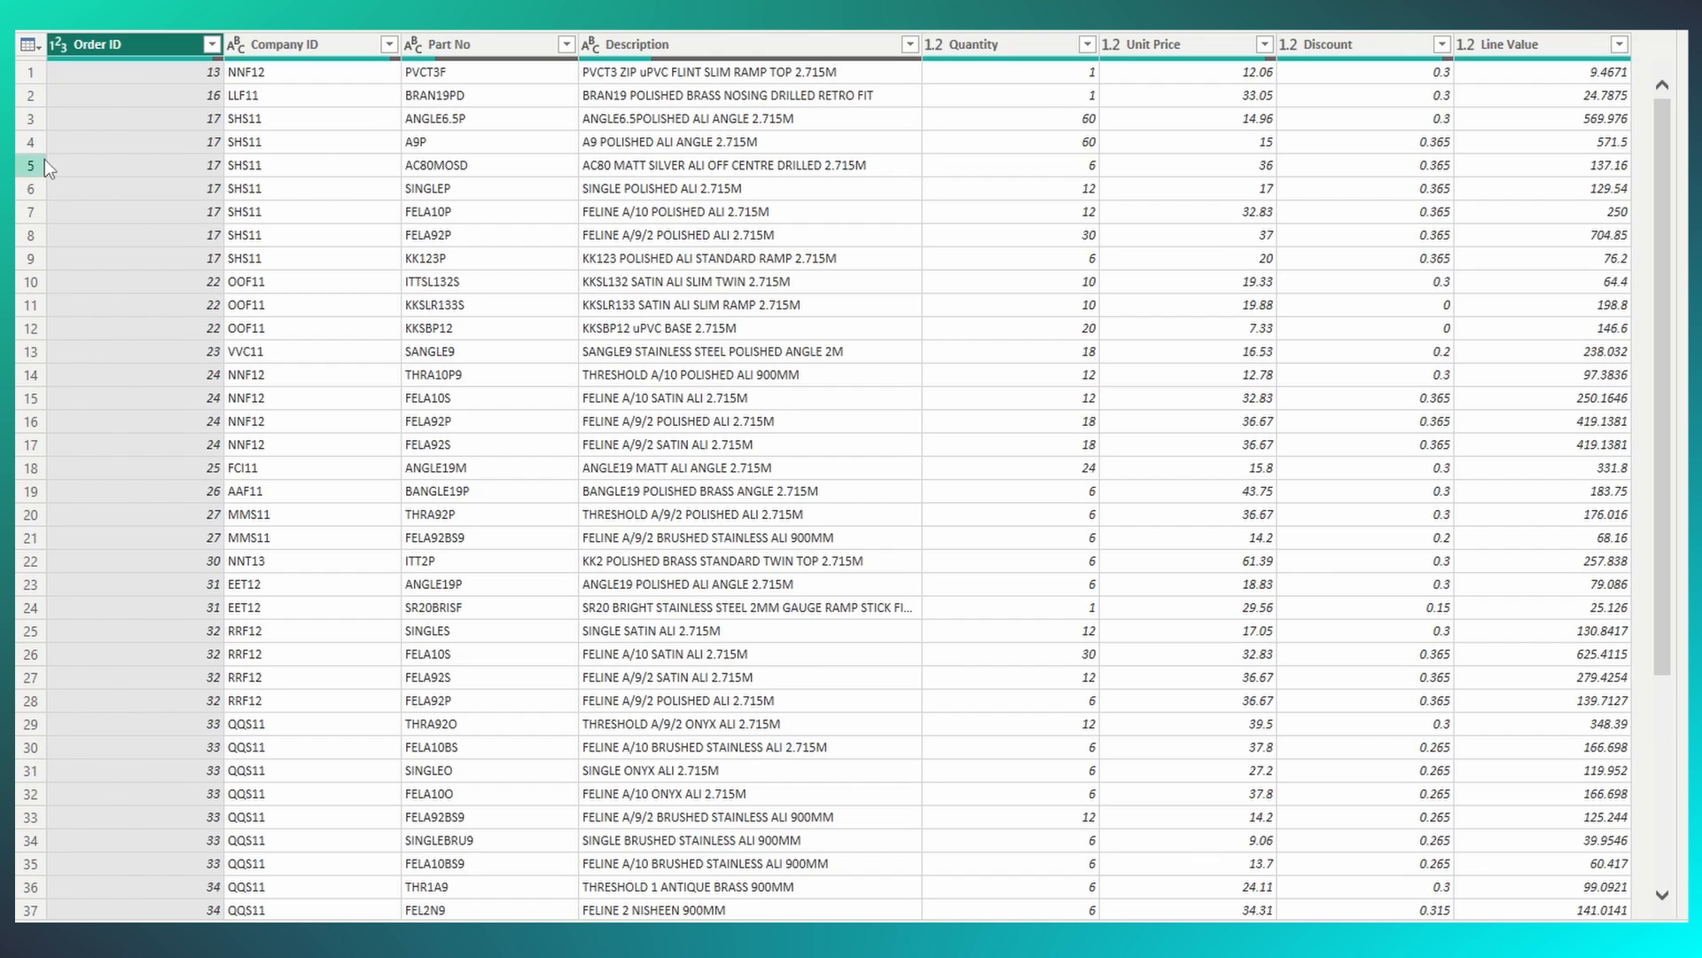
# Examine rows 3 to 9 one by one to check the part lines of order 17.
pyautogui.click(33, 124)
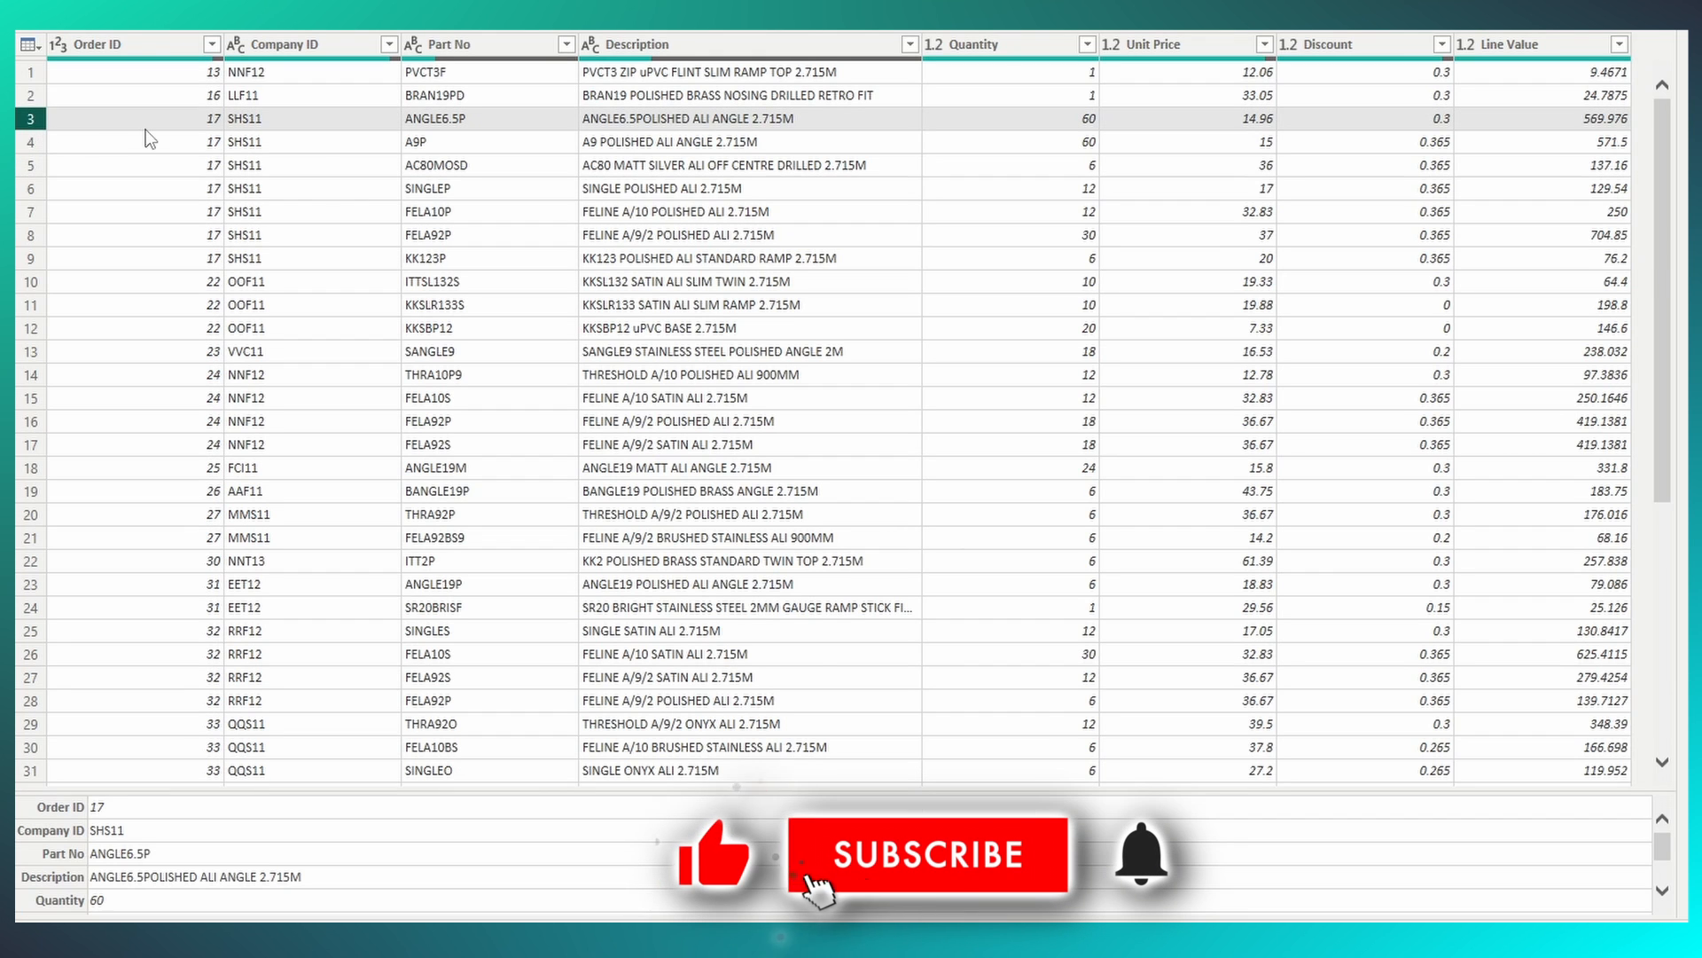
pyautogui.click(36, 143)
pyautogui.click(32, 165)
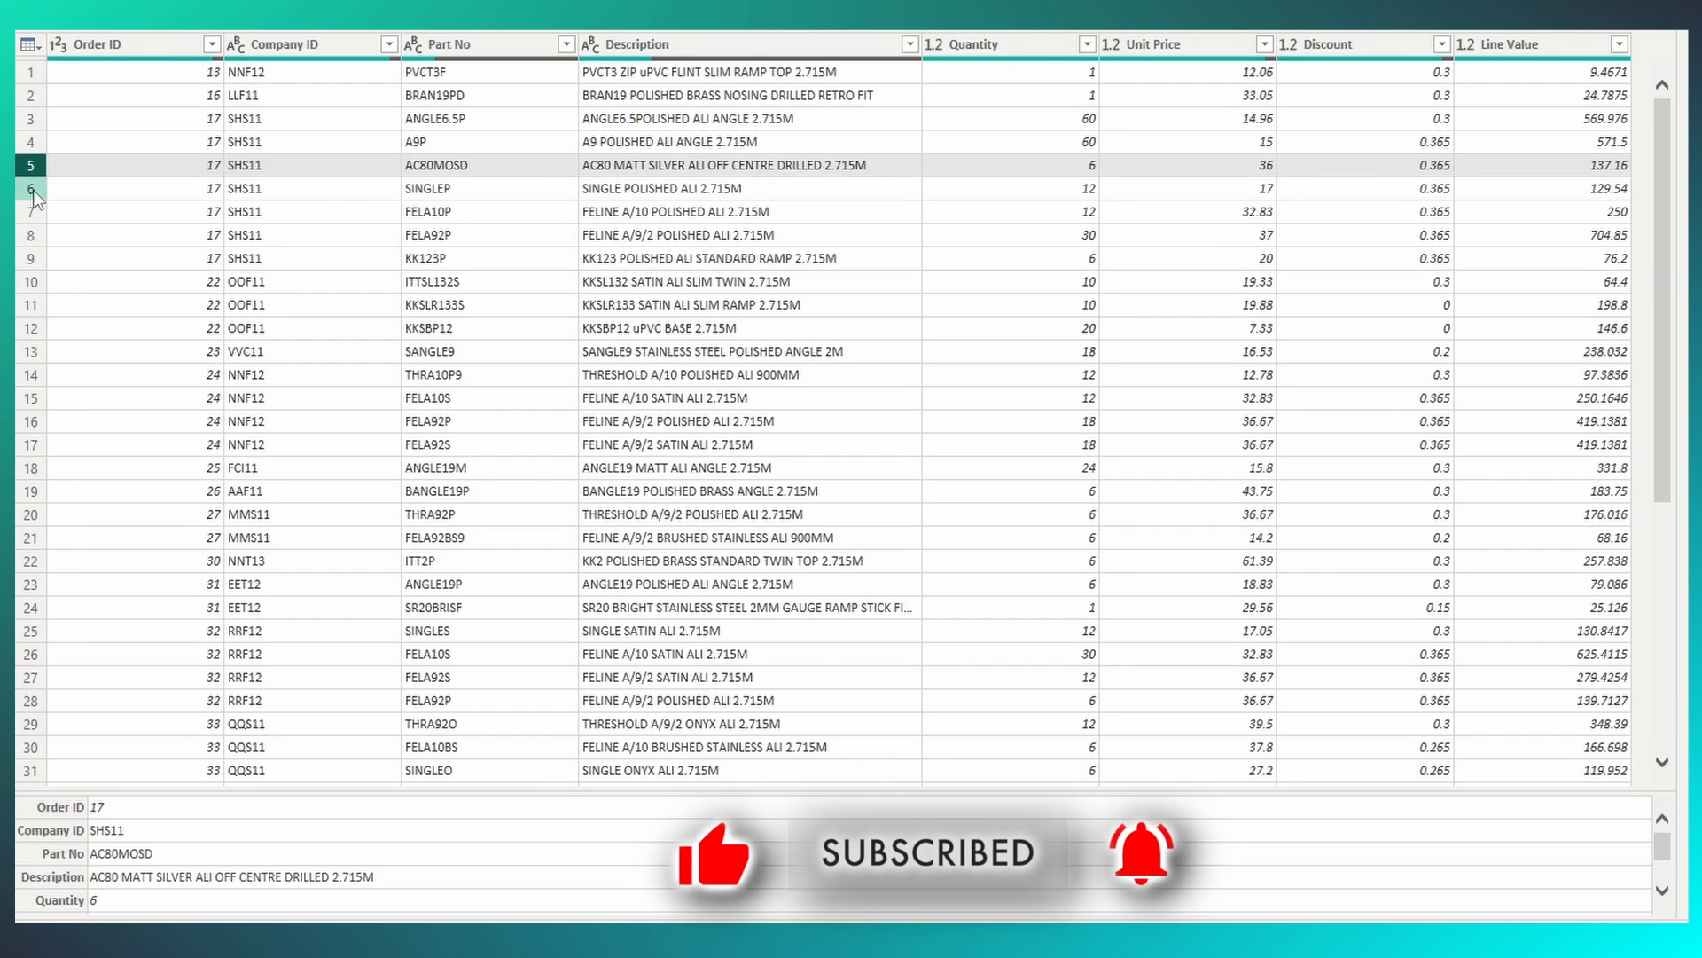
pyautogui.click(33, 188)
pyautogui.click(34, 211)
pyautogui.click(34, 235)
pyautogui.click(35, 258)
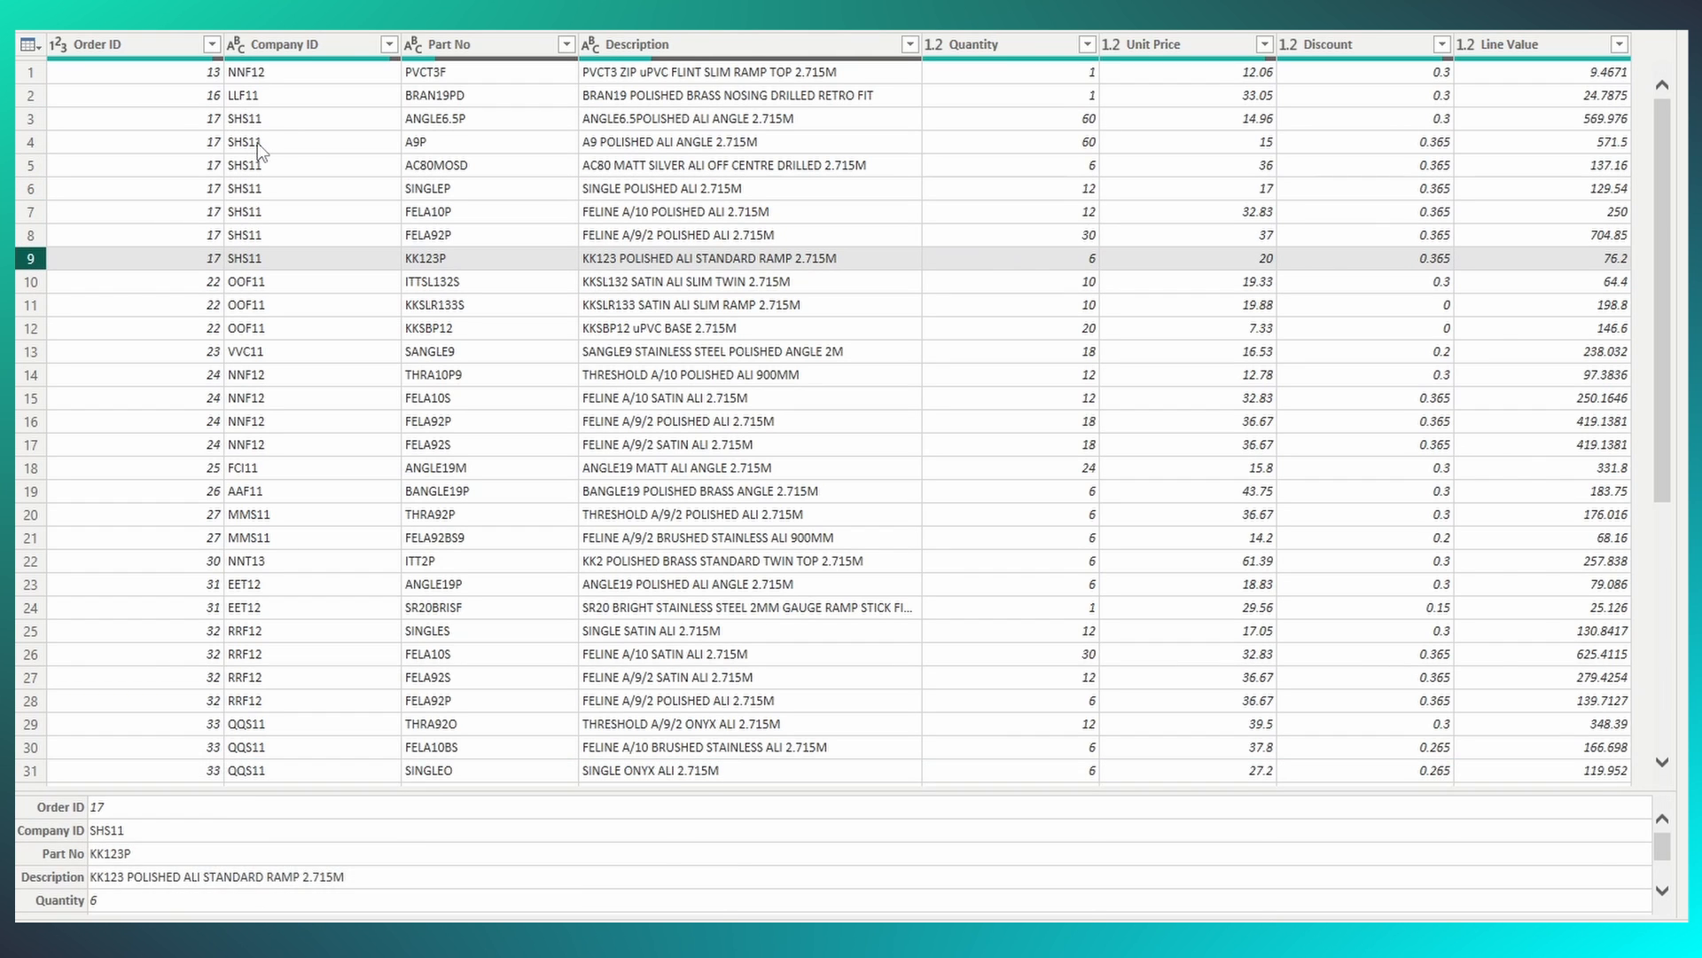
# Group the table by Order ID using the All Rows operation, with Count as the new column name.
pyautogui.click(102, 52)
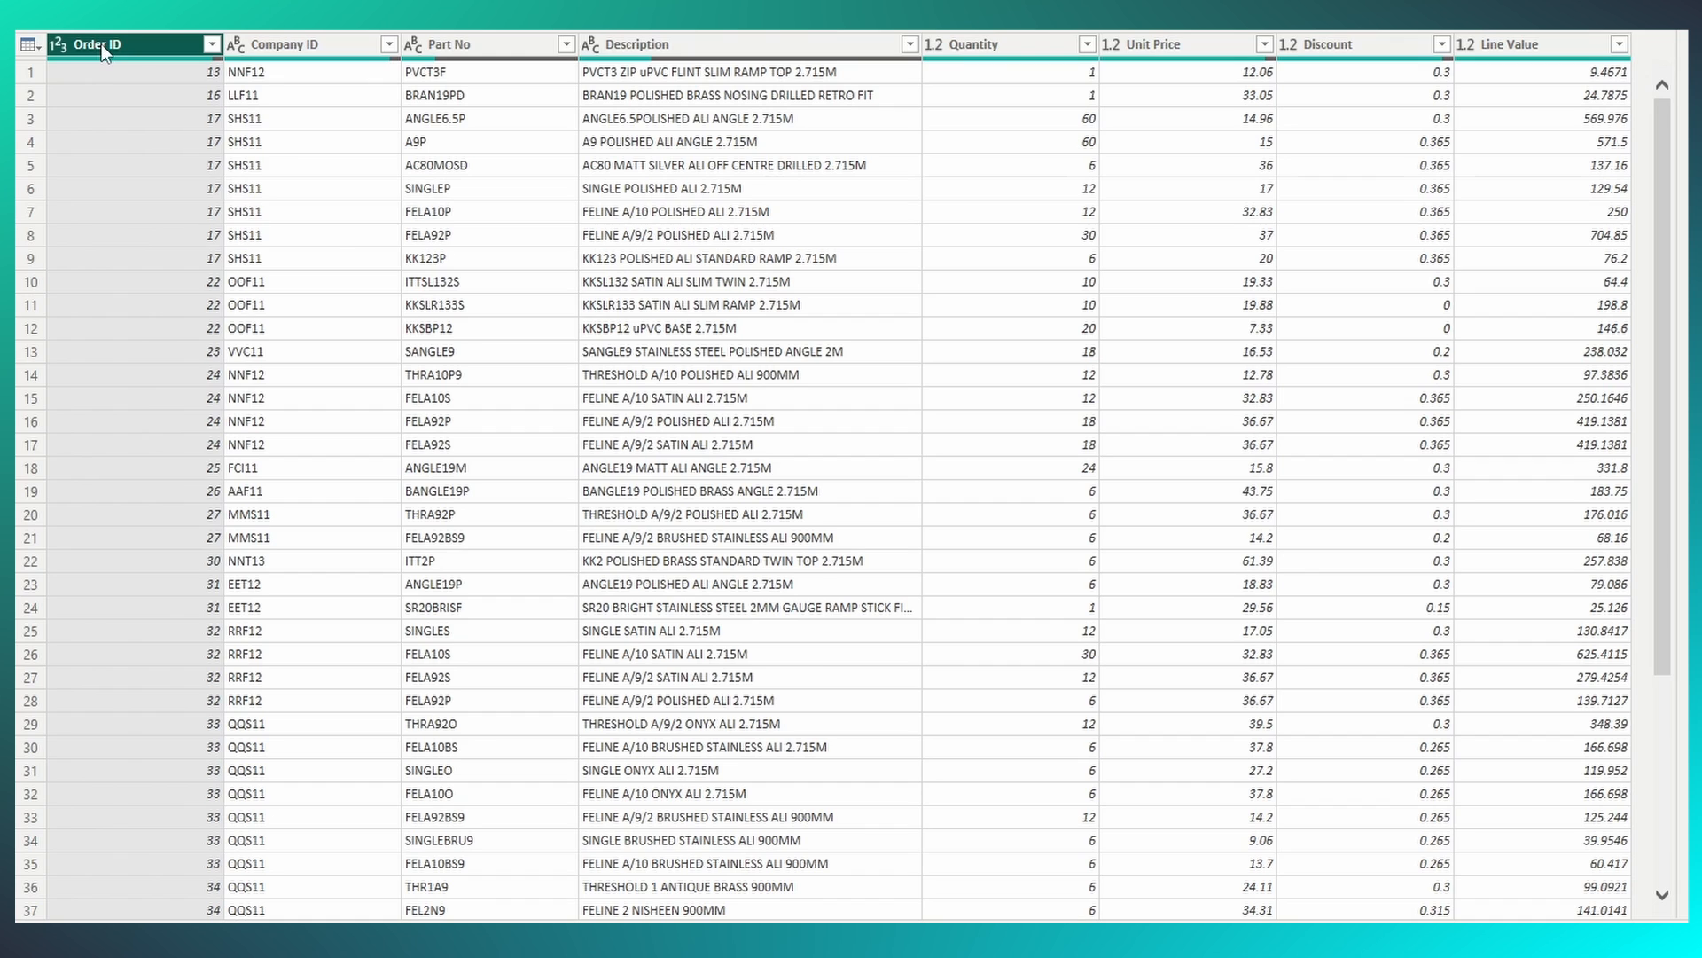
pyautogui.rightClick(105, 51)
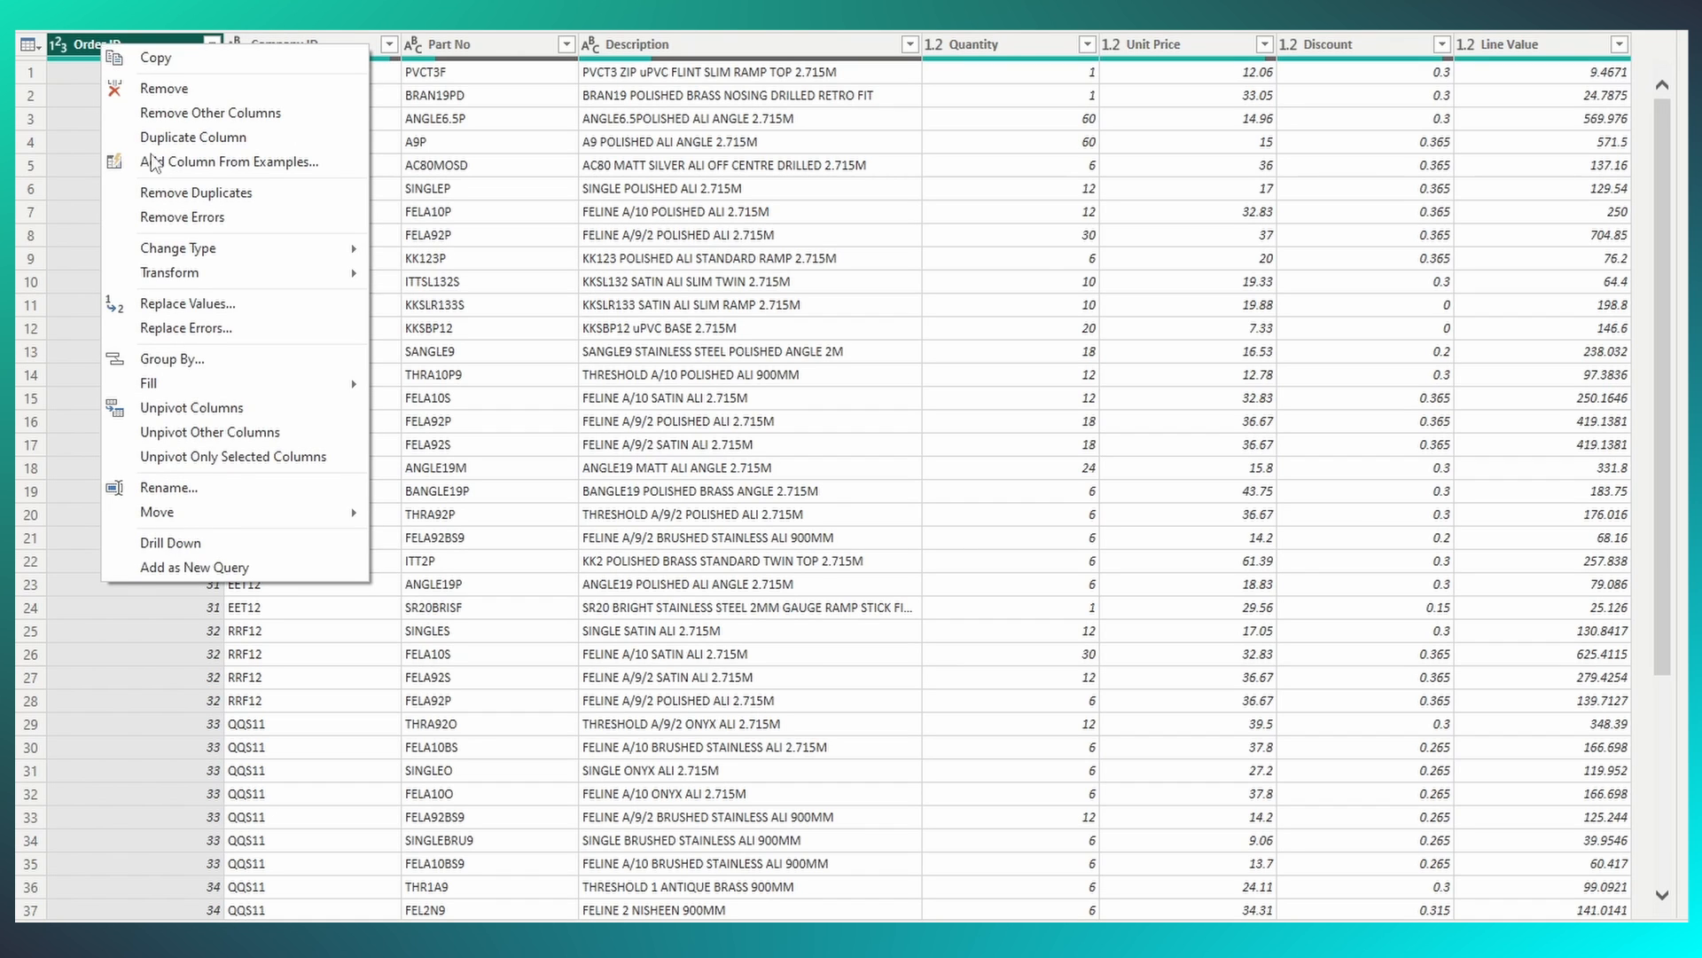
pyautogui.click(205, 355)
pyautogui.click(677, 343)
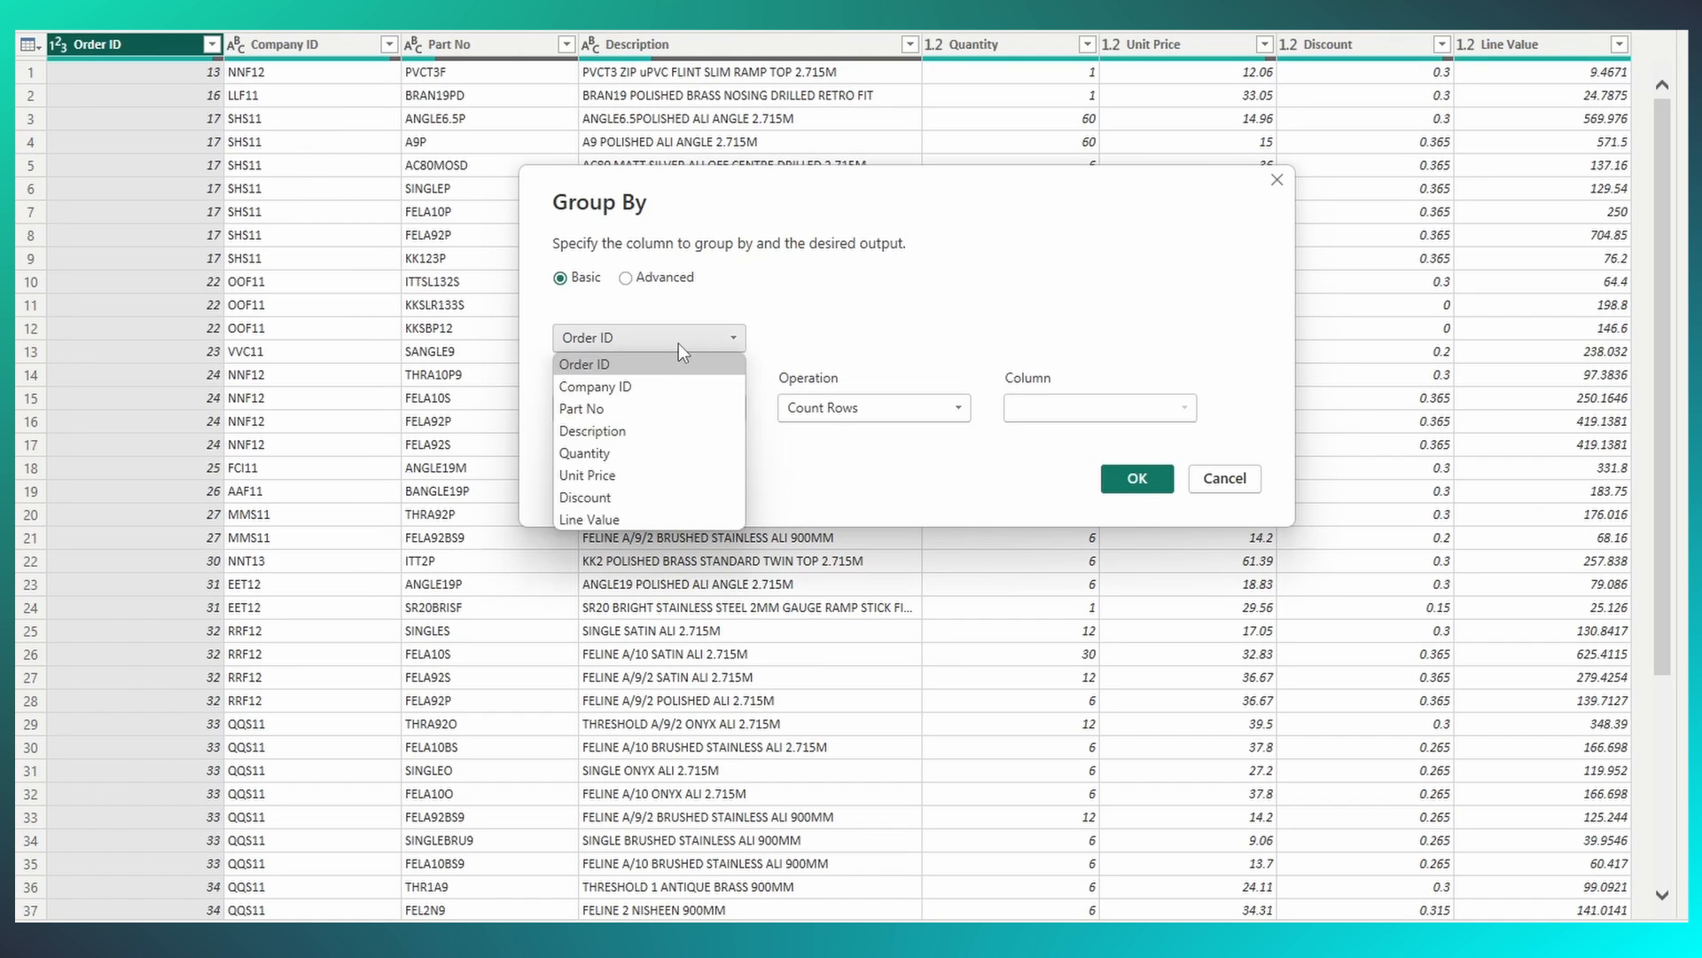
pyautogui.click(678, 343)
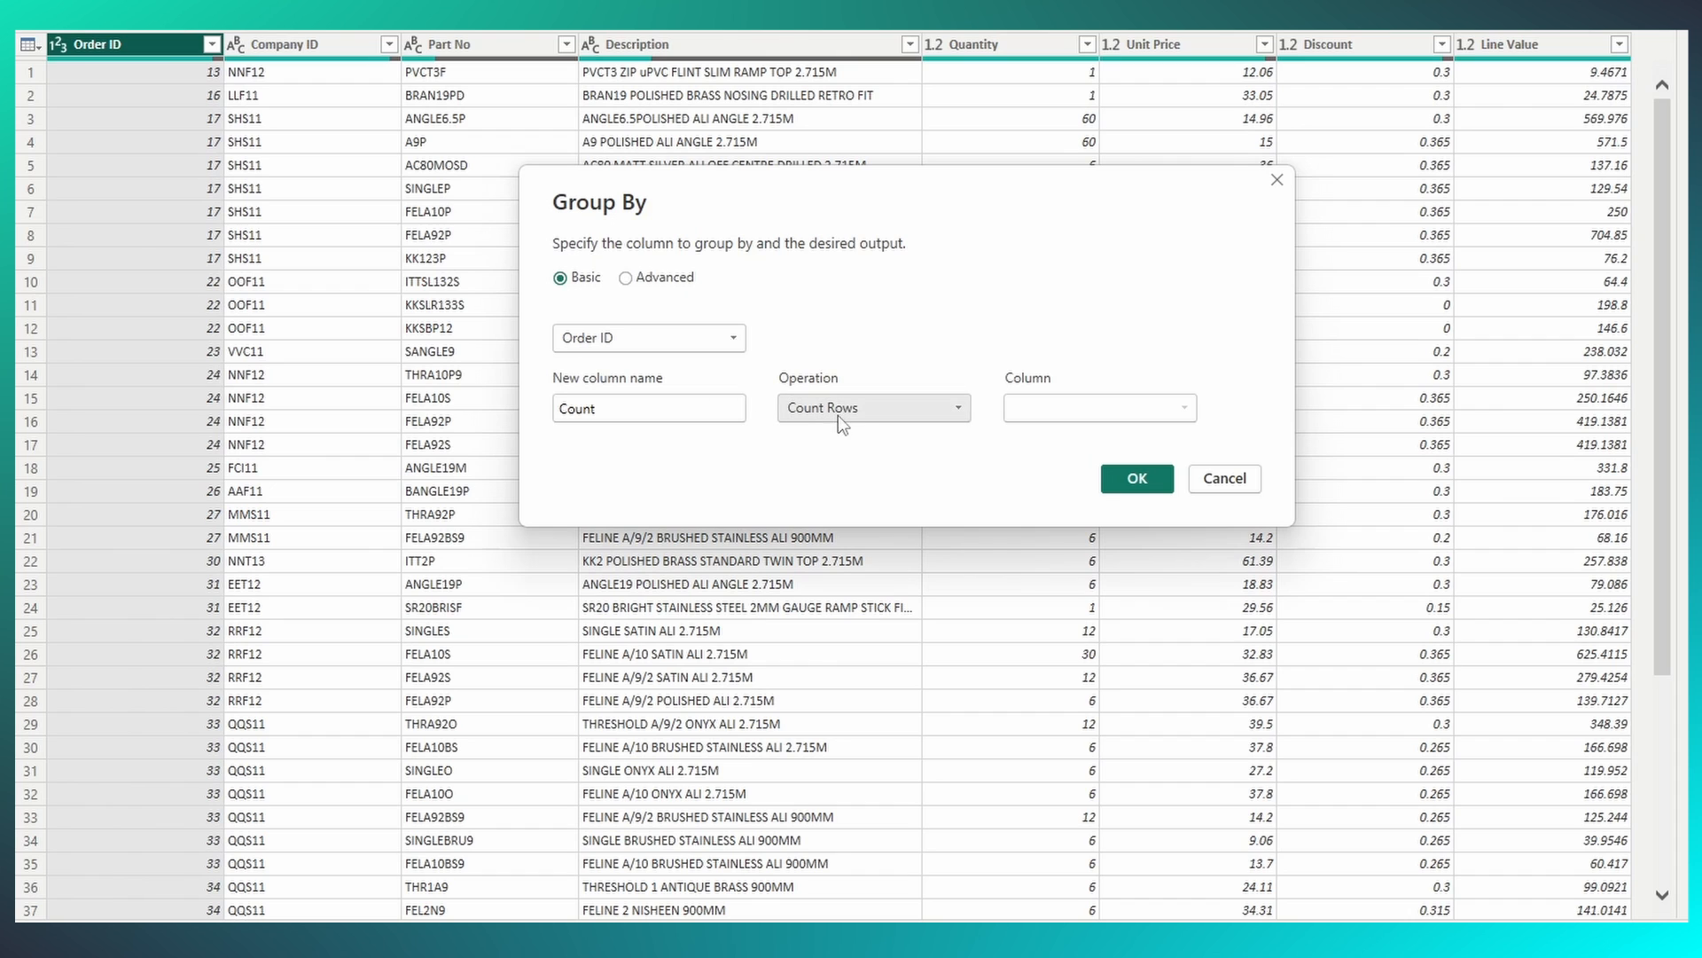
pyautogui.click(869, 410)
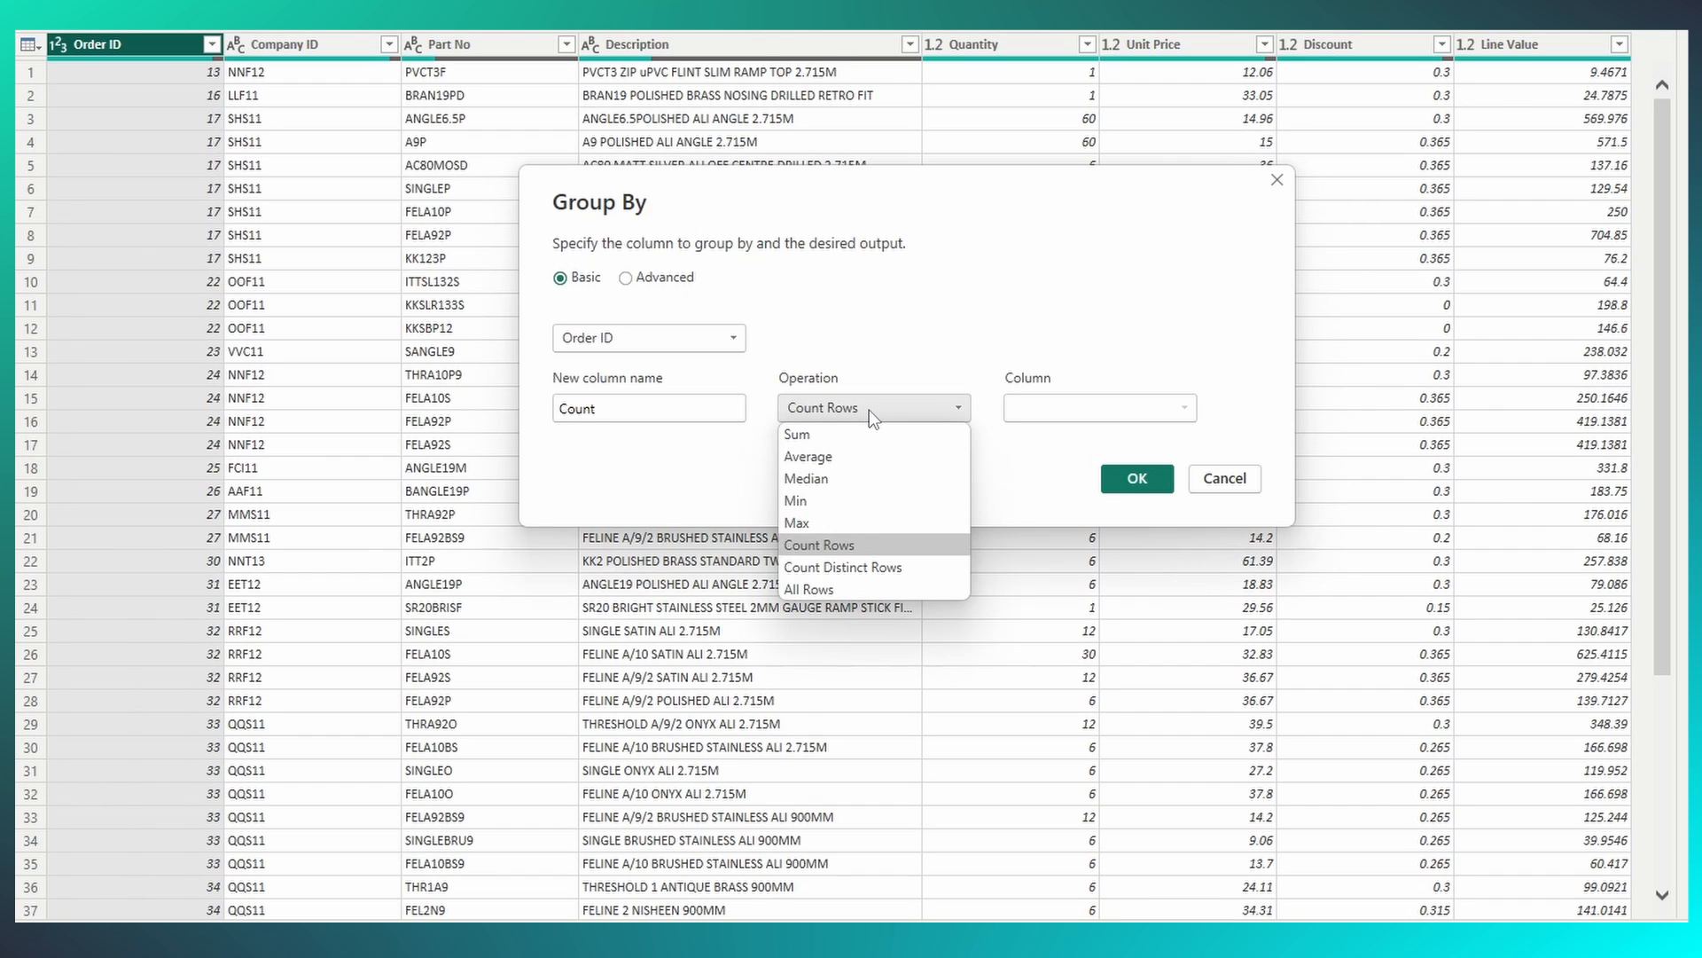
pyautogui.click(861, 587)
pyautogui.click(1138, 479)
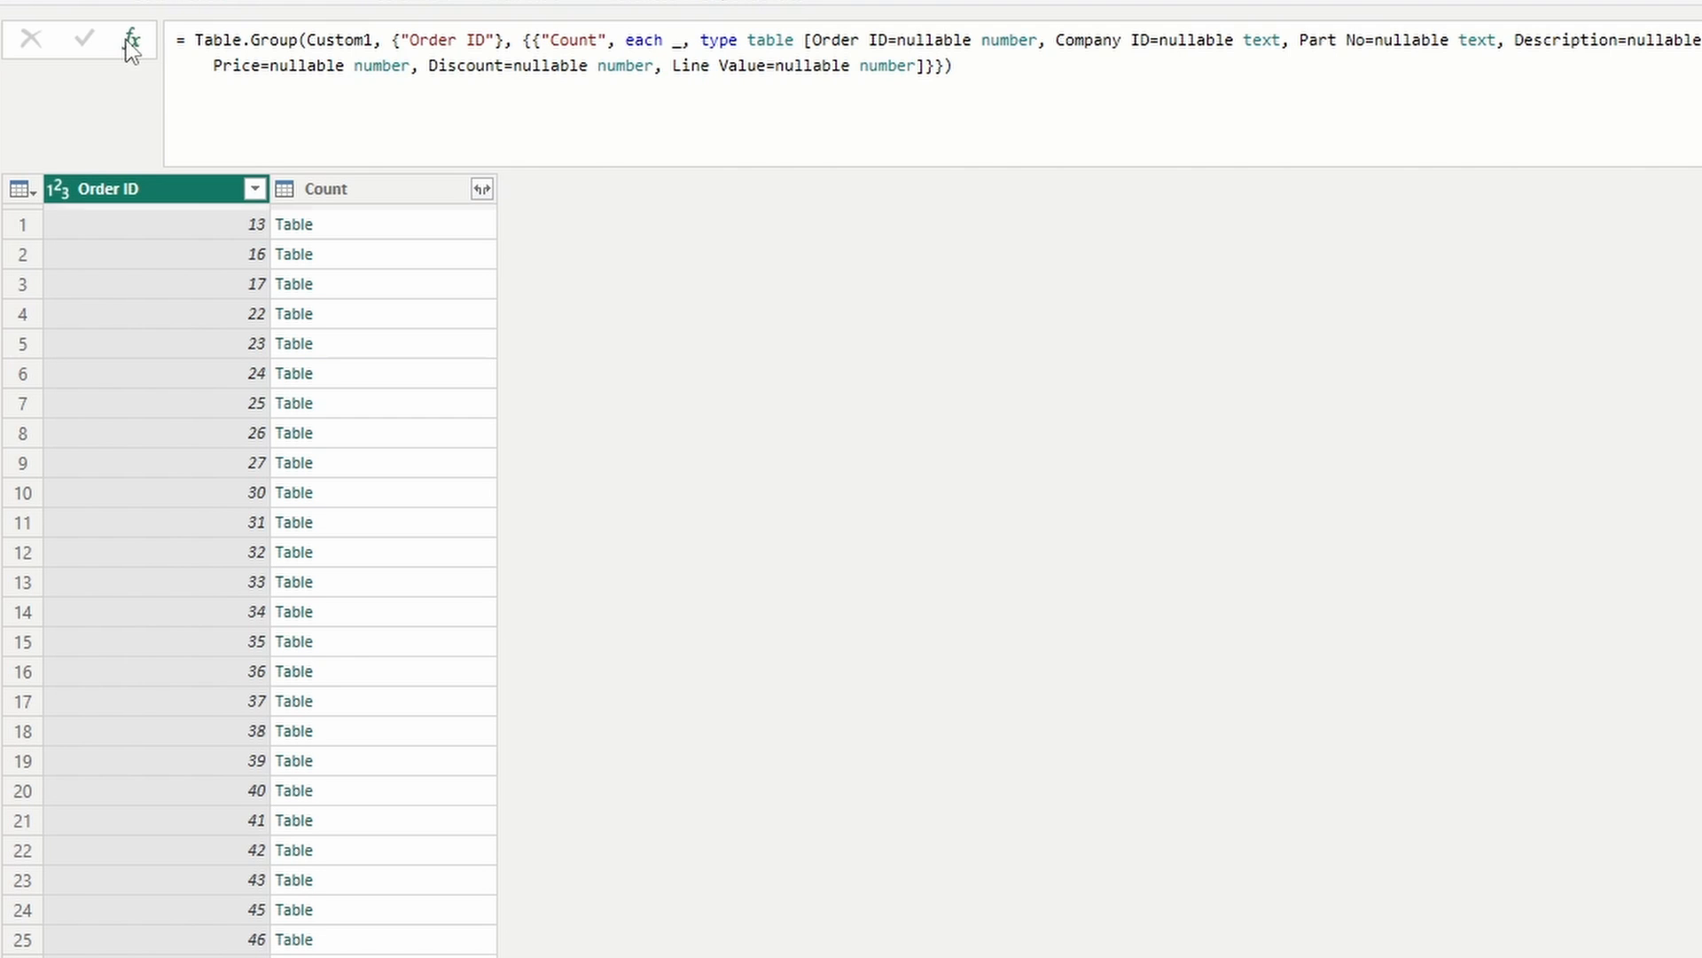
# Add a custom step whose formula starts Table.AddColumn with #"Grouped Rows" as its table and "Custom" as the new column name.
pyautogui.click(130, 42)
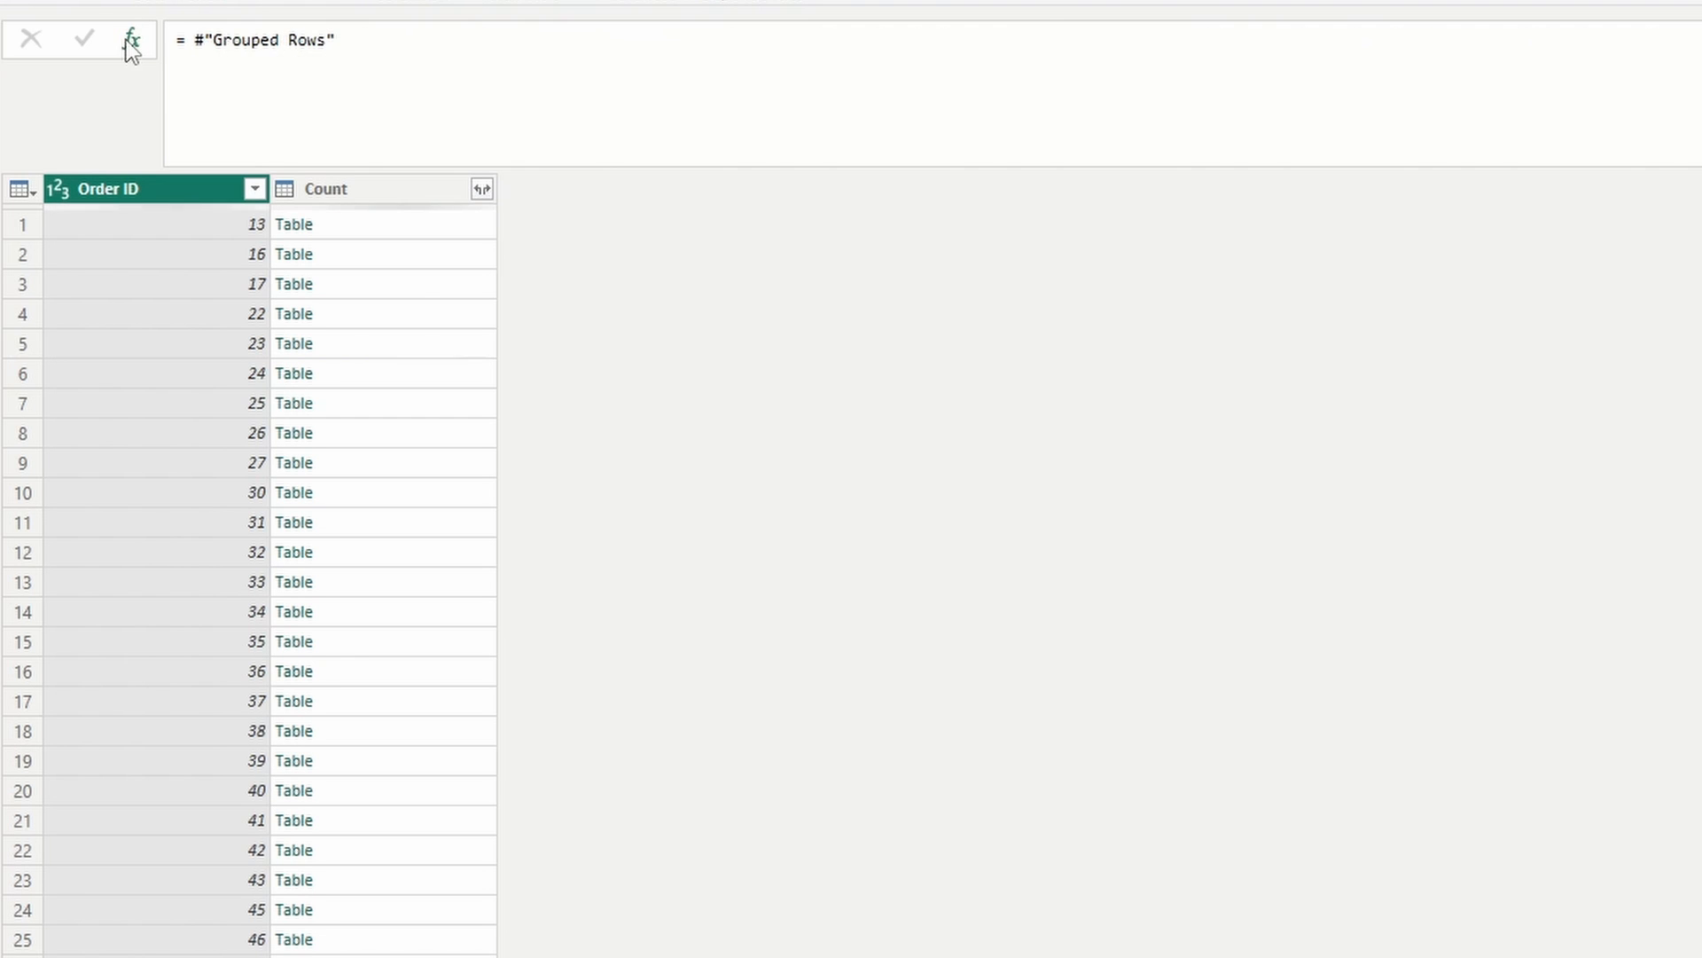
pyautogui.click(195, 39)
pyautogui.write('Table.A')
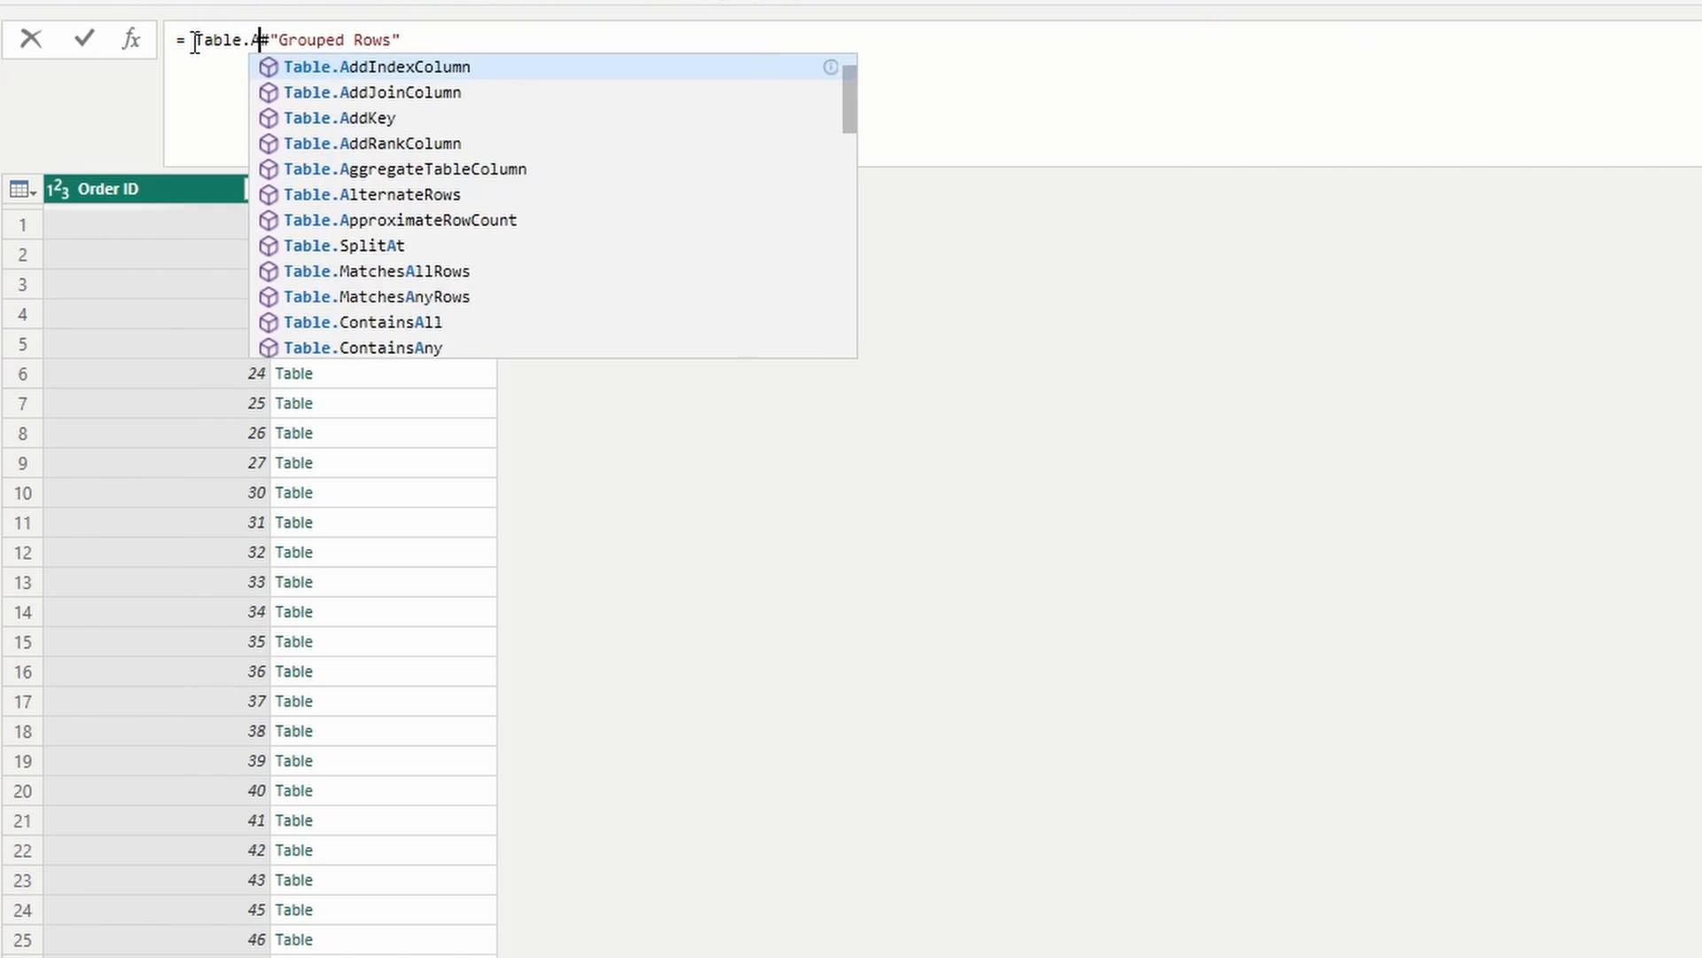
pyautogui.write('ddColumn(')
pyautogui.click(534, 42)
pyautogui.write(', ')
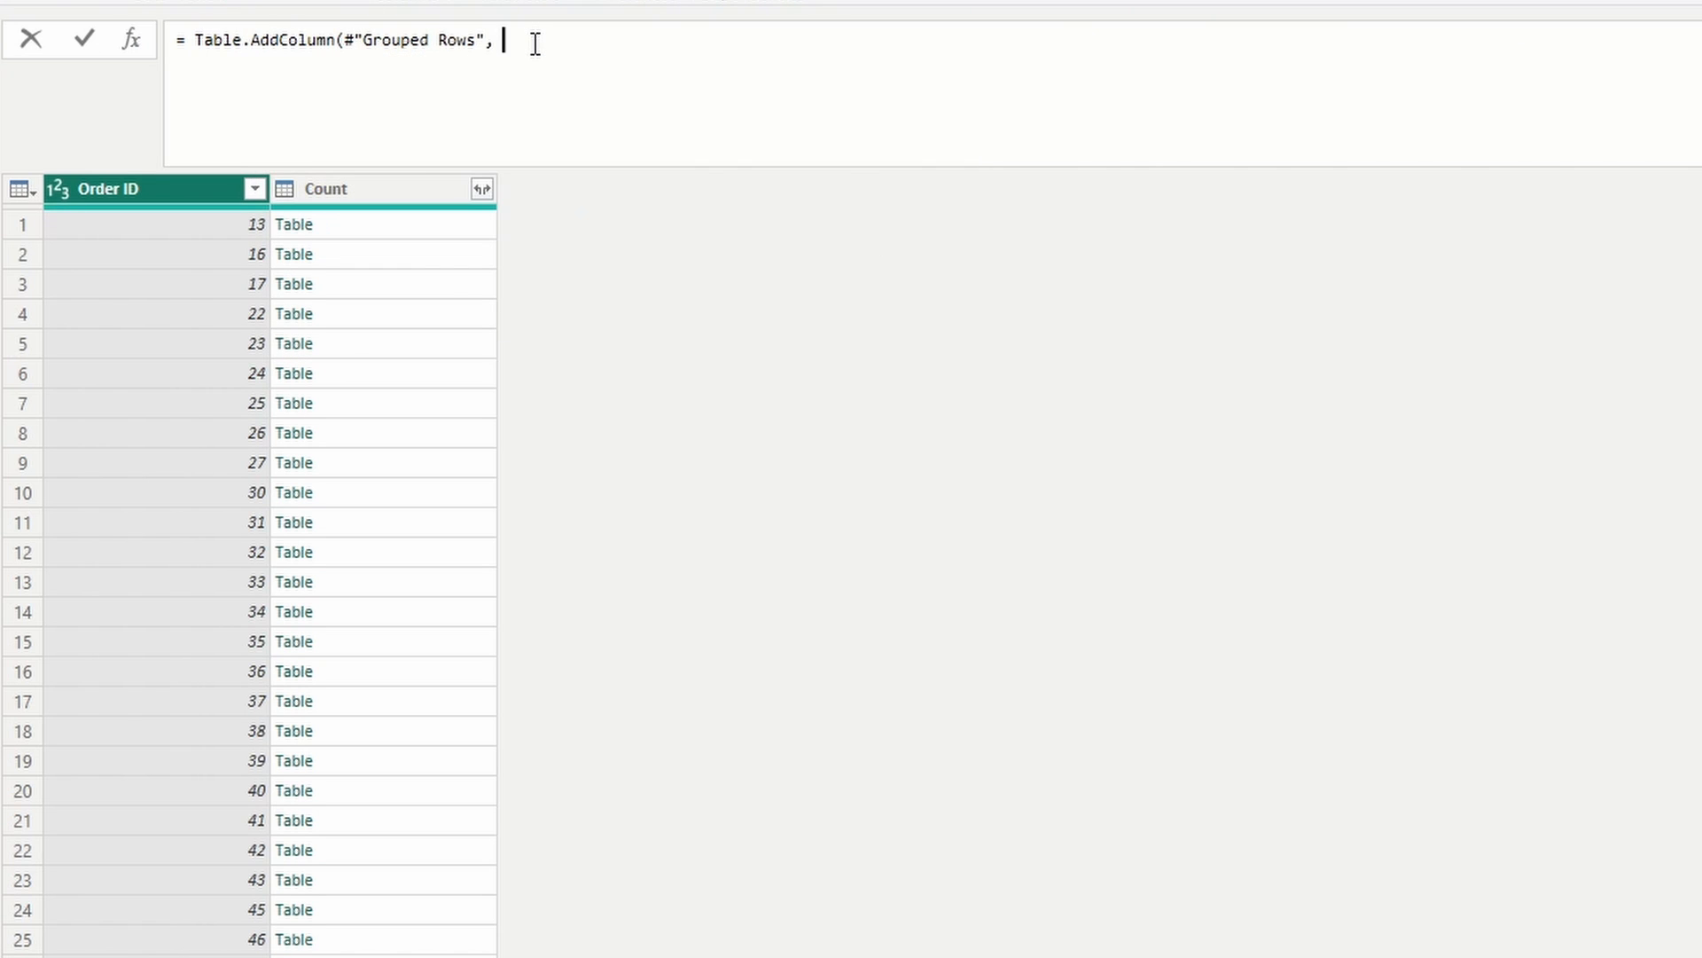
pyautogui.write('"Custom",')
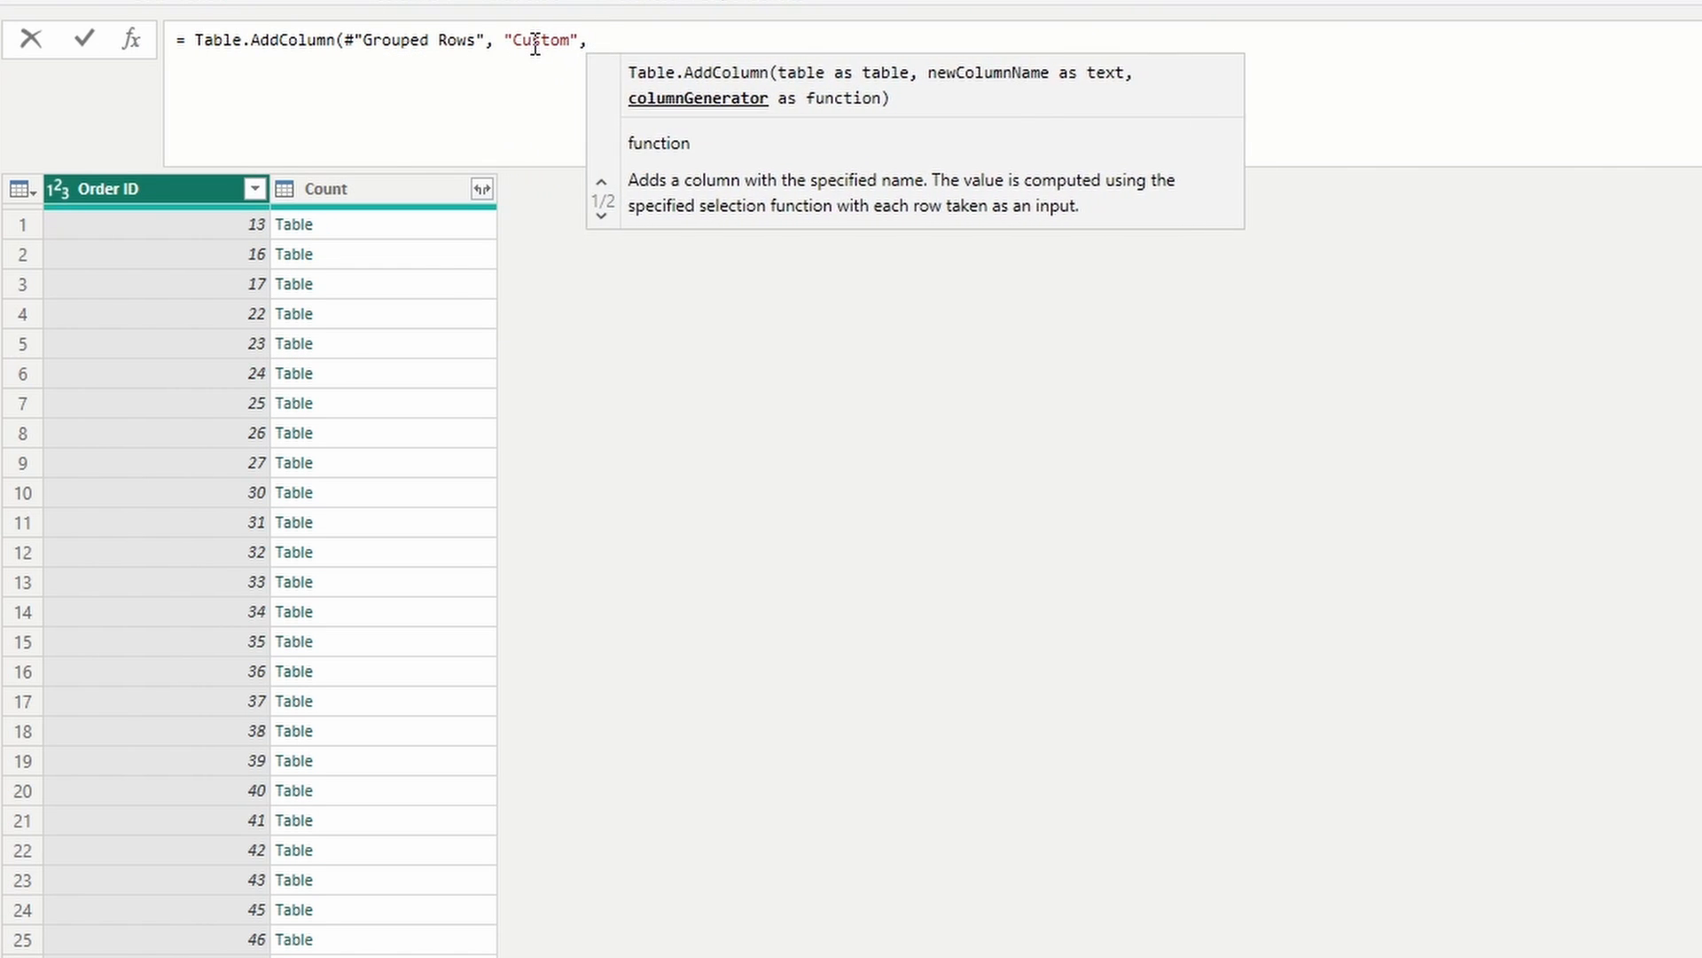
# Complete the column formula with each Table.AddIndexColumn([Count], "index", 1) and apply it.
pyautogui.write(' each Table.')
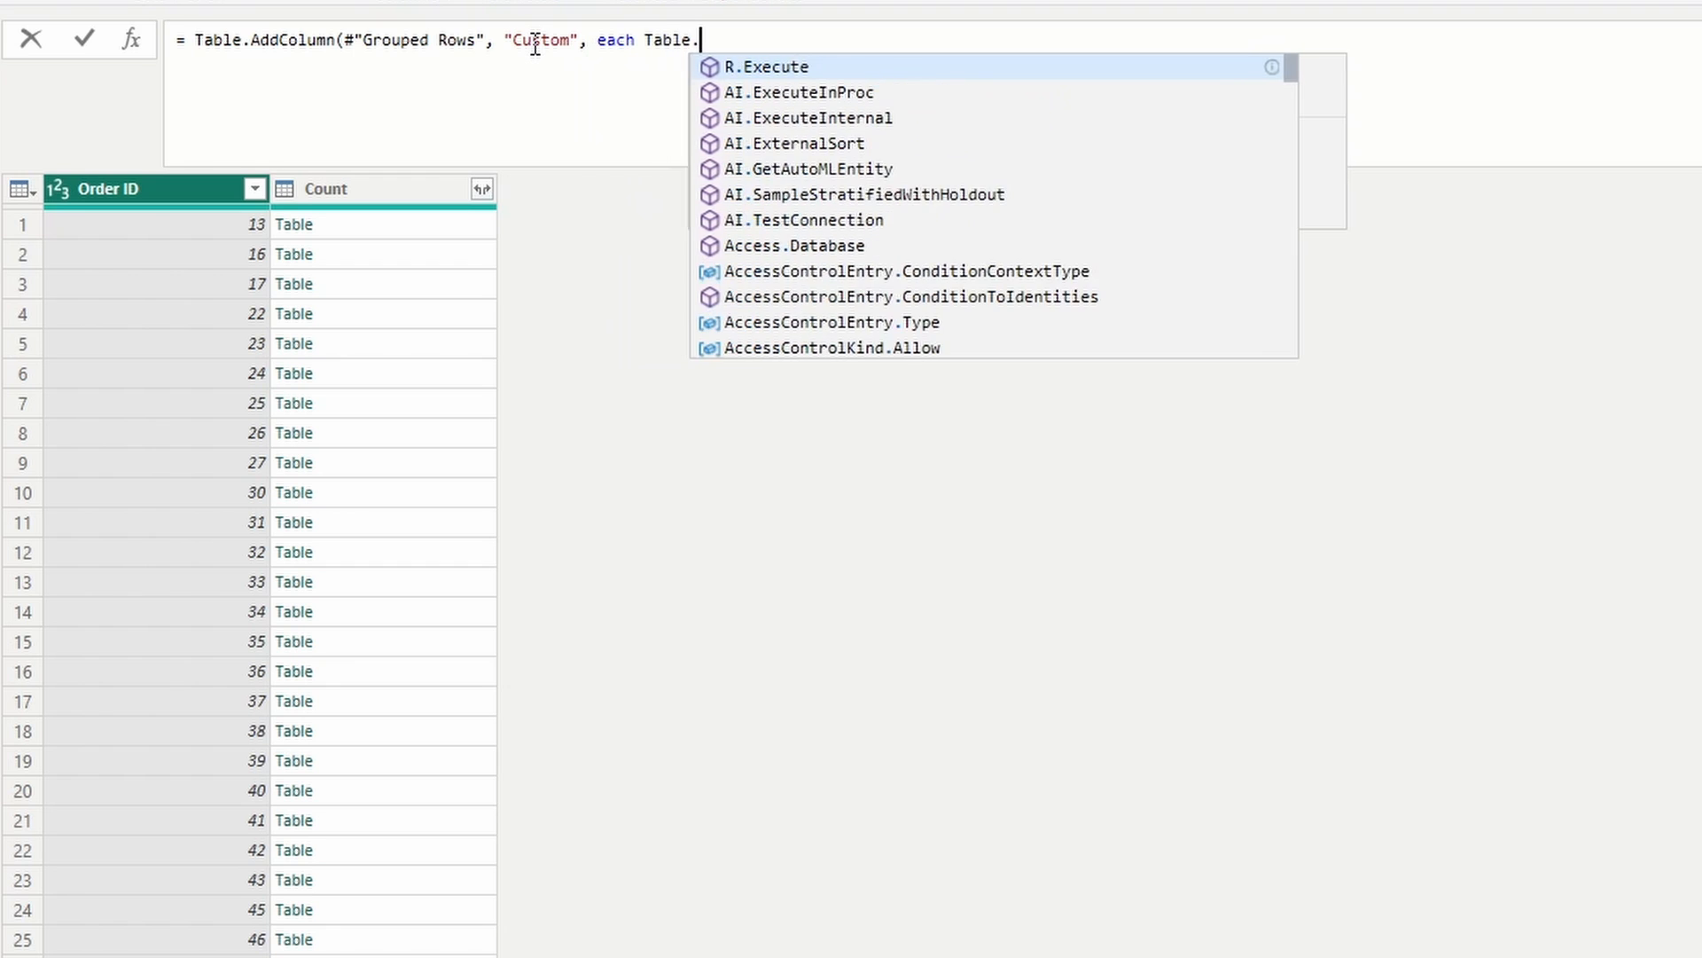
pyautogui.write('AddI')
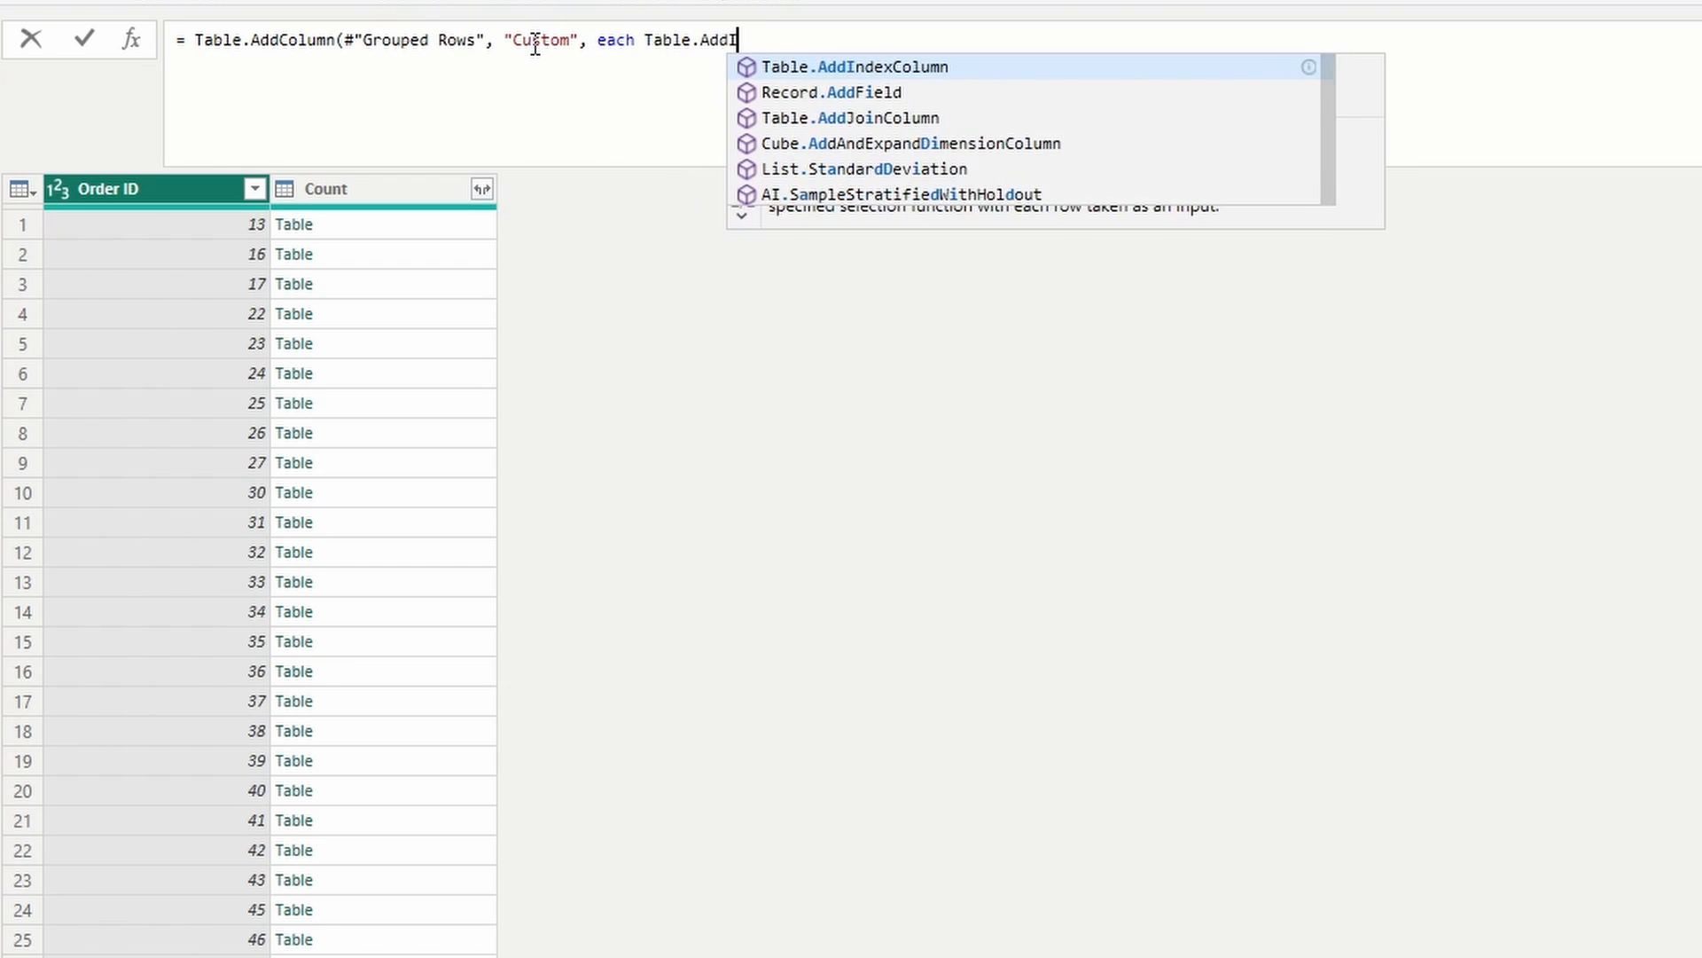
pyautogui.write('ndexColum')
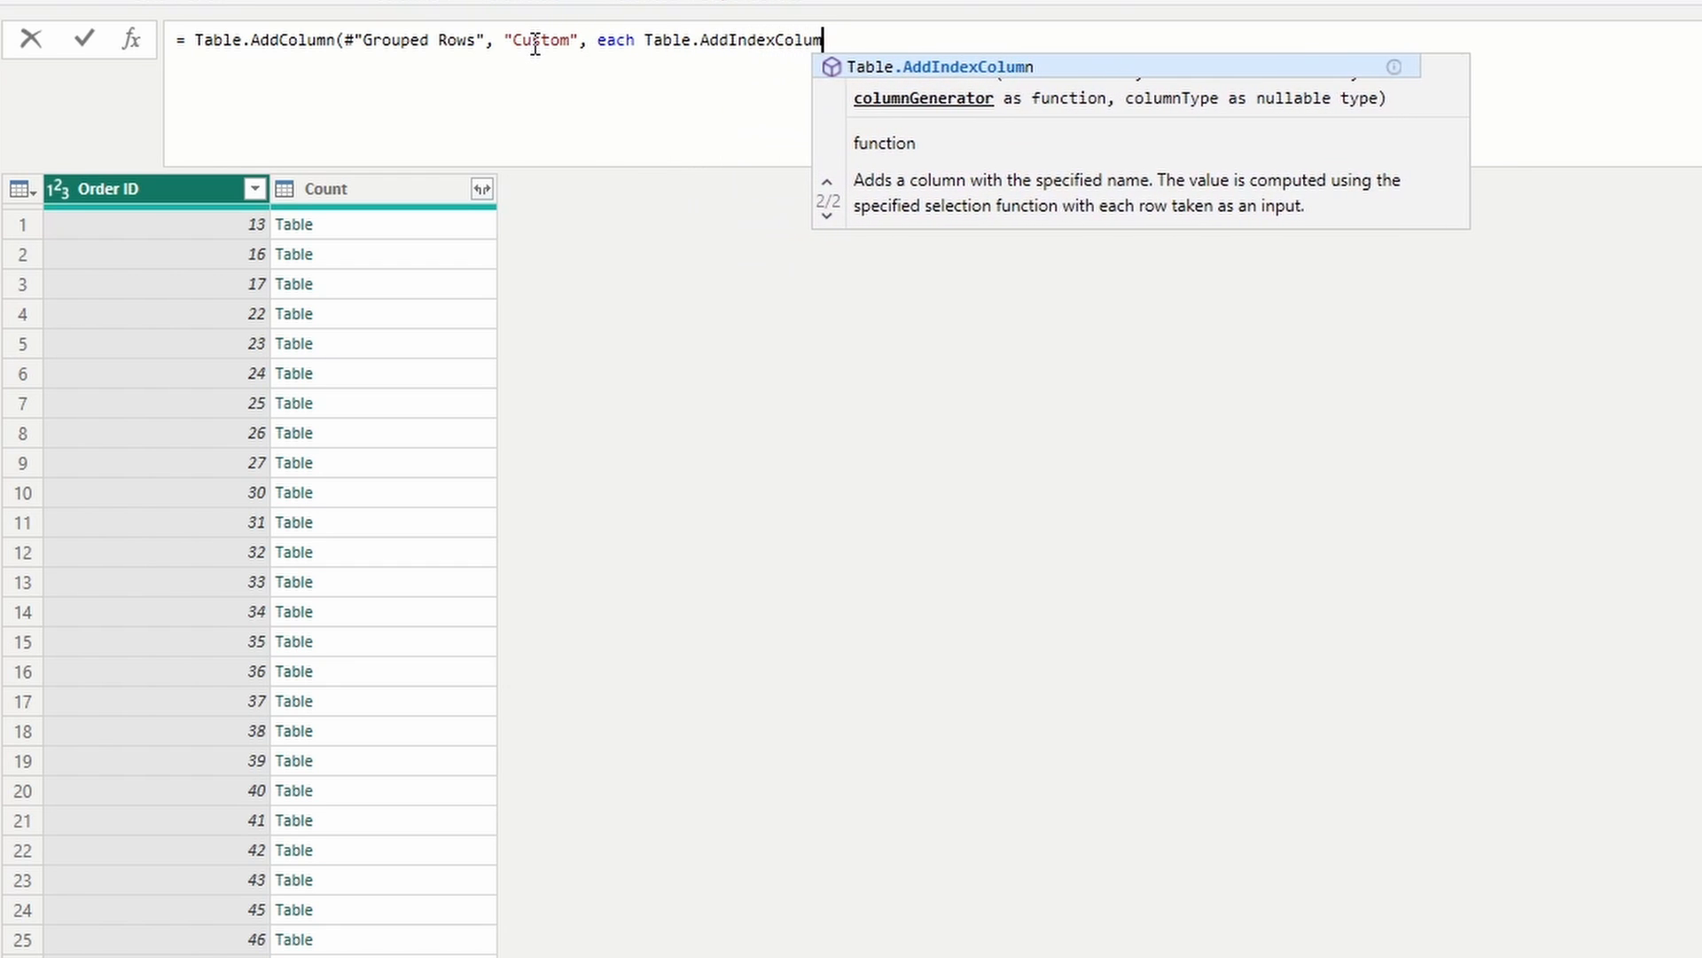
pyautogui.write('n([count')
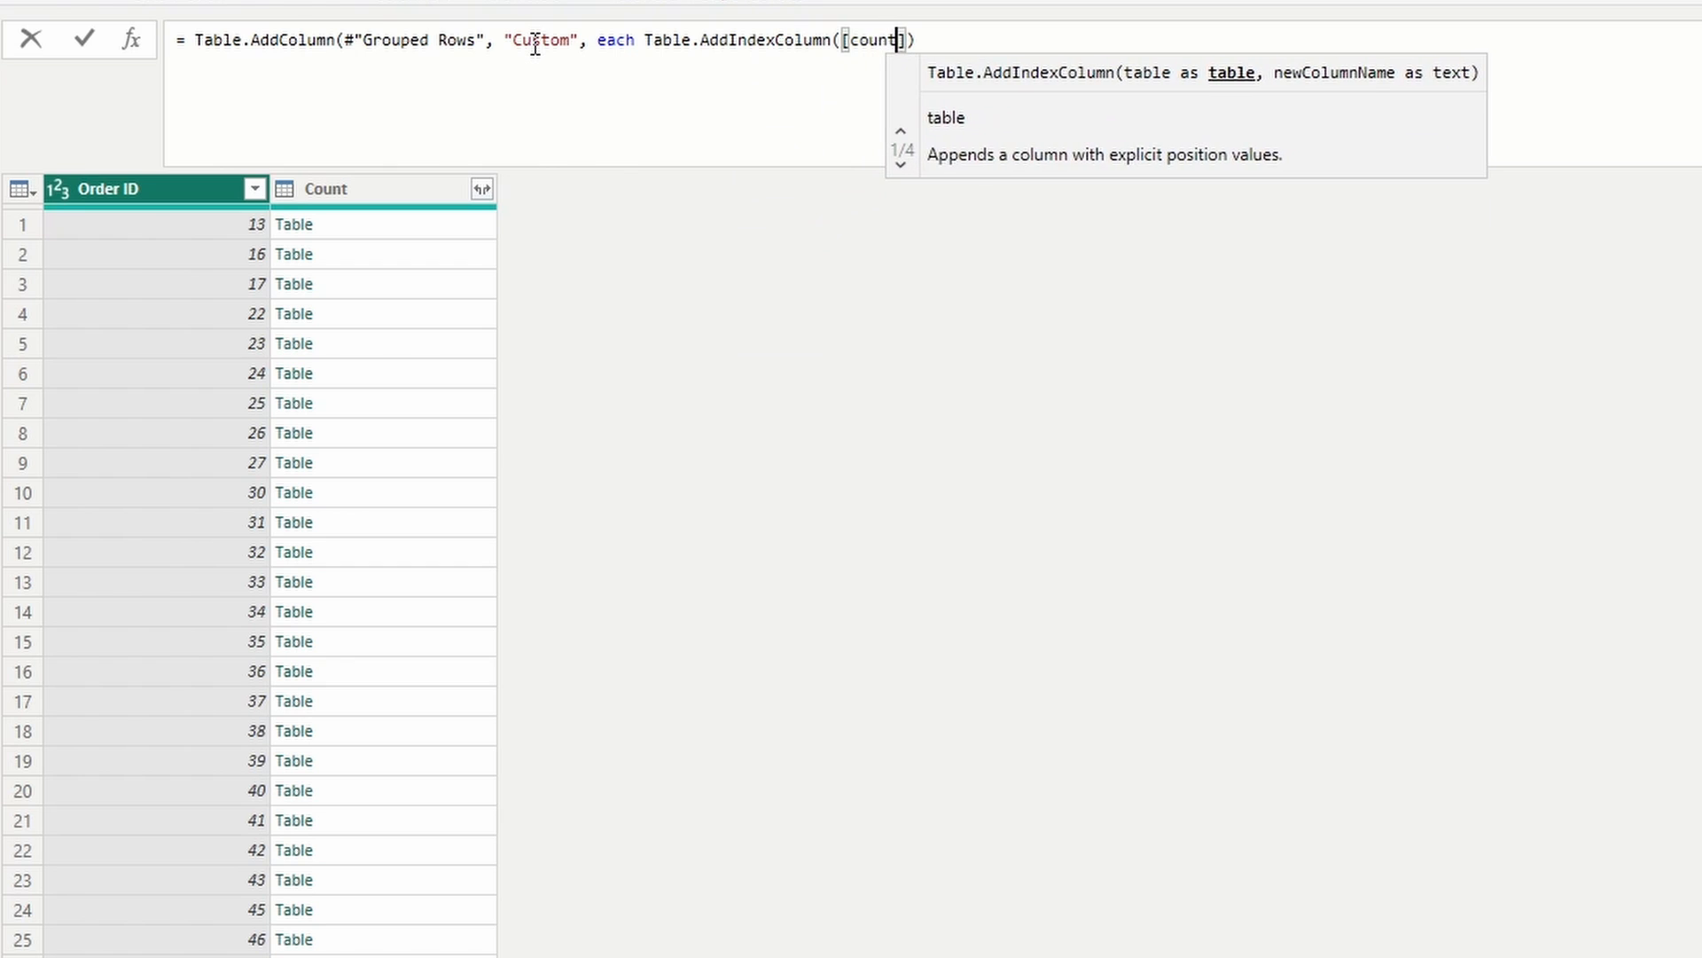
pyautogui.write(', ')
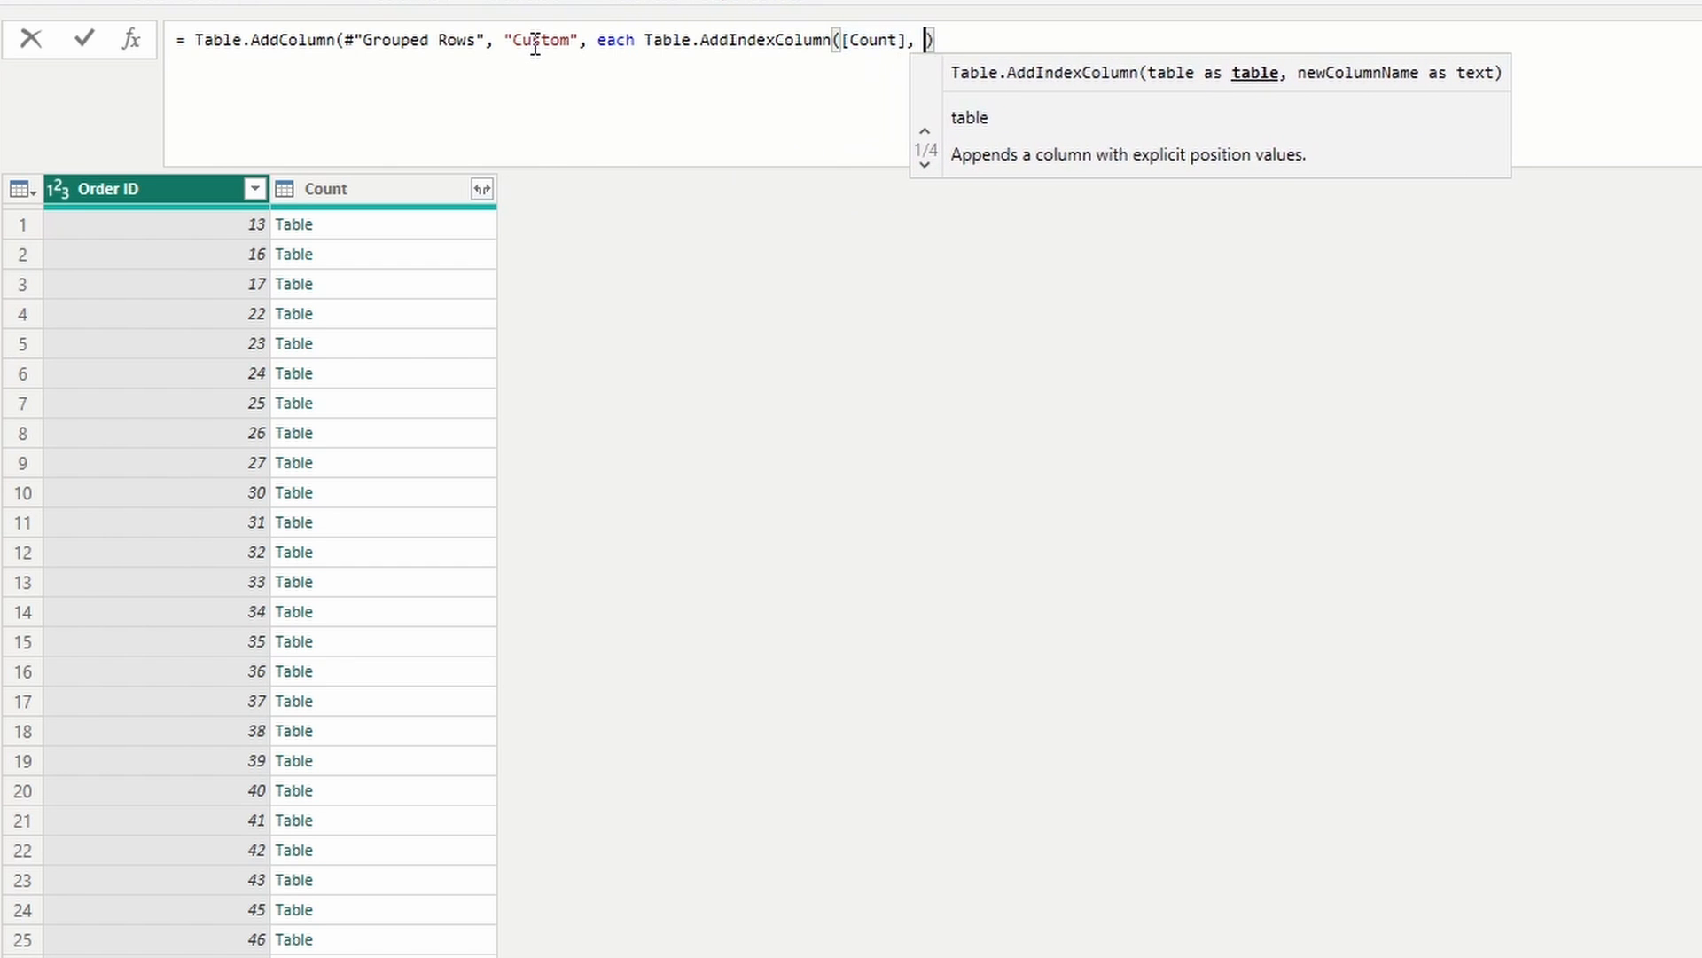
pyautogui.write('"in')
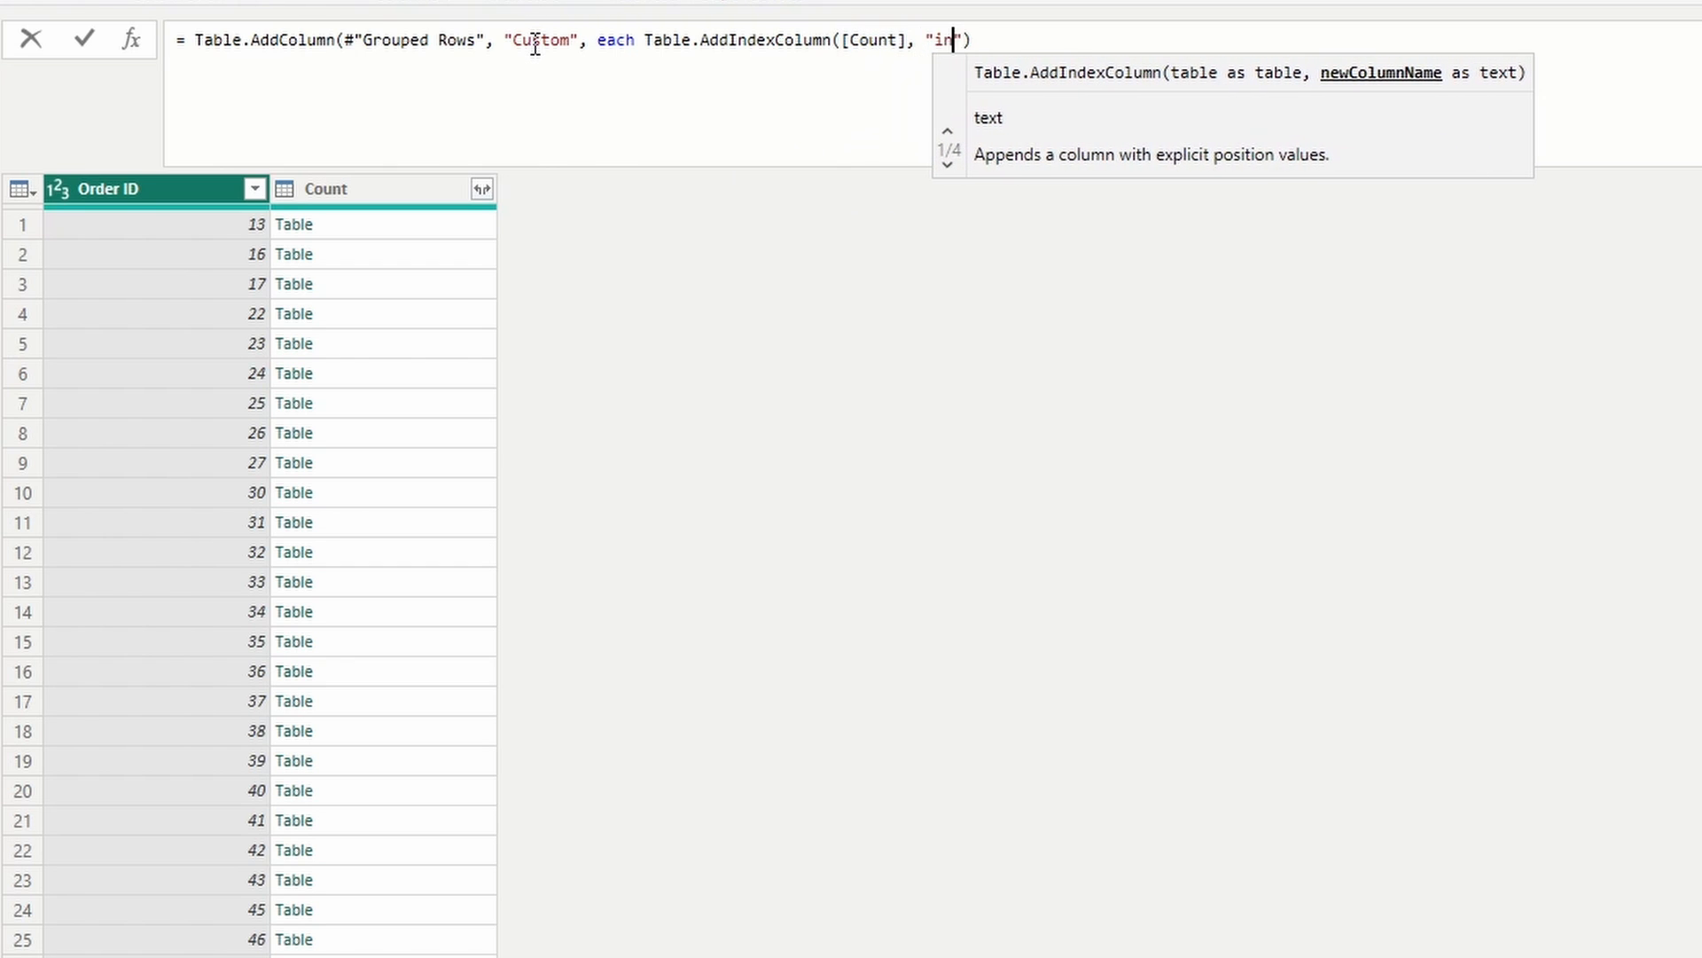
pyautogui.write('dex"')
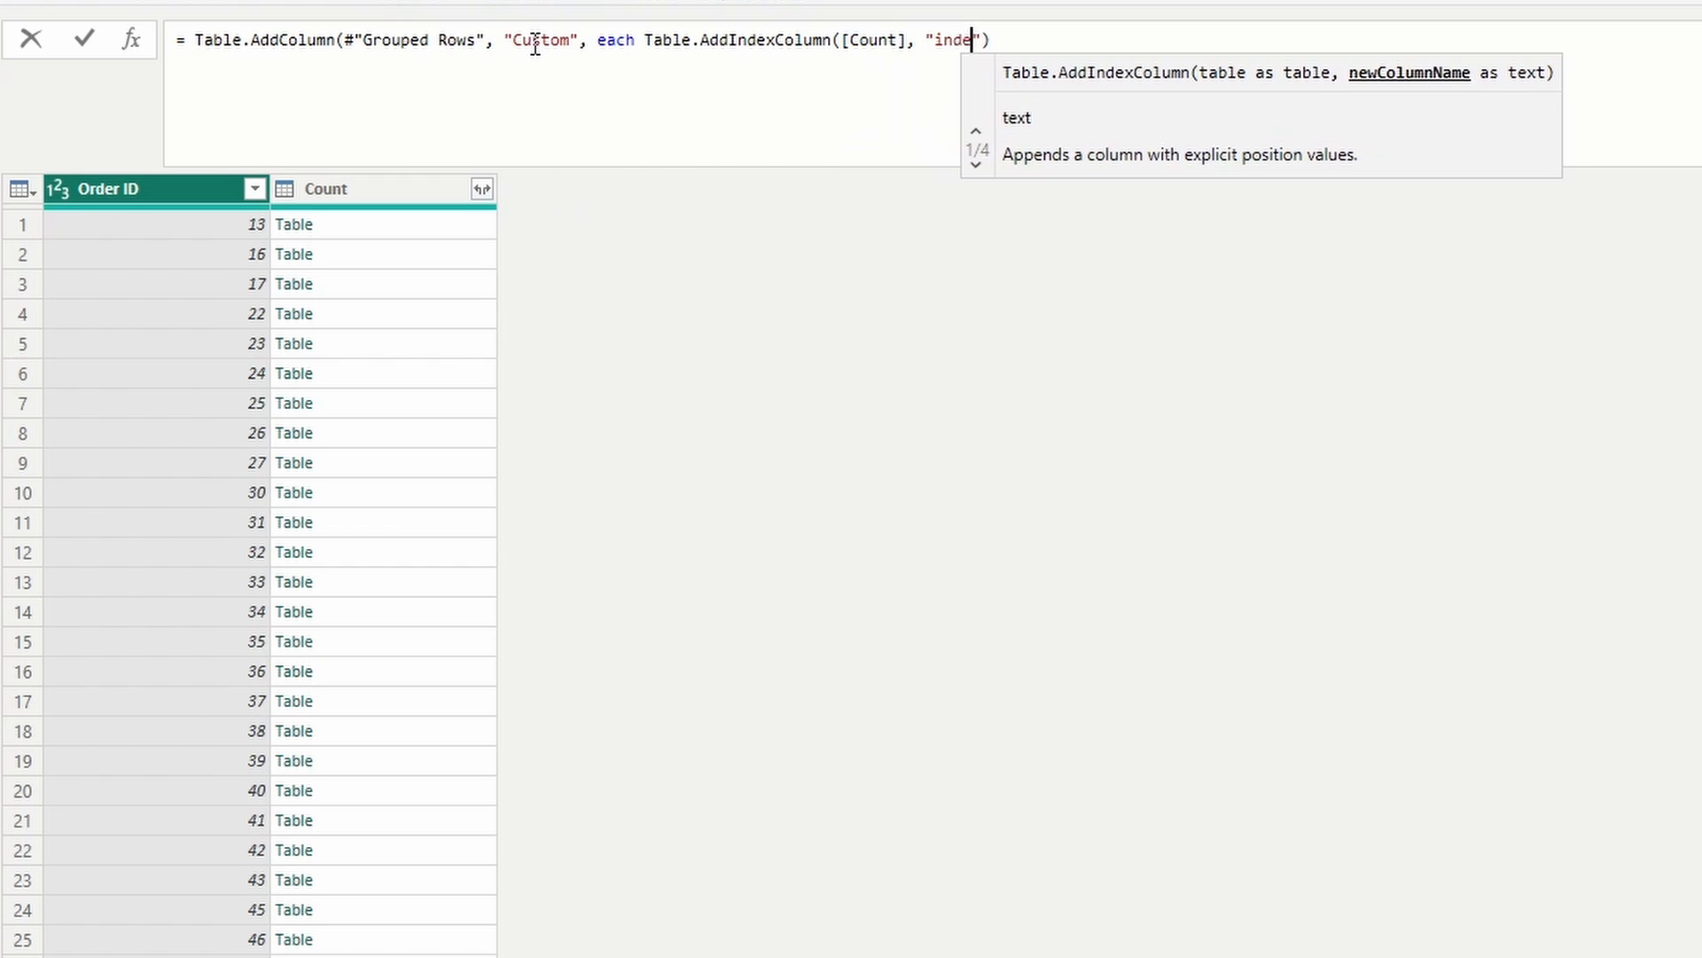
pyautogui.write(', 1')
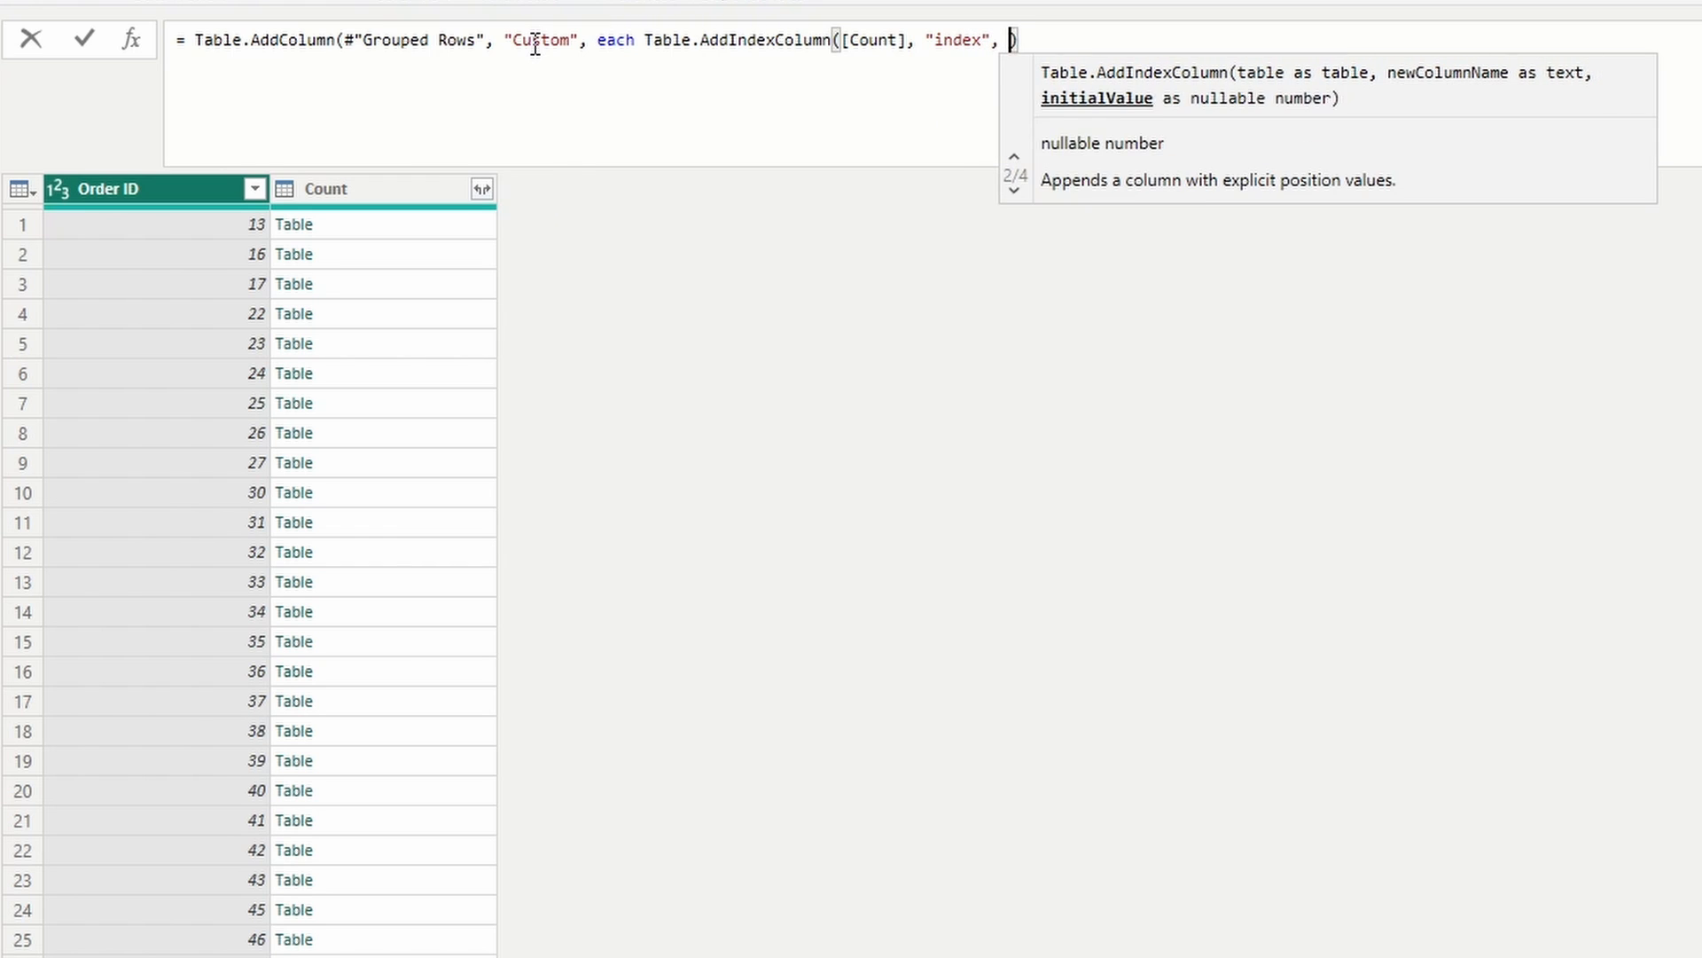
pyautogui.write(')')
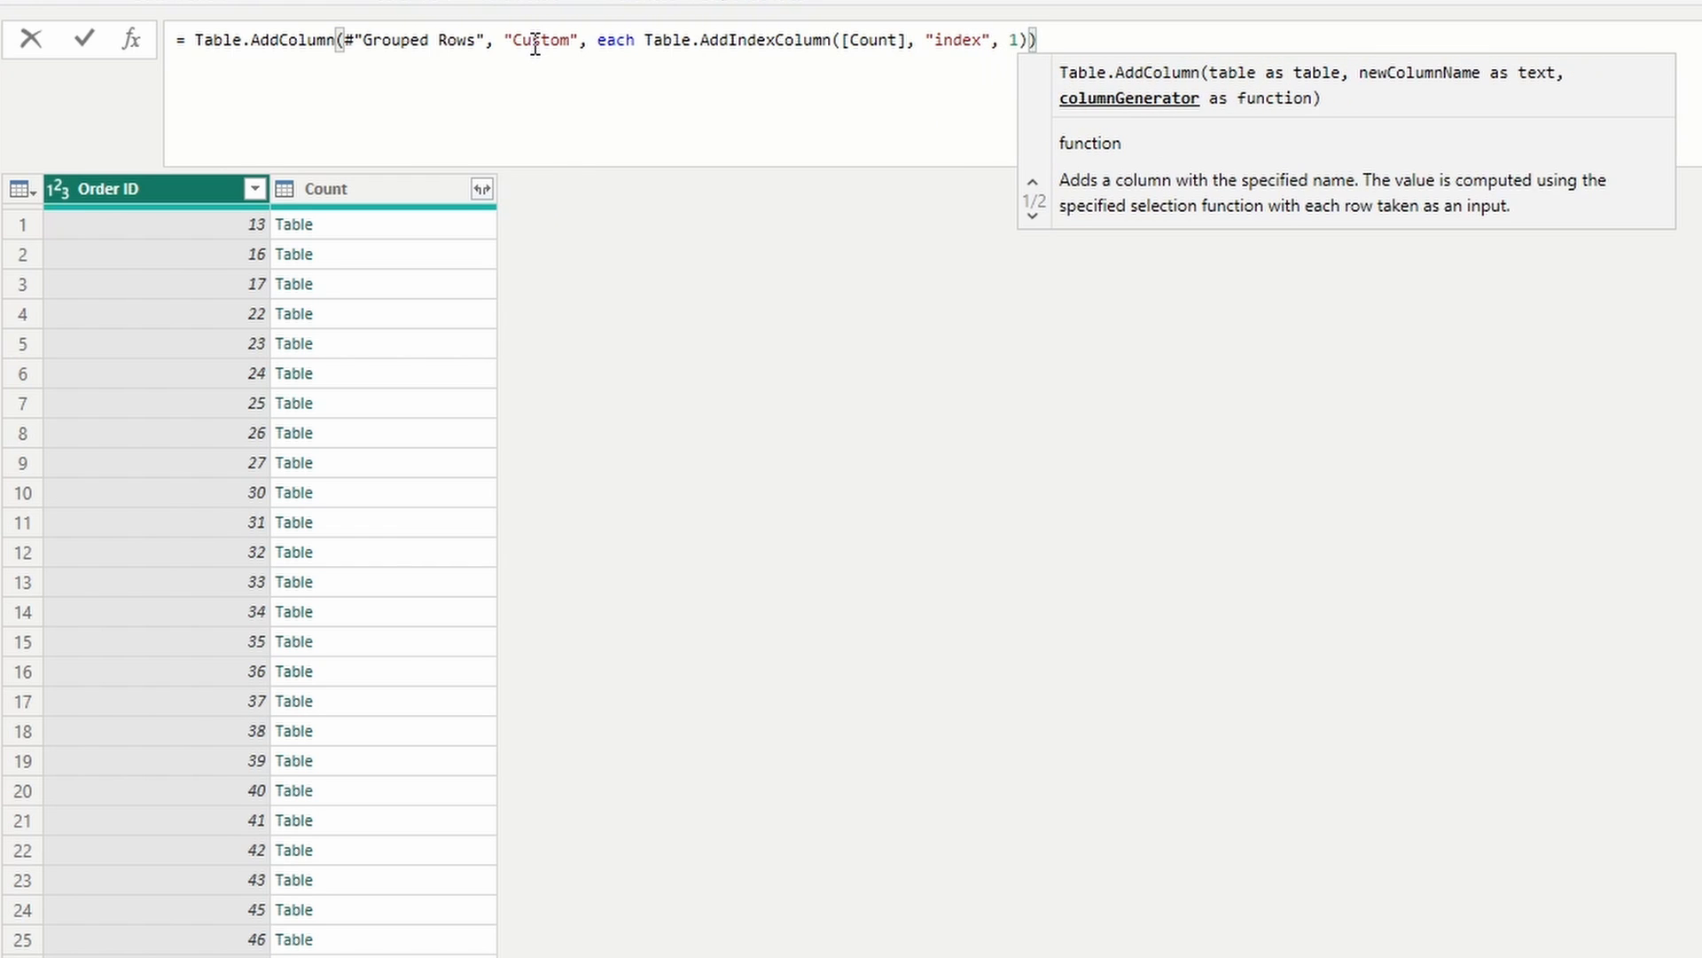
pyautogui.press('Return')
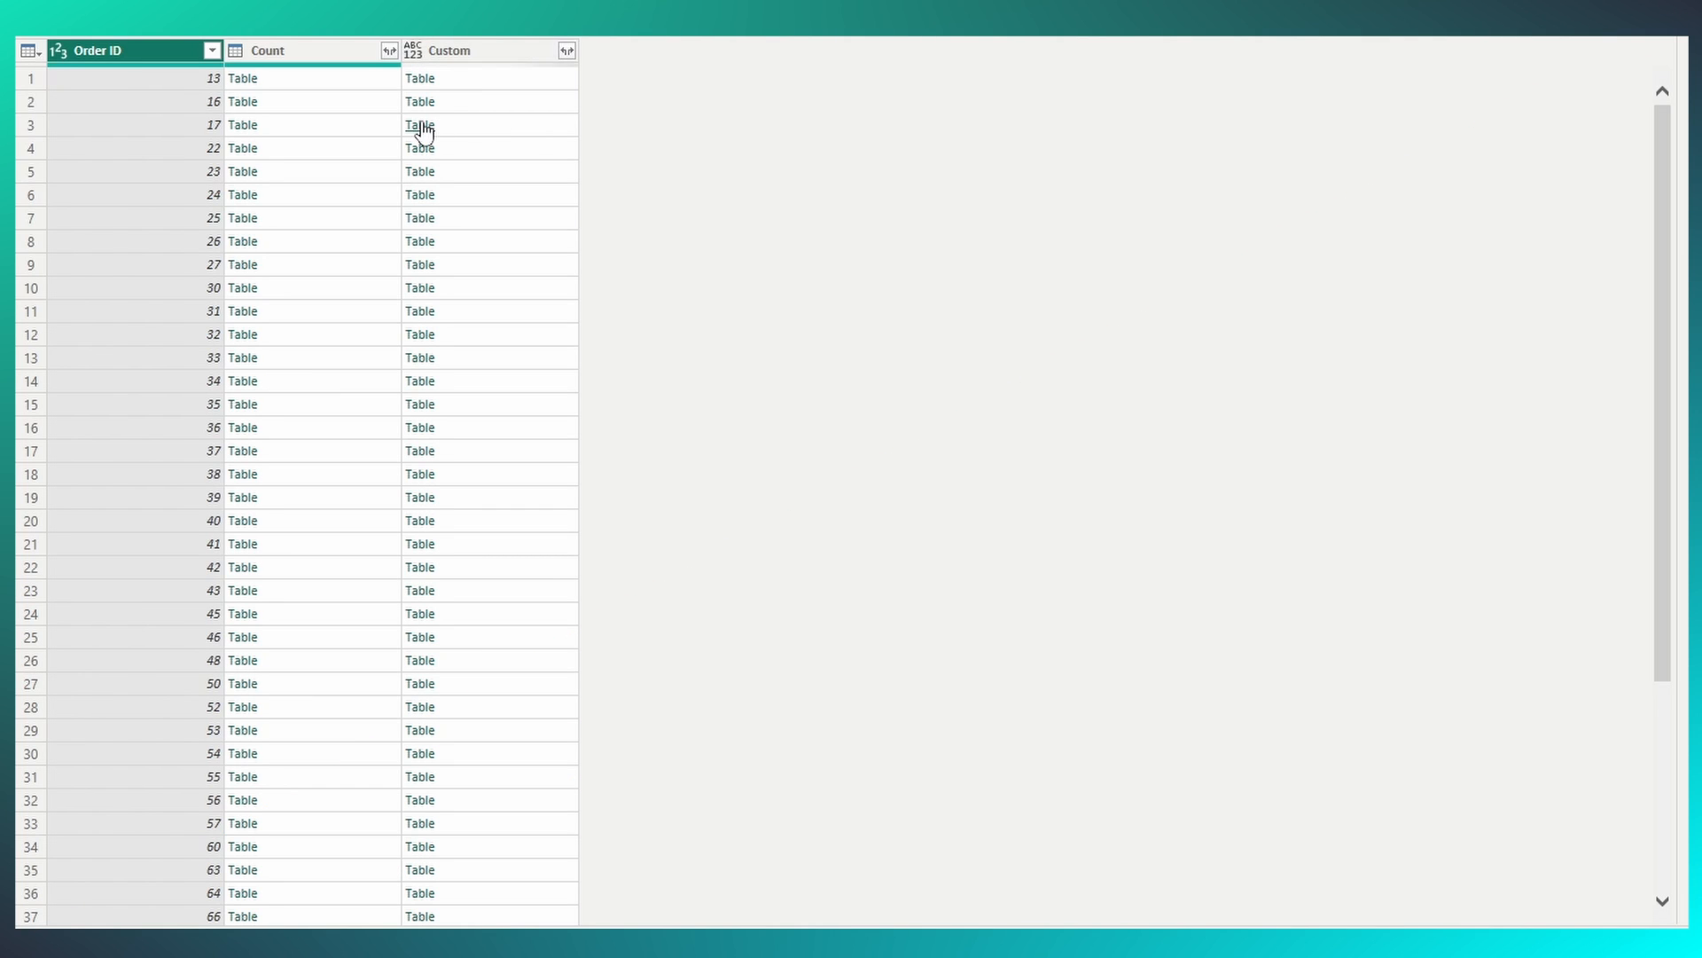
# Preview order 17's nested table in the Custom column to check its index values.
pyautogui.click(420, 122)
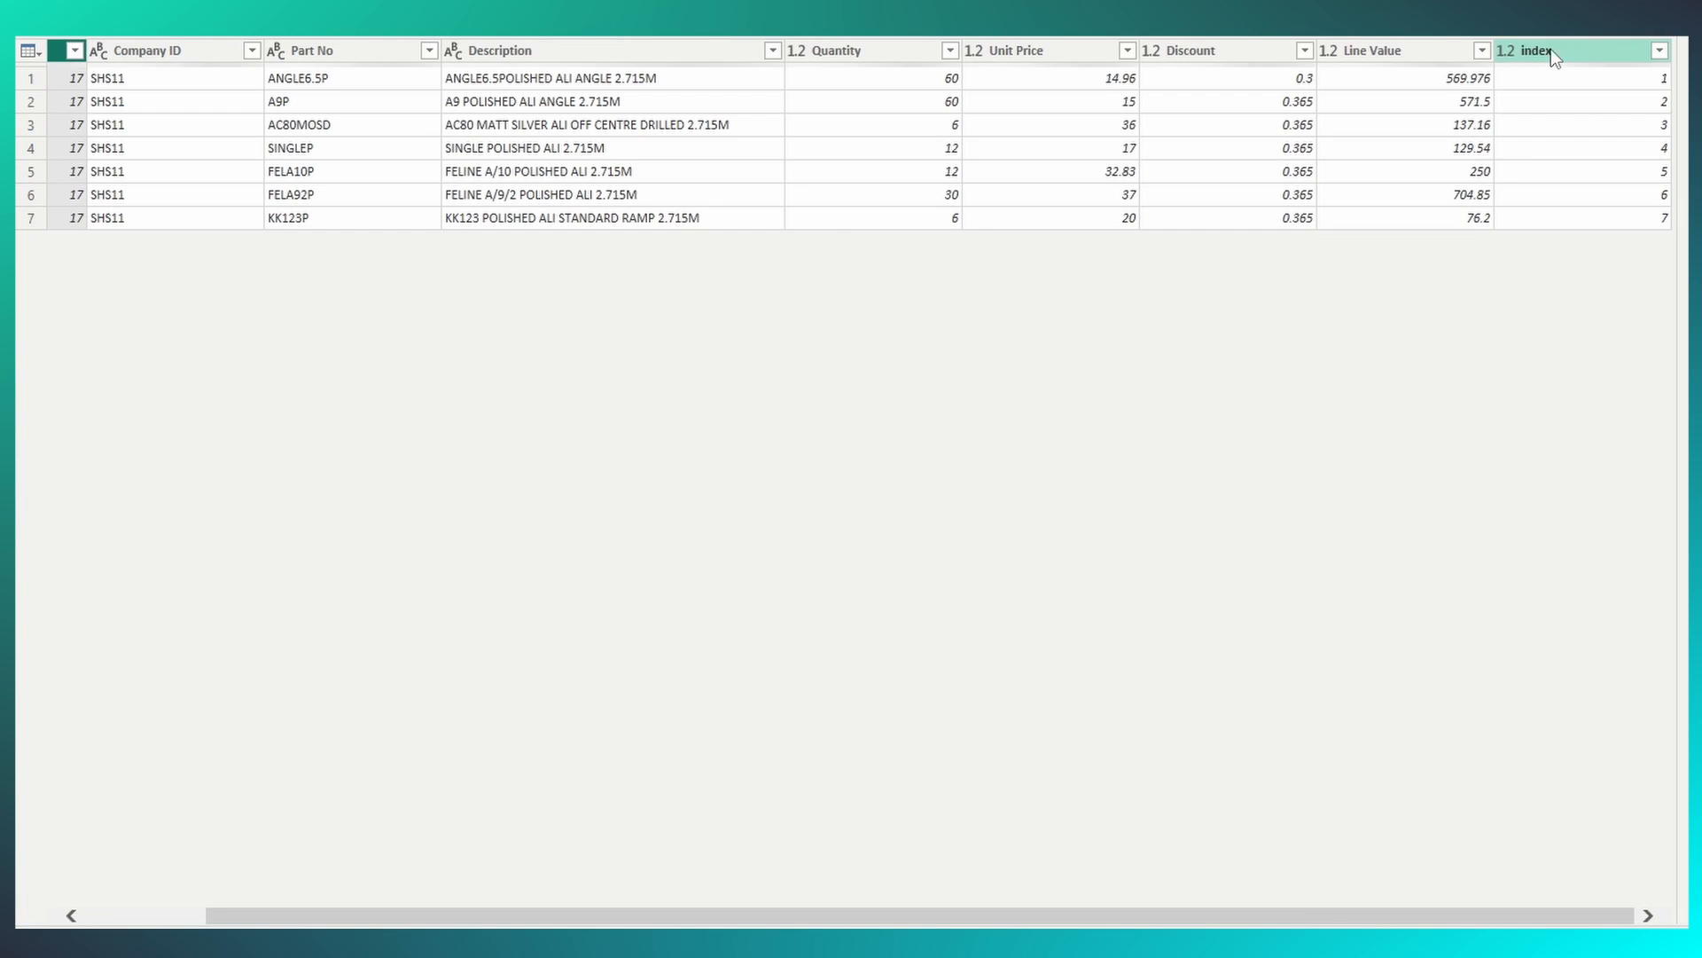
pyautogui.click(1551, 50)
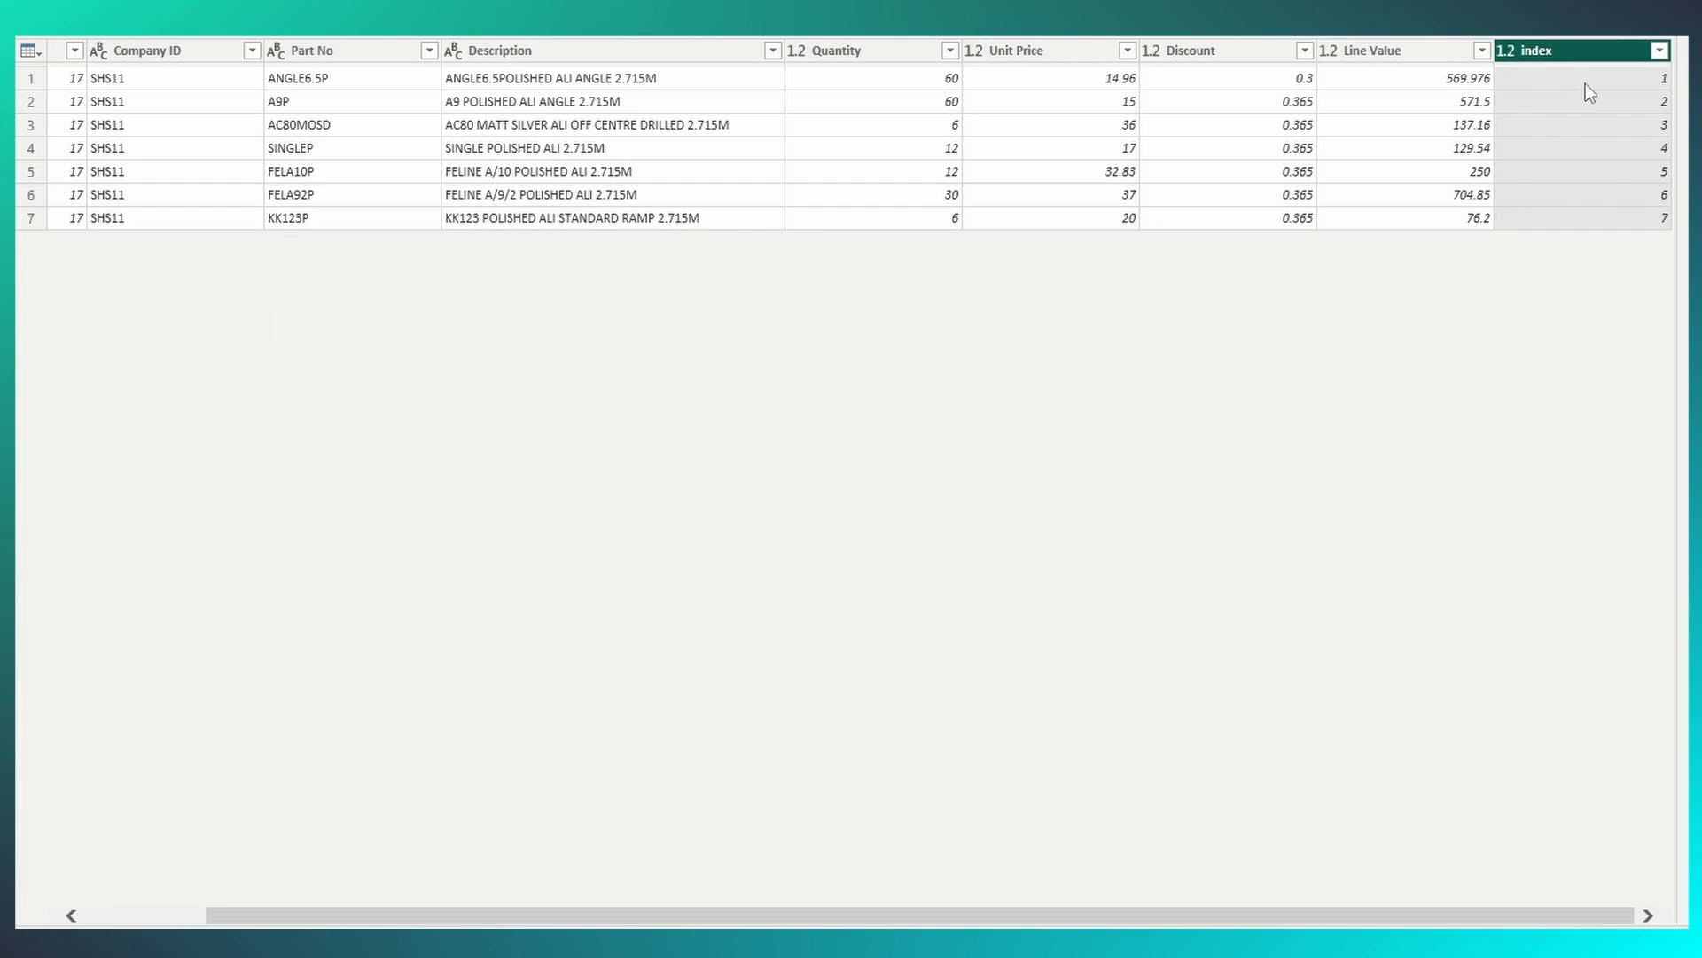
pyautogui.moveTo(1187, 915); pyautogui.dragTo(1038, 908)
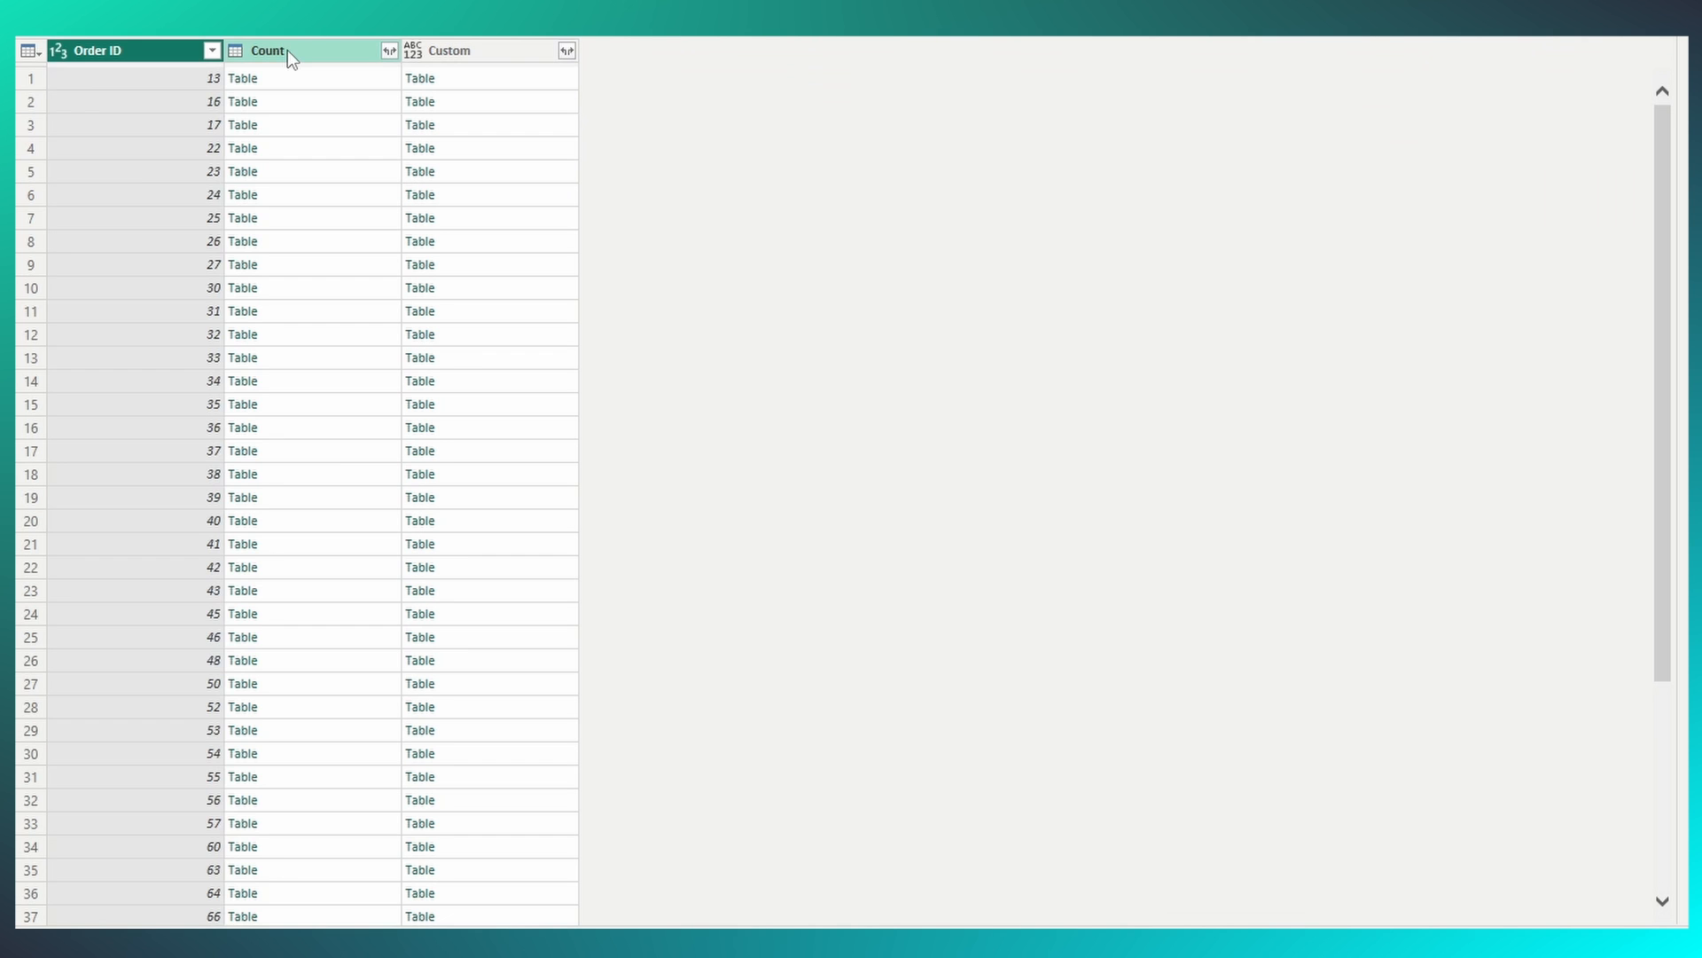
# Remove the Count column and expand all fields of the Custom column without the original column name as prefix.
pyautogui.click(287, 50)
pyautogui.rightClick(287, 49)
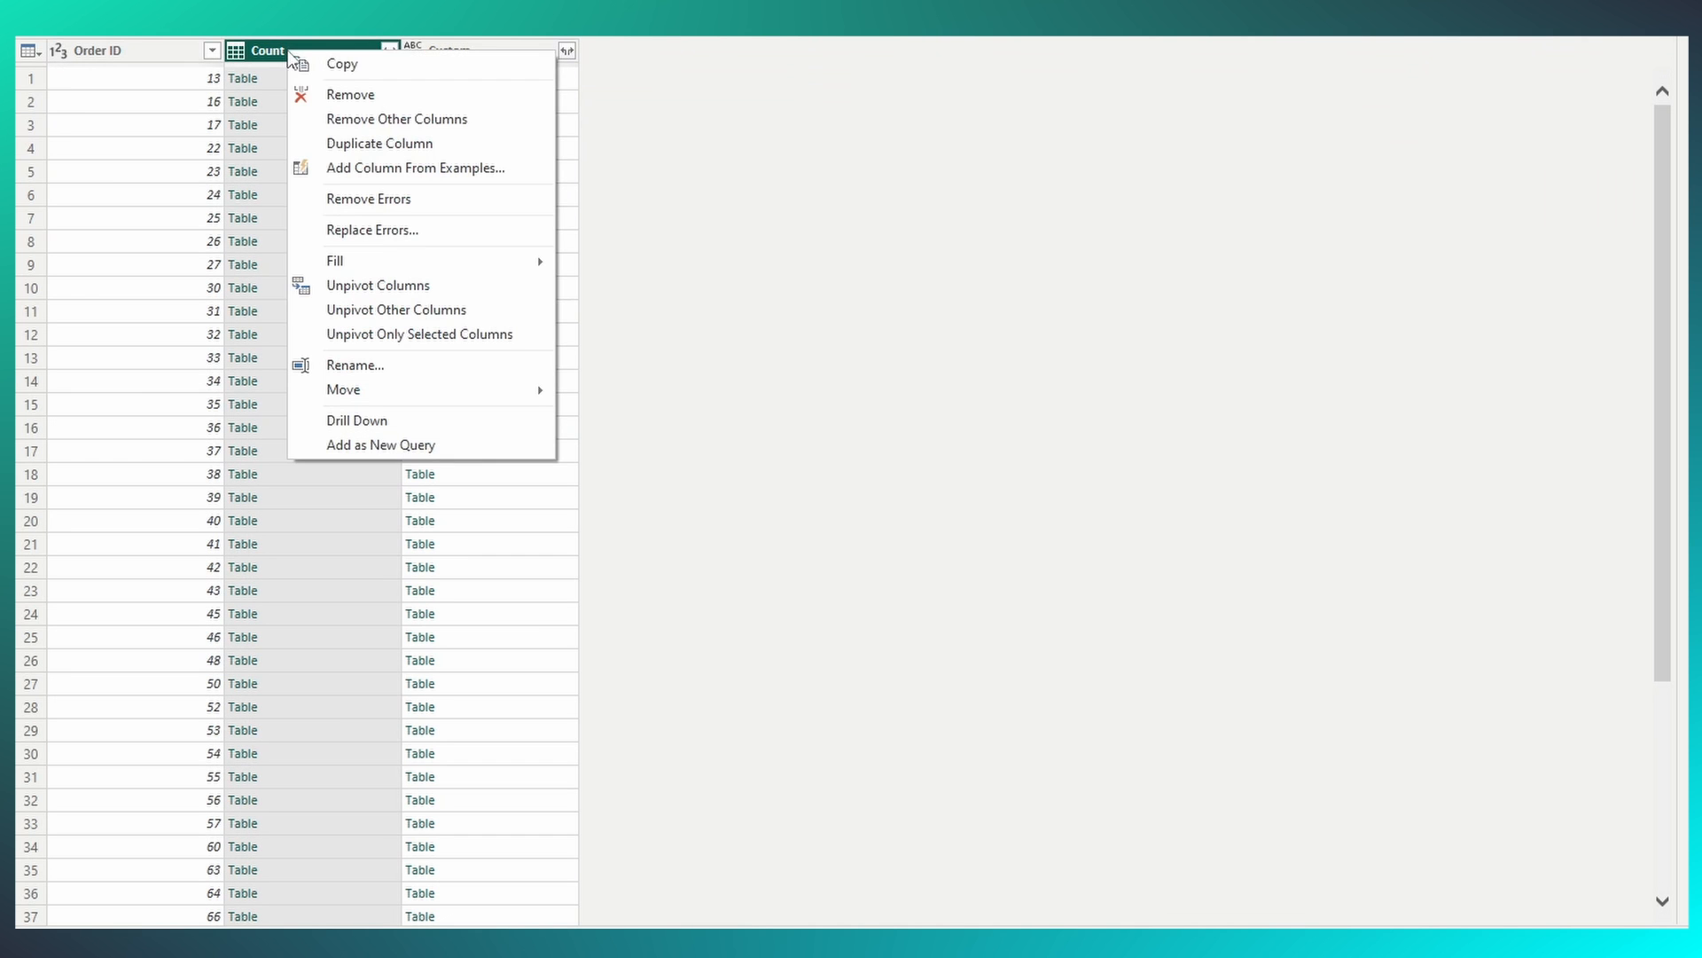
pyautogui.click(363, 94)
pyautogui.click(390, 51)
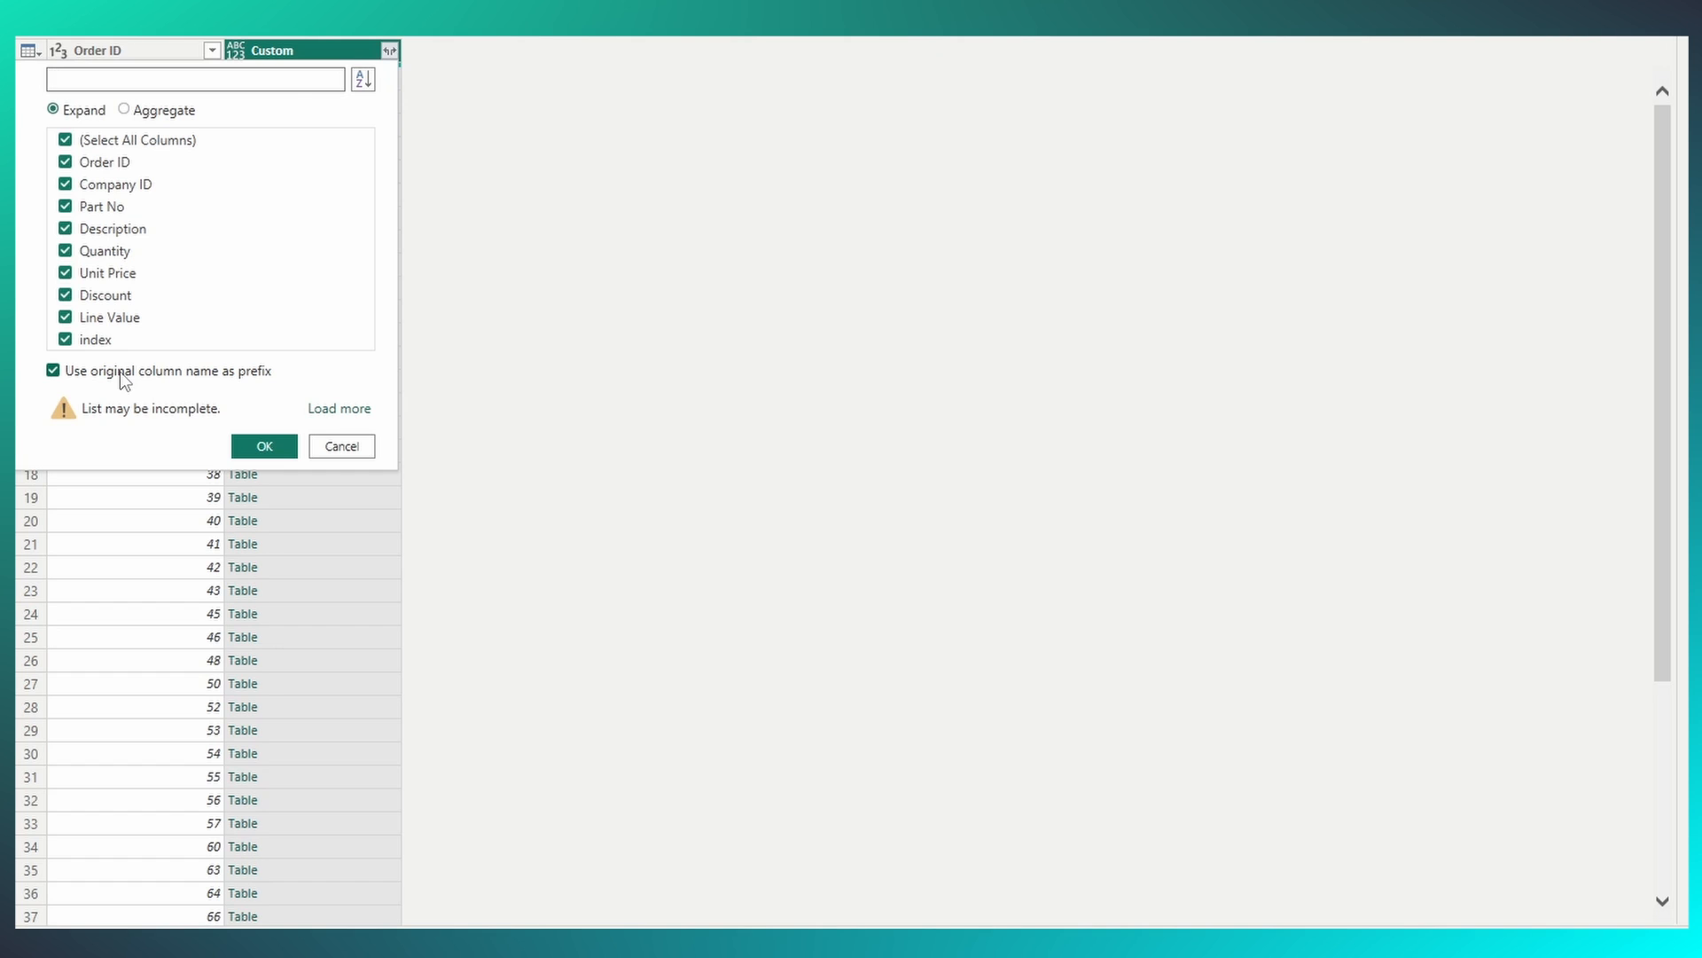
pyautogui.click(124, 377)
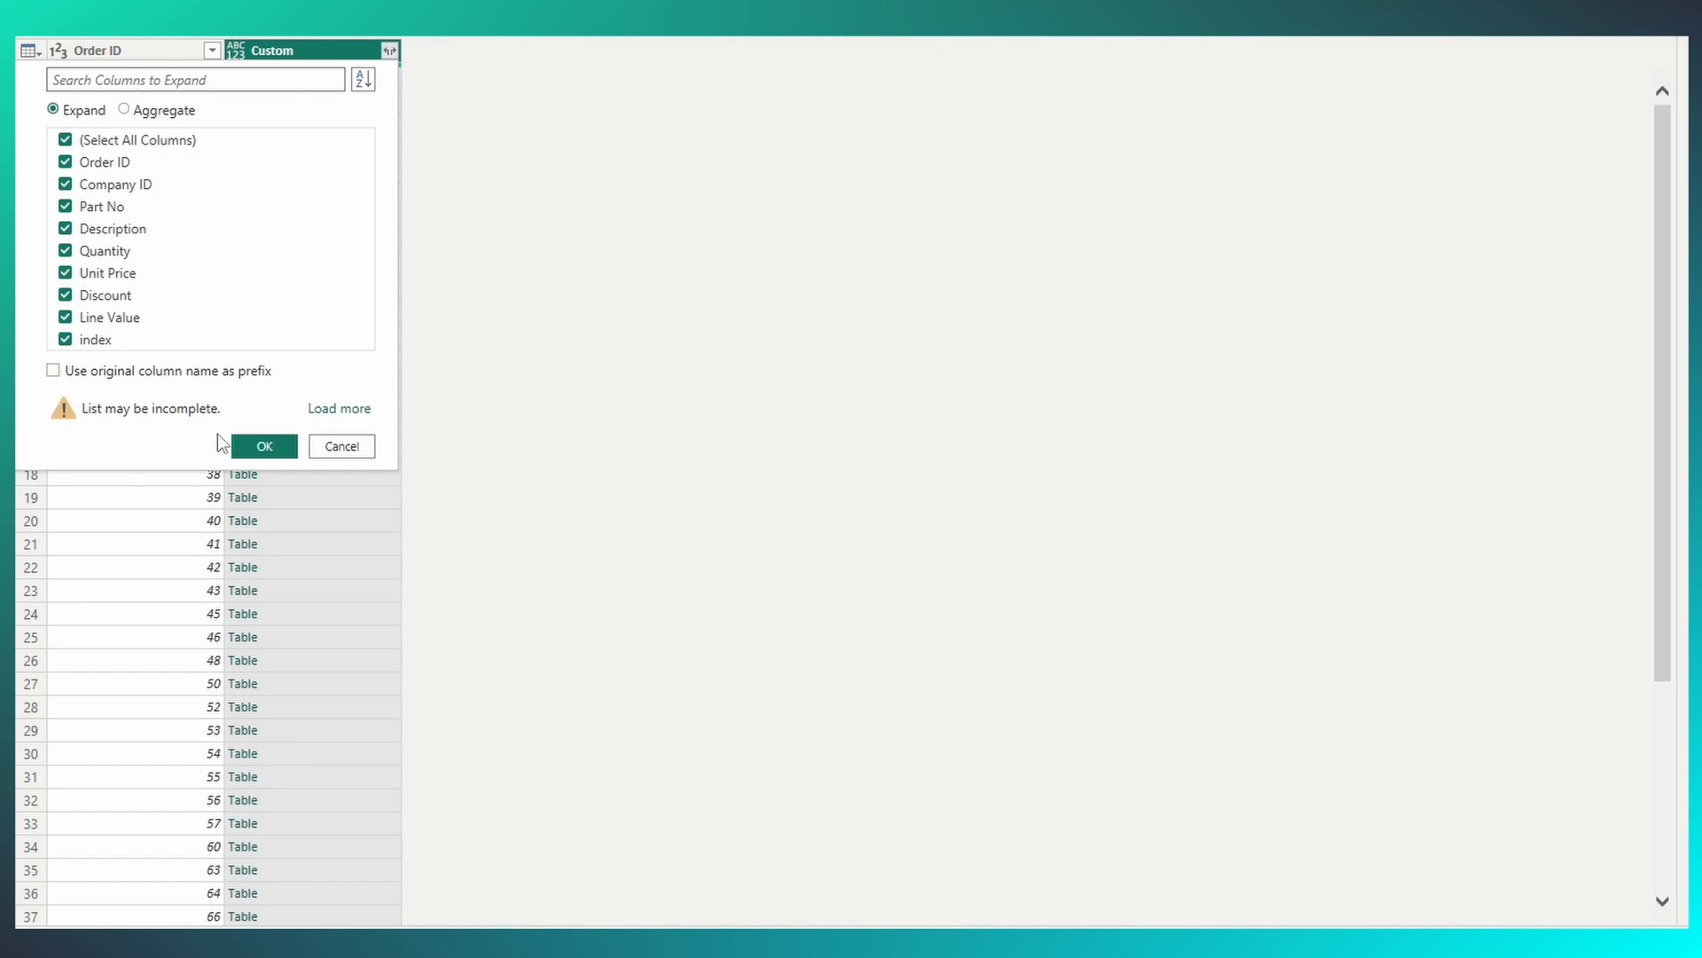
pyautogui.click(265, 447)
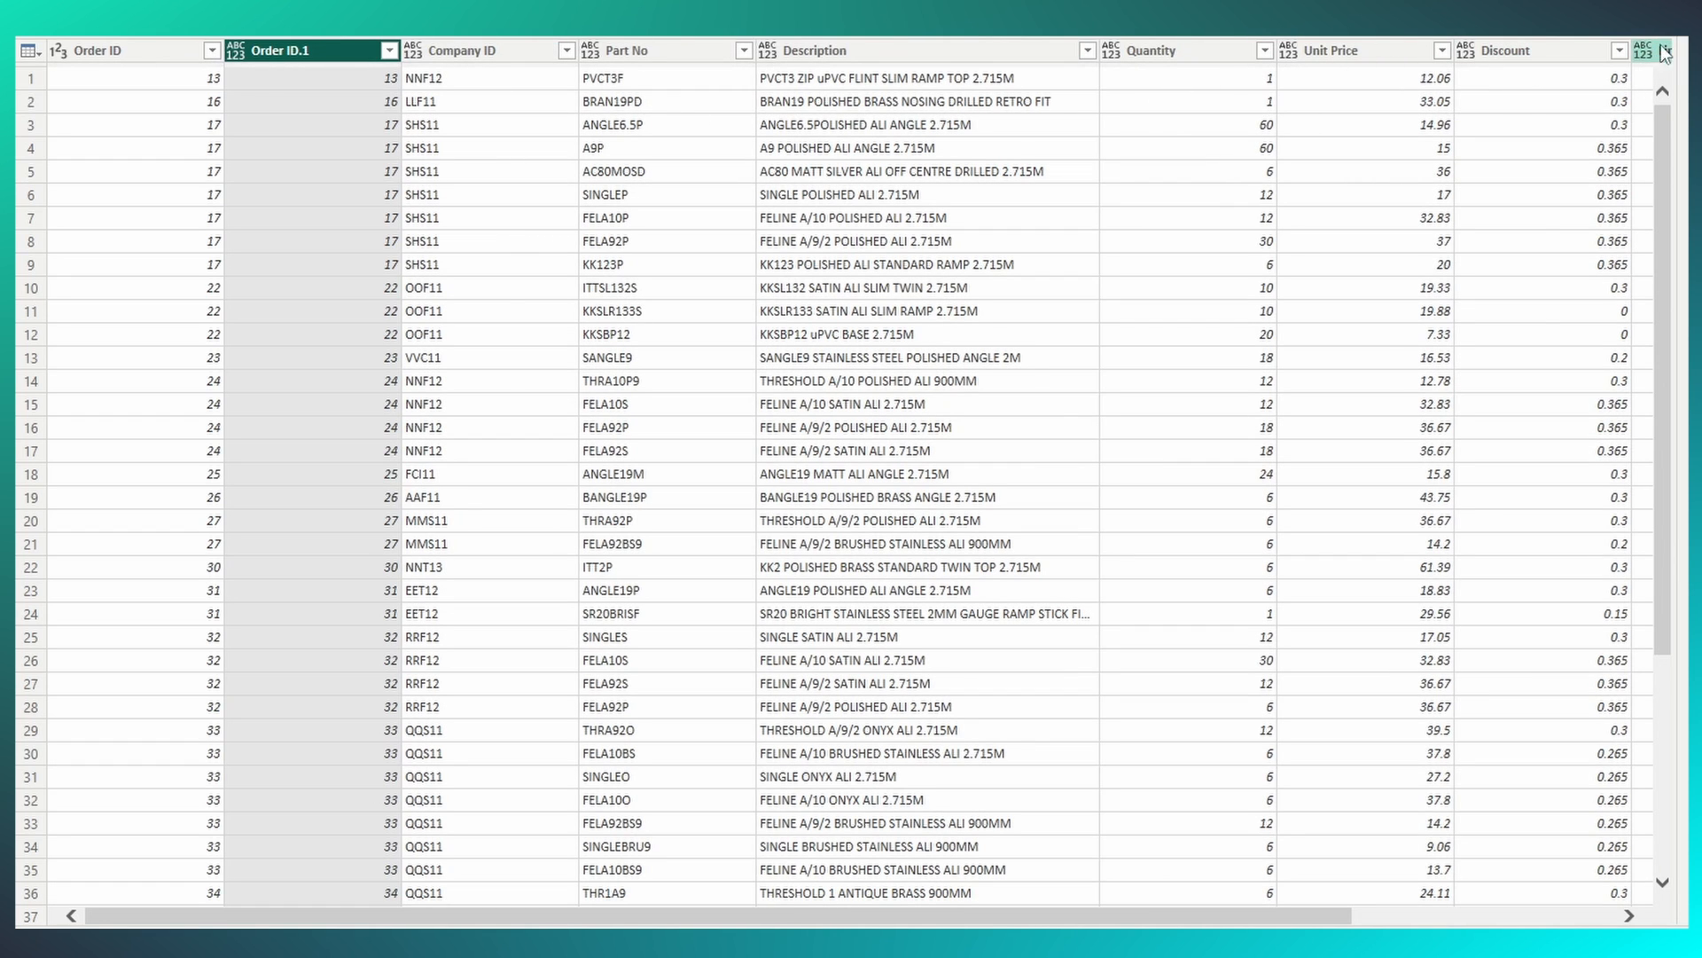
# Merge the Order ID.1 and index columns with the custom separator "-" into a new column named Line ID.
pyautogui.click(1665, 51)
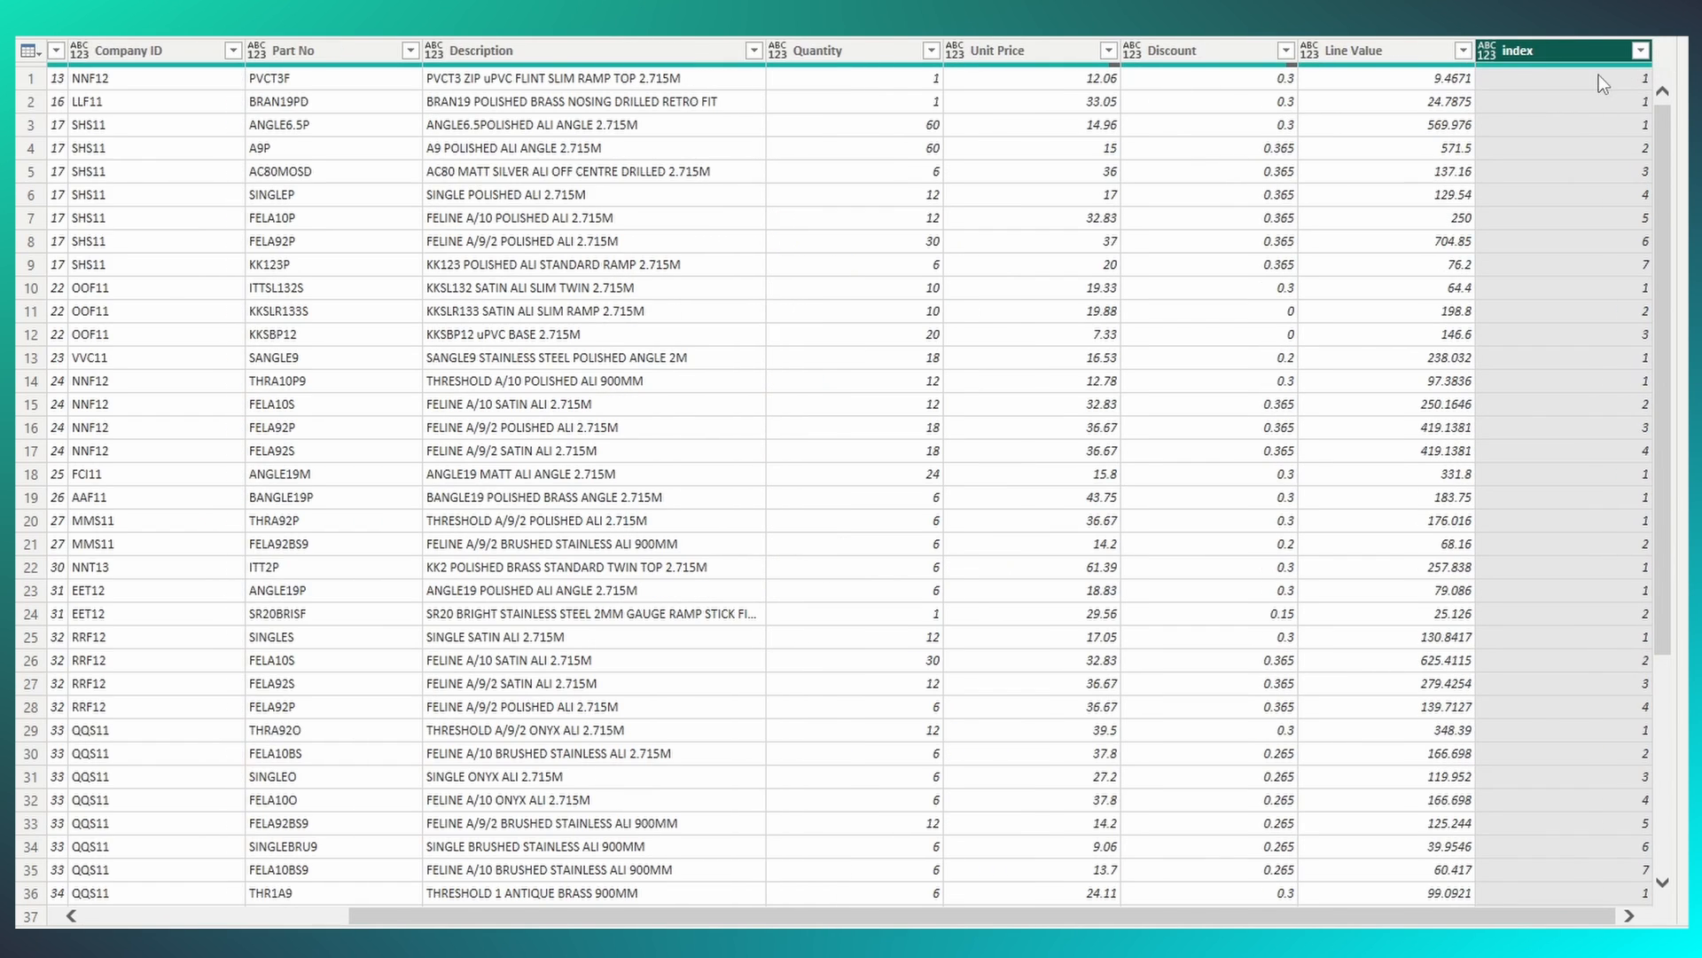
pyautogui.moveTo(1014, 919); pyautogui.dragTo(1191, 920)
pyautogui.click(297, 51)
pyautogui.click(1567, 44)
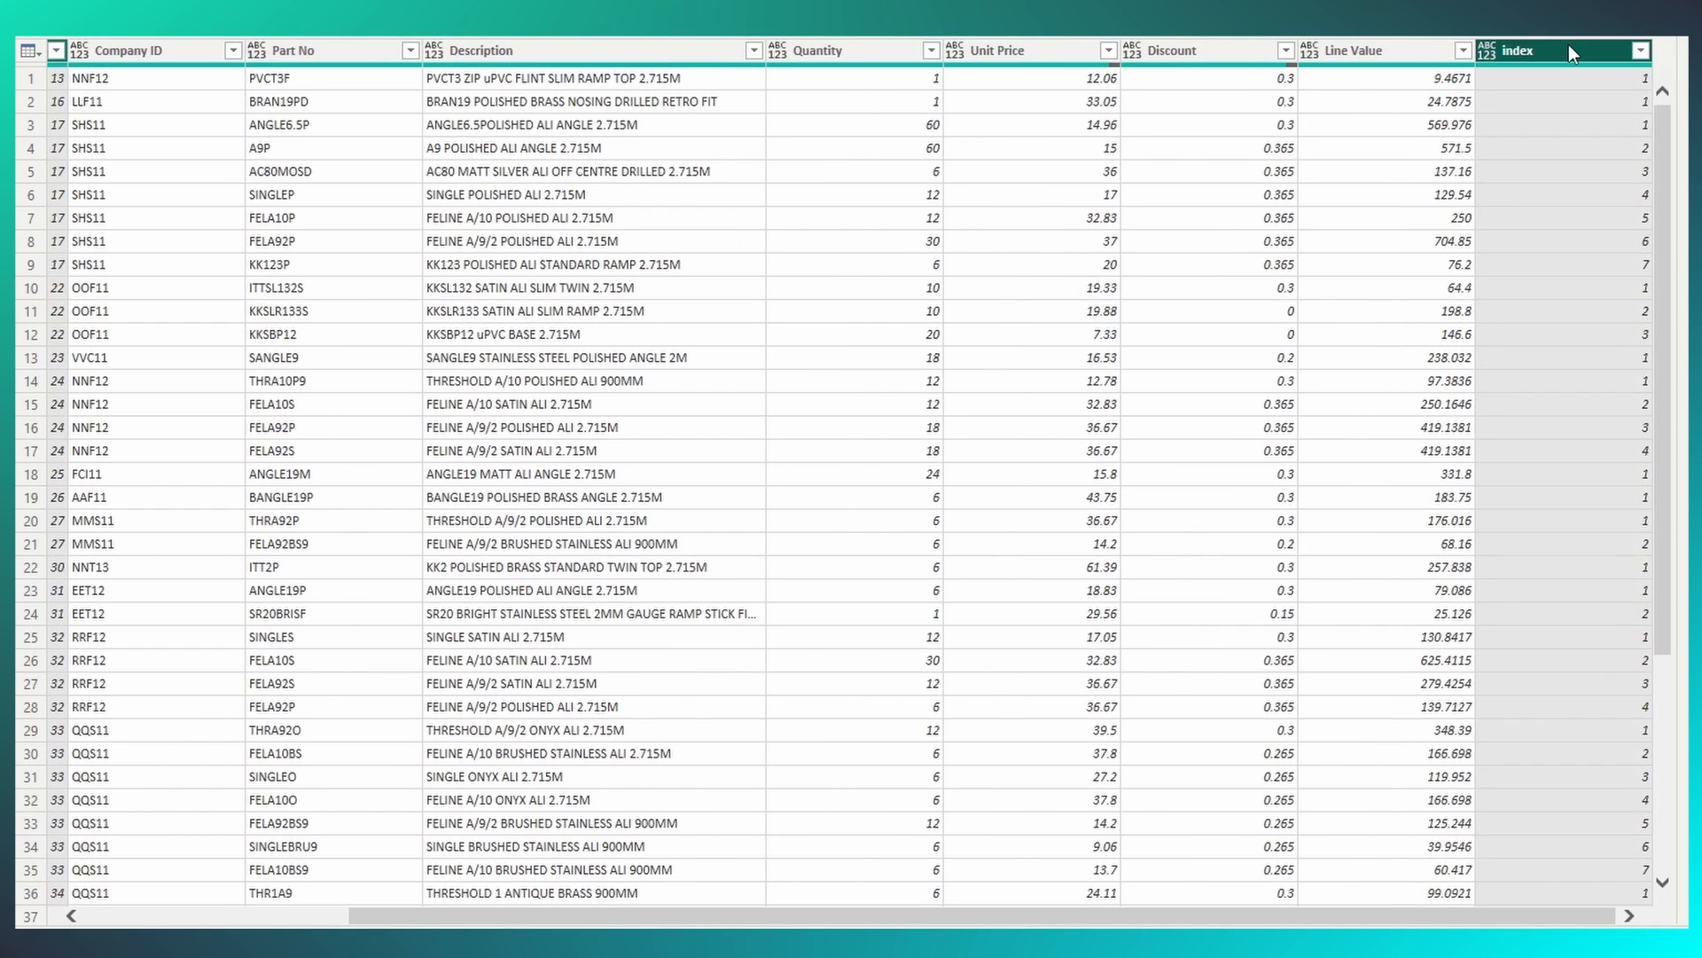
pyautogui.rightClick(1568, 44)
pyautogui.click(1646, 328)
pyautogui.click(794, 331)
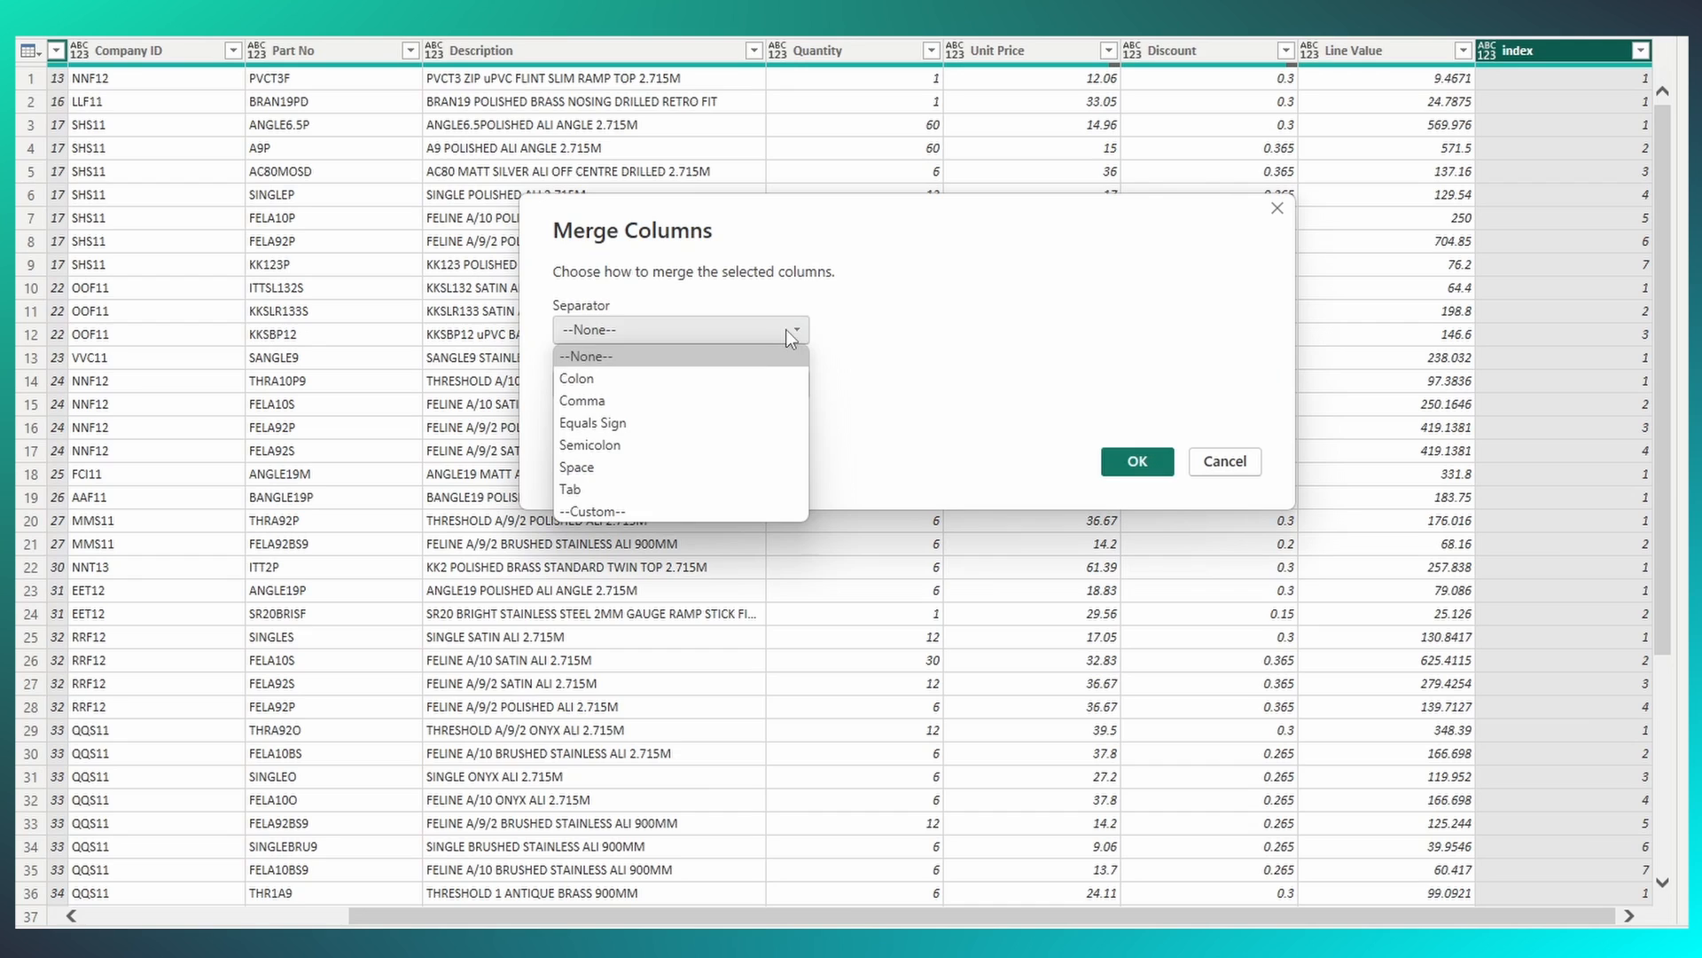
pyautogui.click(657, 503)
pyautogui.click(607, 369)
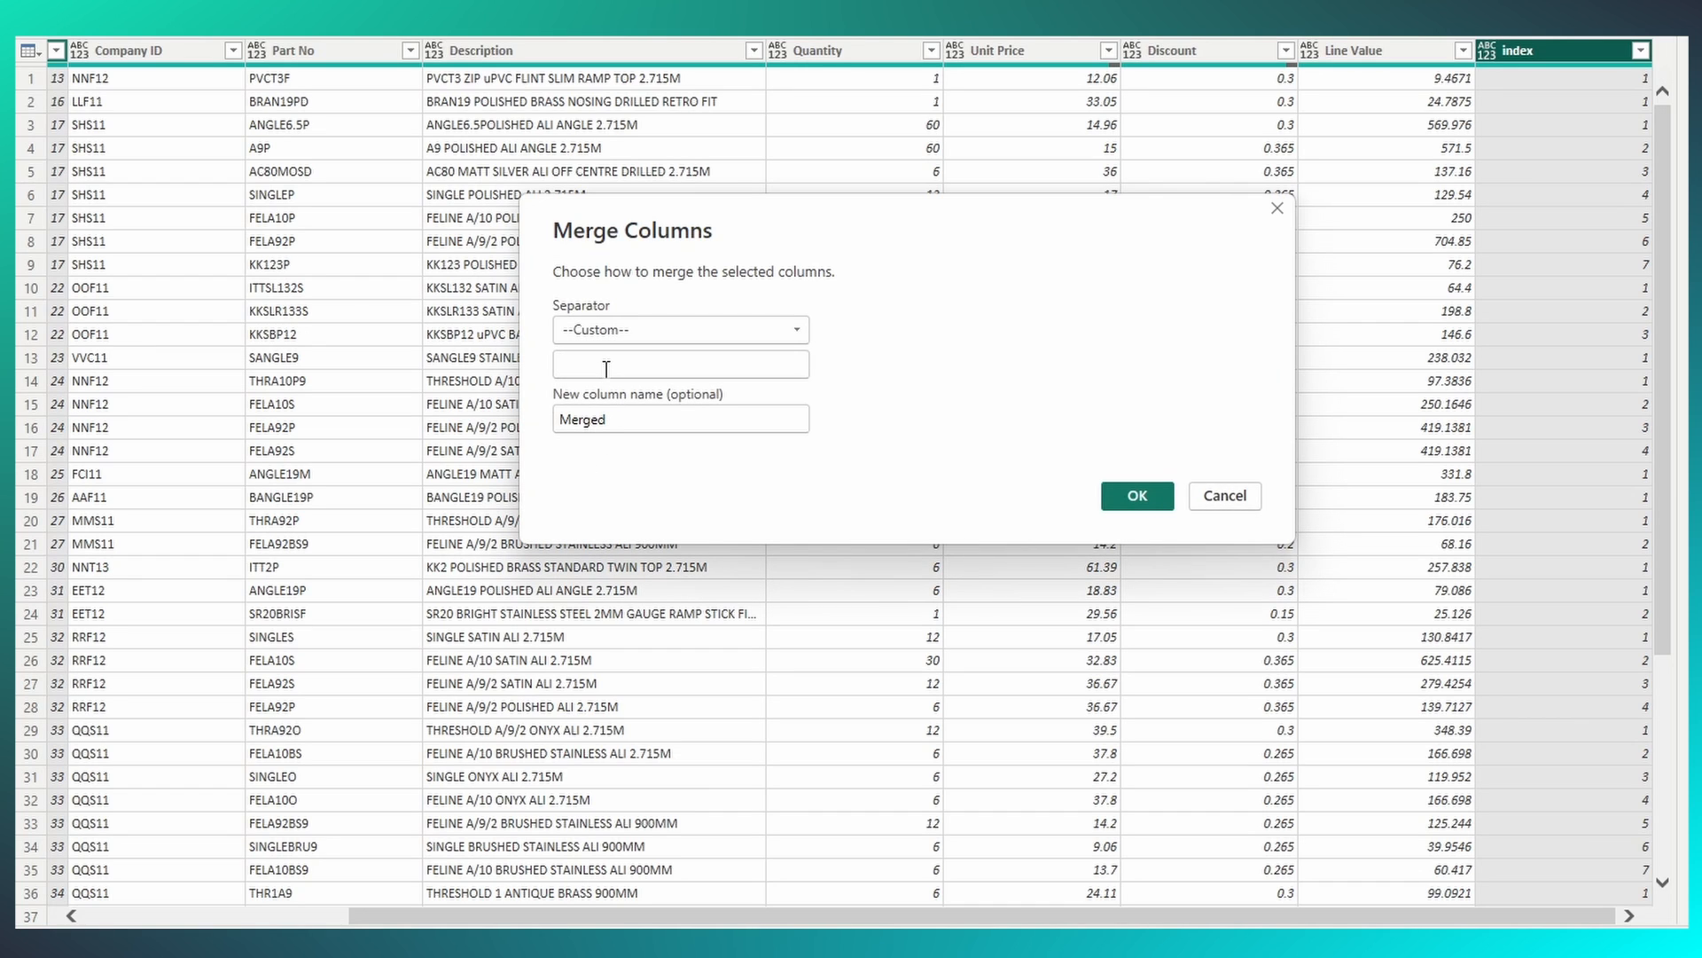
pyautogui.write('-')
pyautogui.press('Tab')
pyautogui.write('Li')
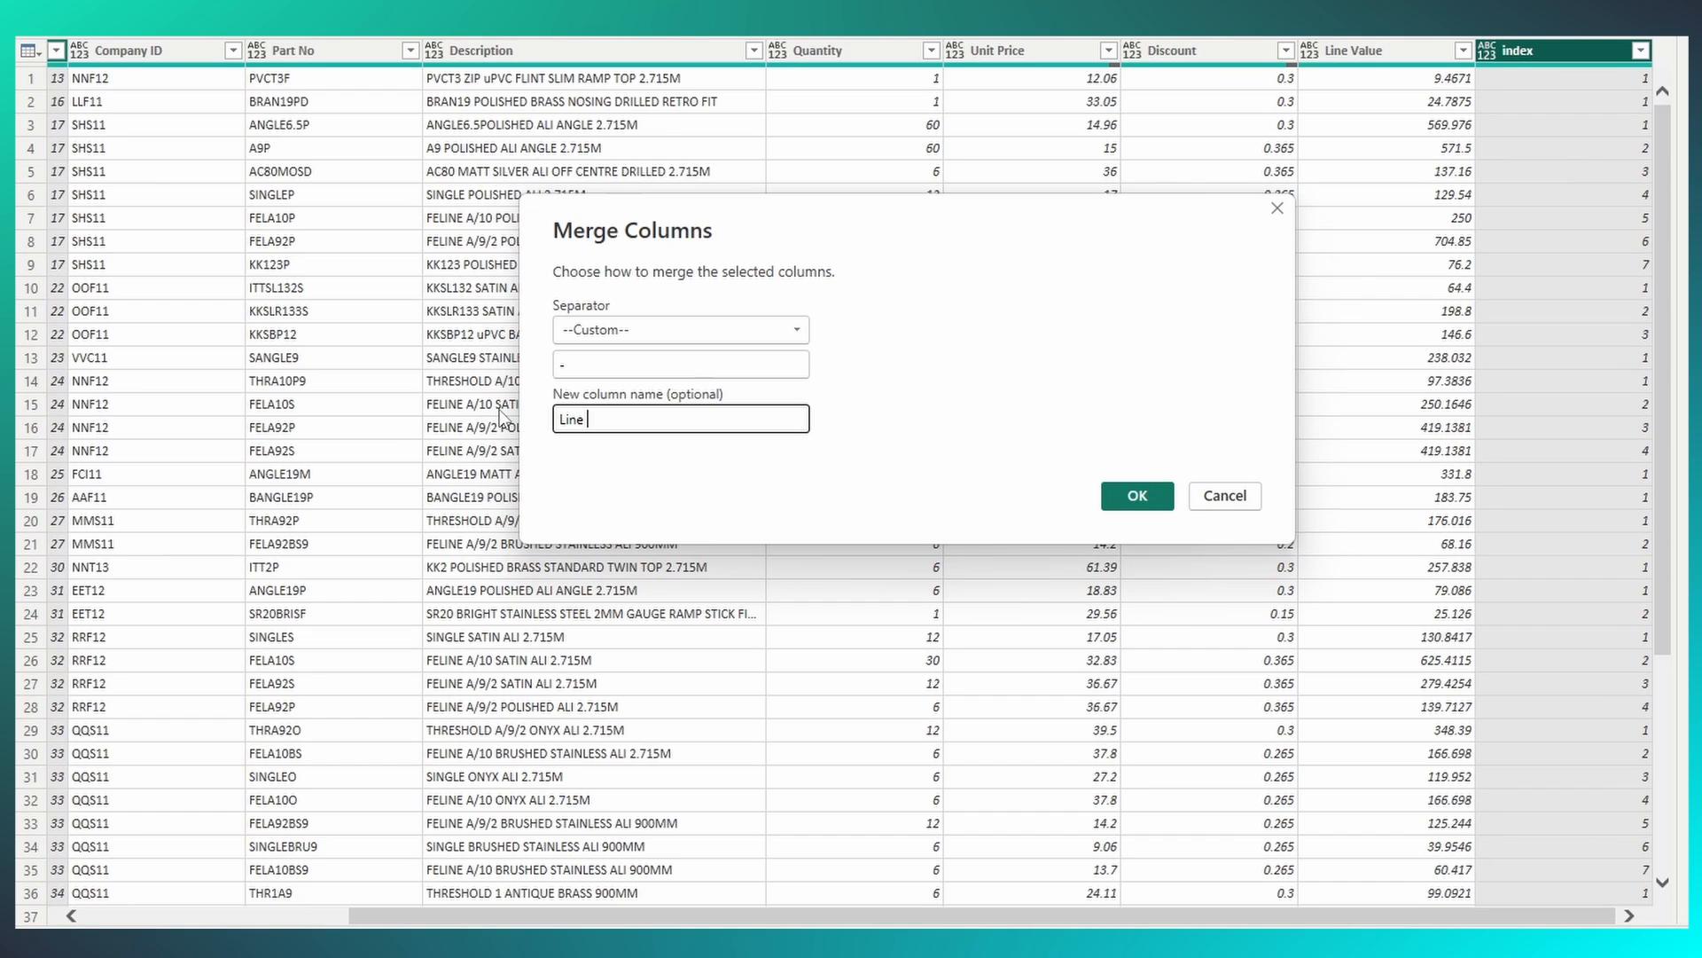
pyautogui.write('ne ID')
pyautogui.press('Return')
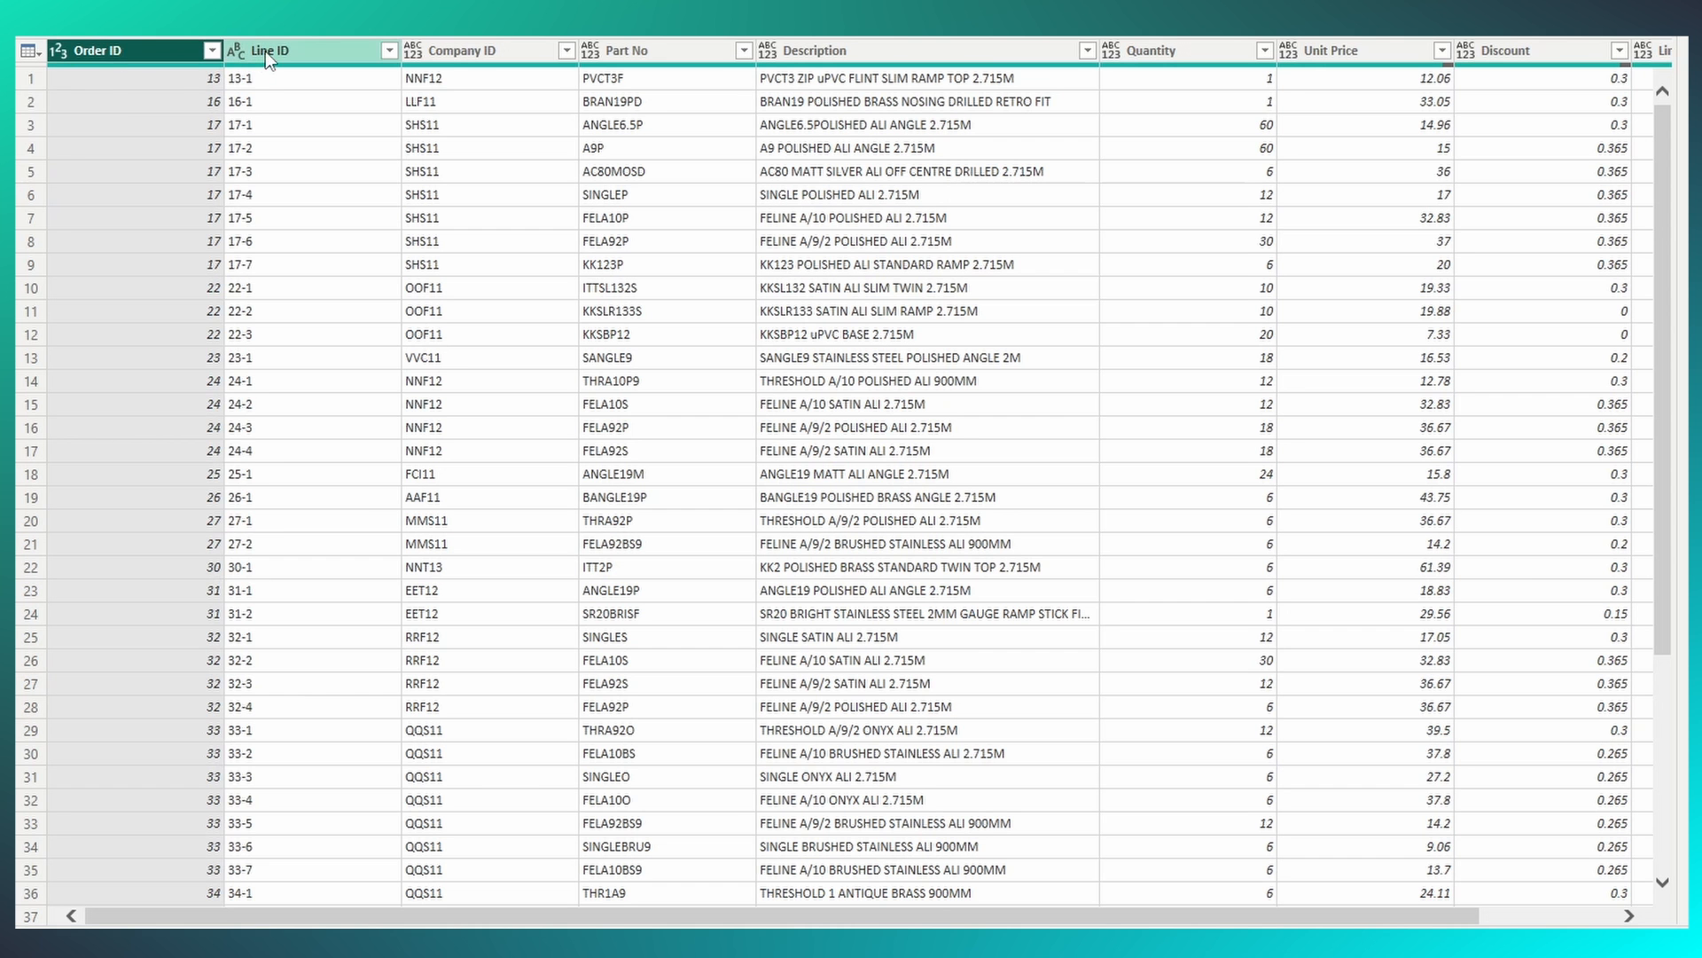
# Check the Line ID values in rows 10 to 14, and close the query editor applying the changes.
pyautogui.click(264, 52)
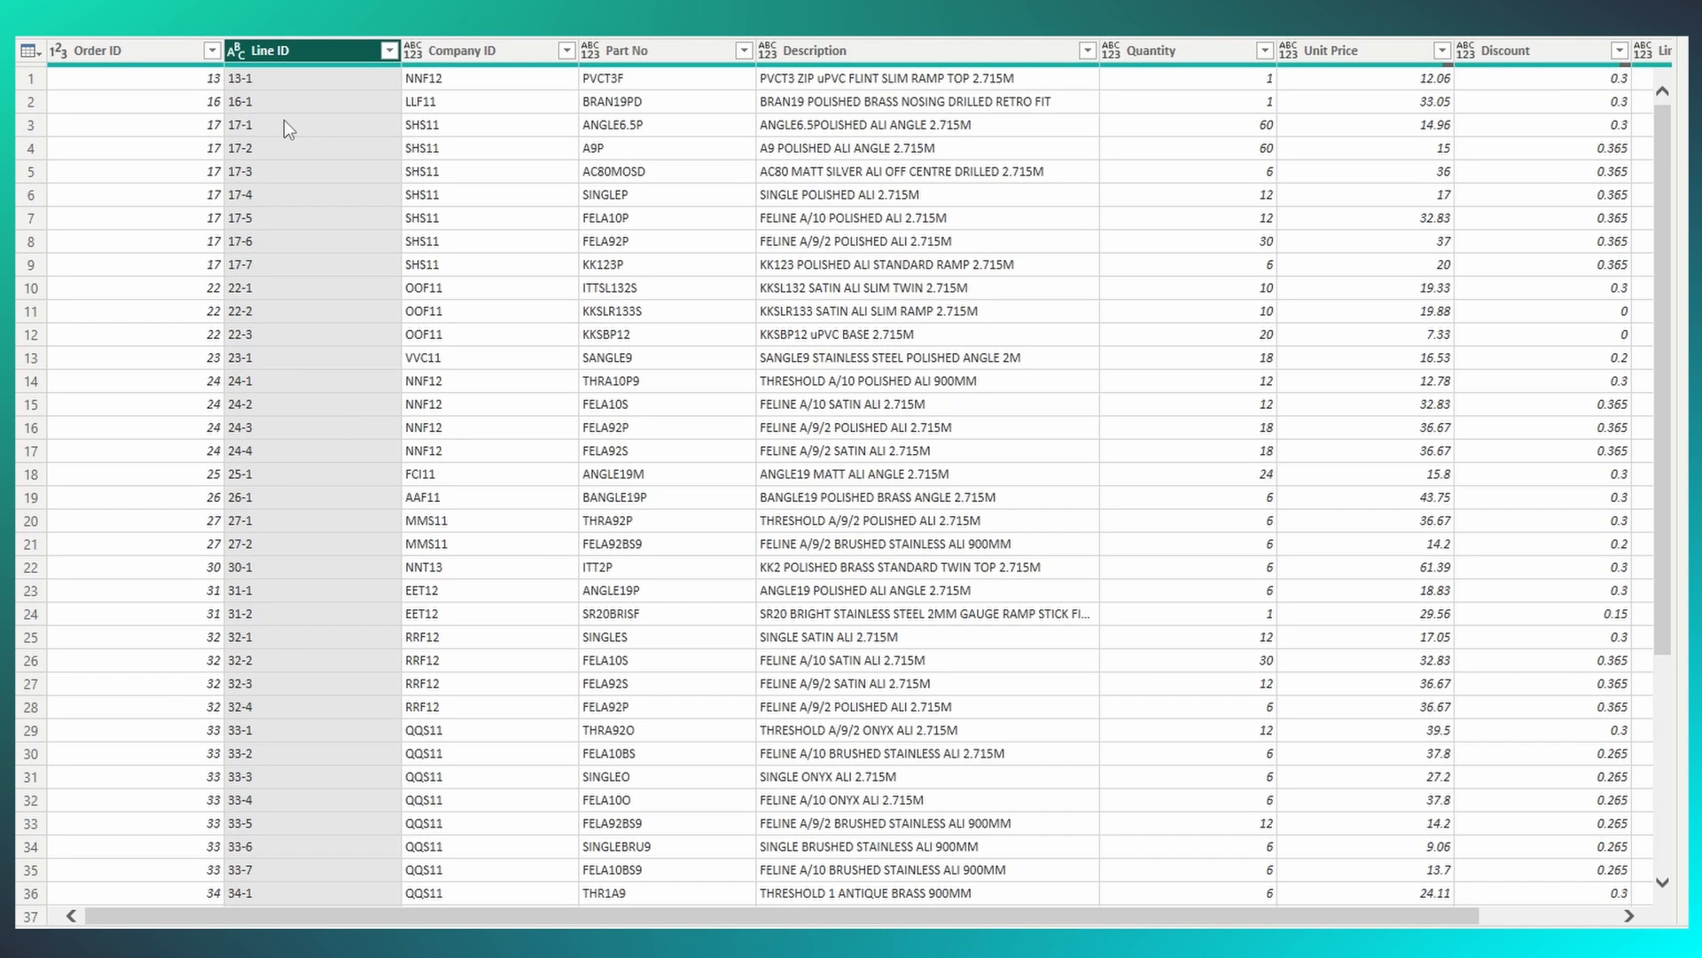
pyautogui.click(288, 296)
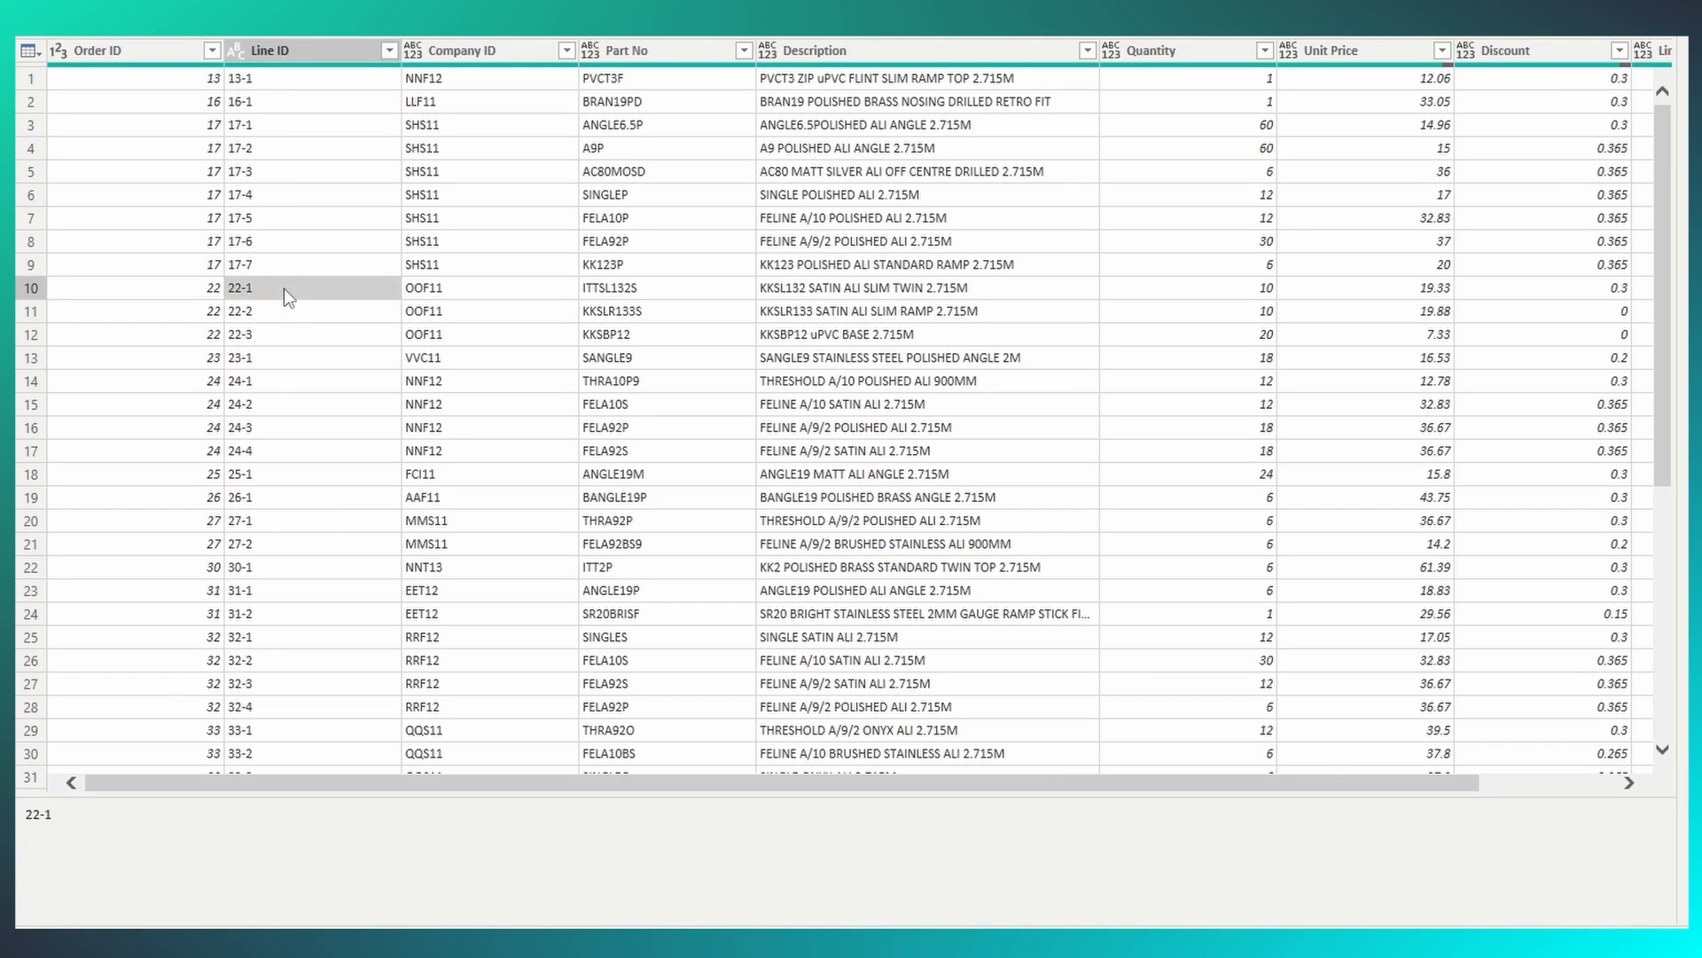
pyautogui.click(302, 341)
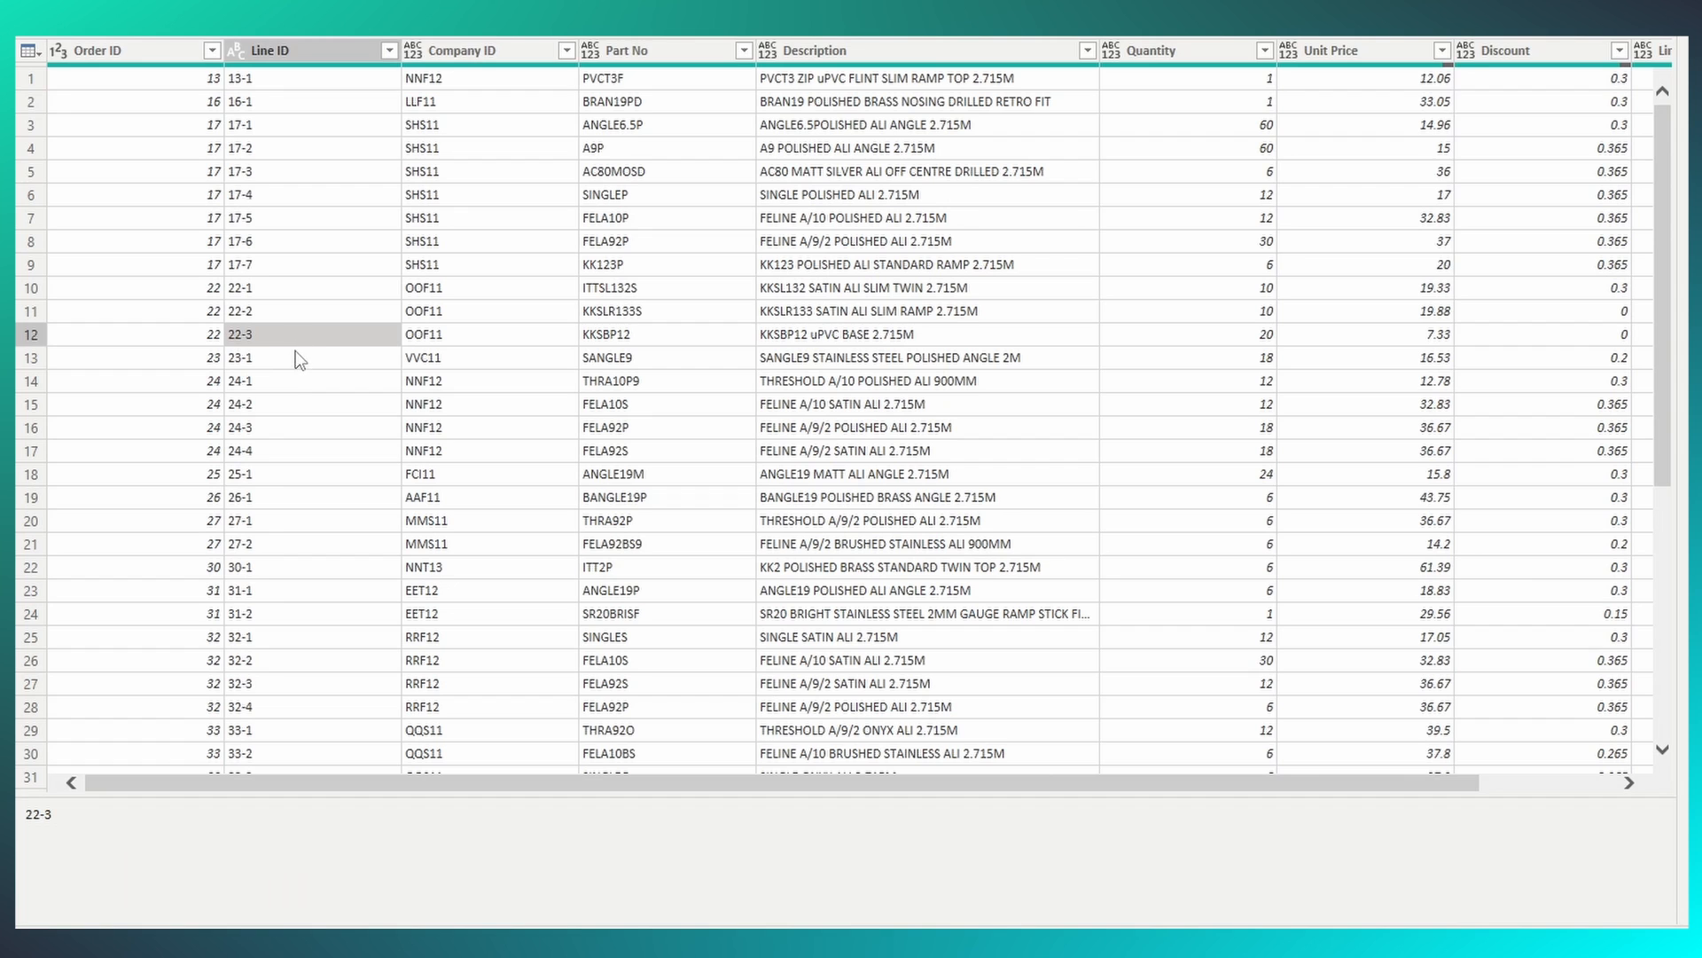
pyautogui.click(296, 371)
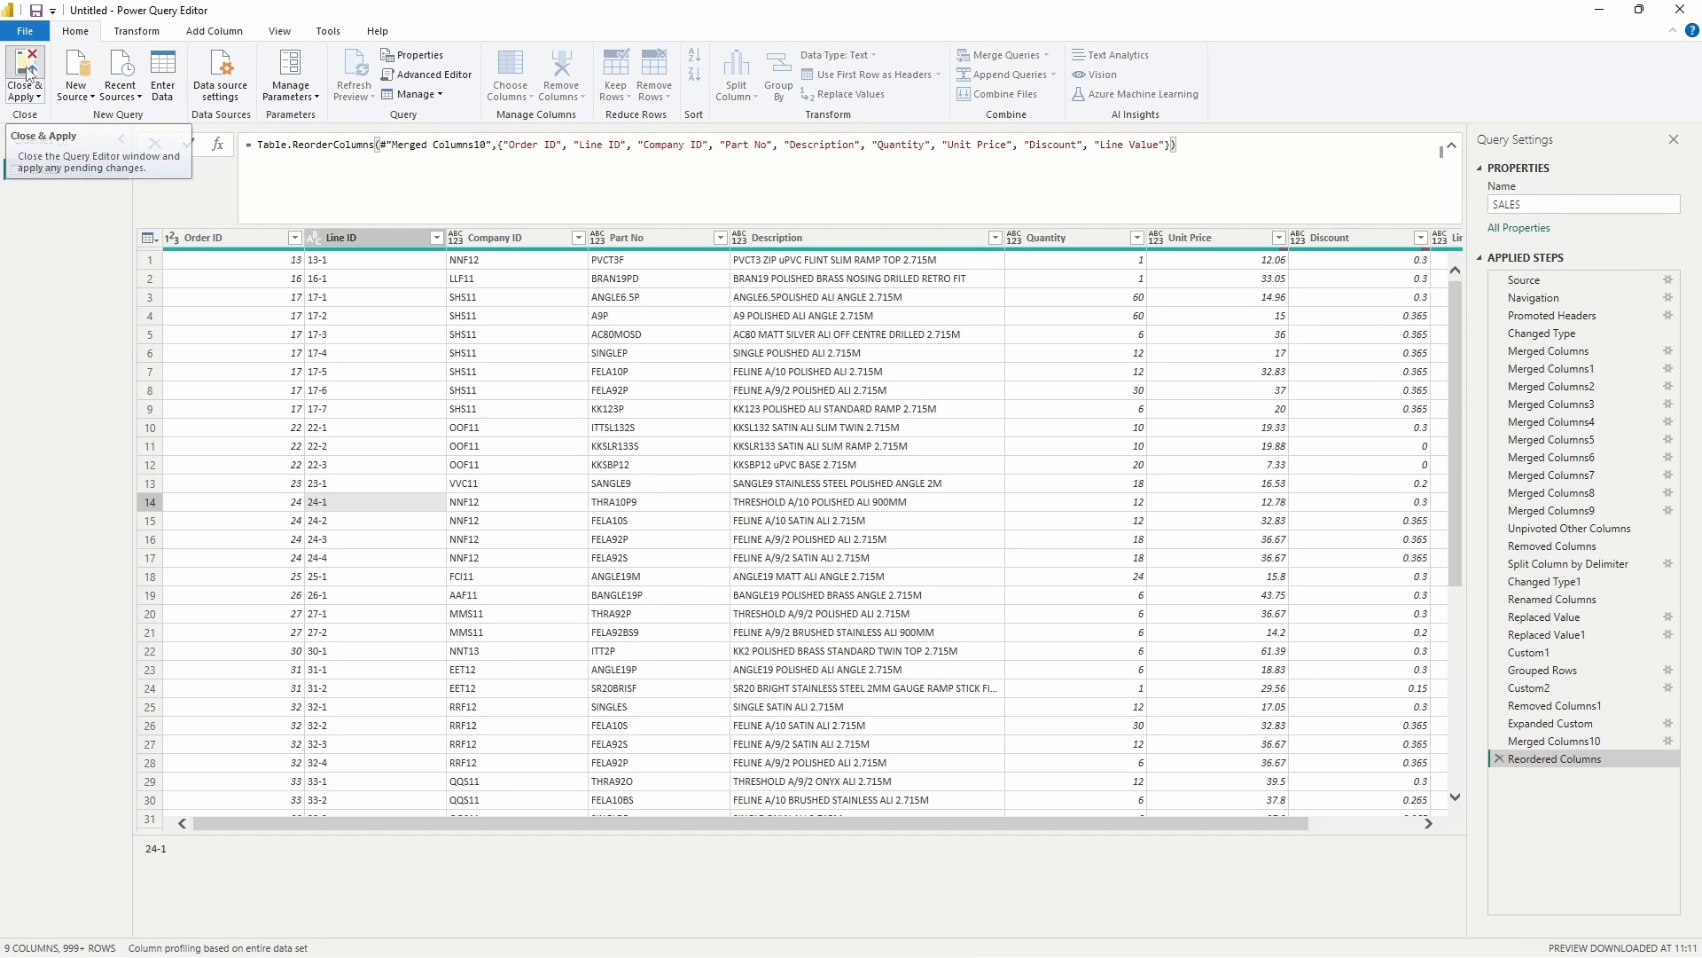
pyautogui.click(30, 73)
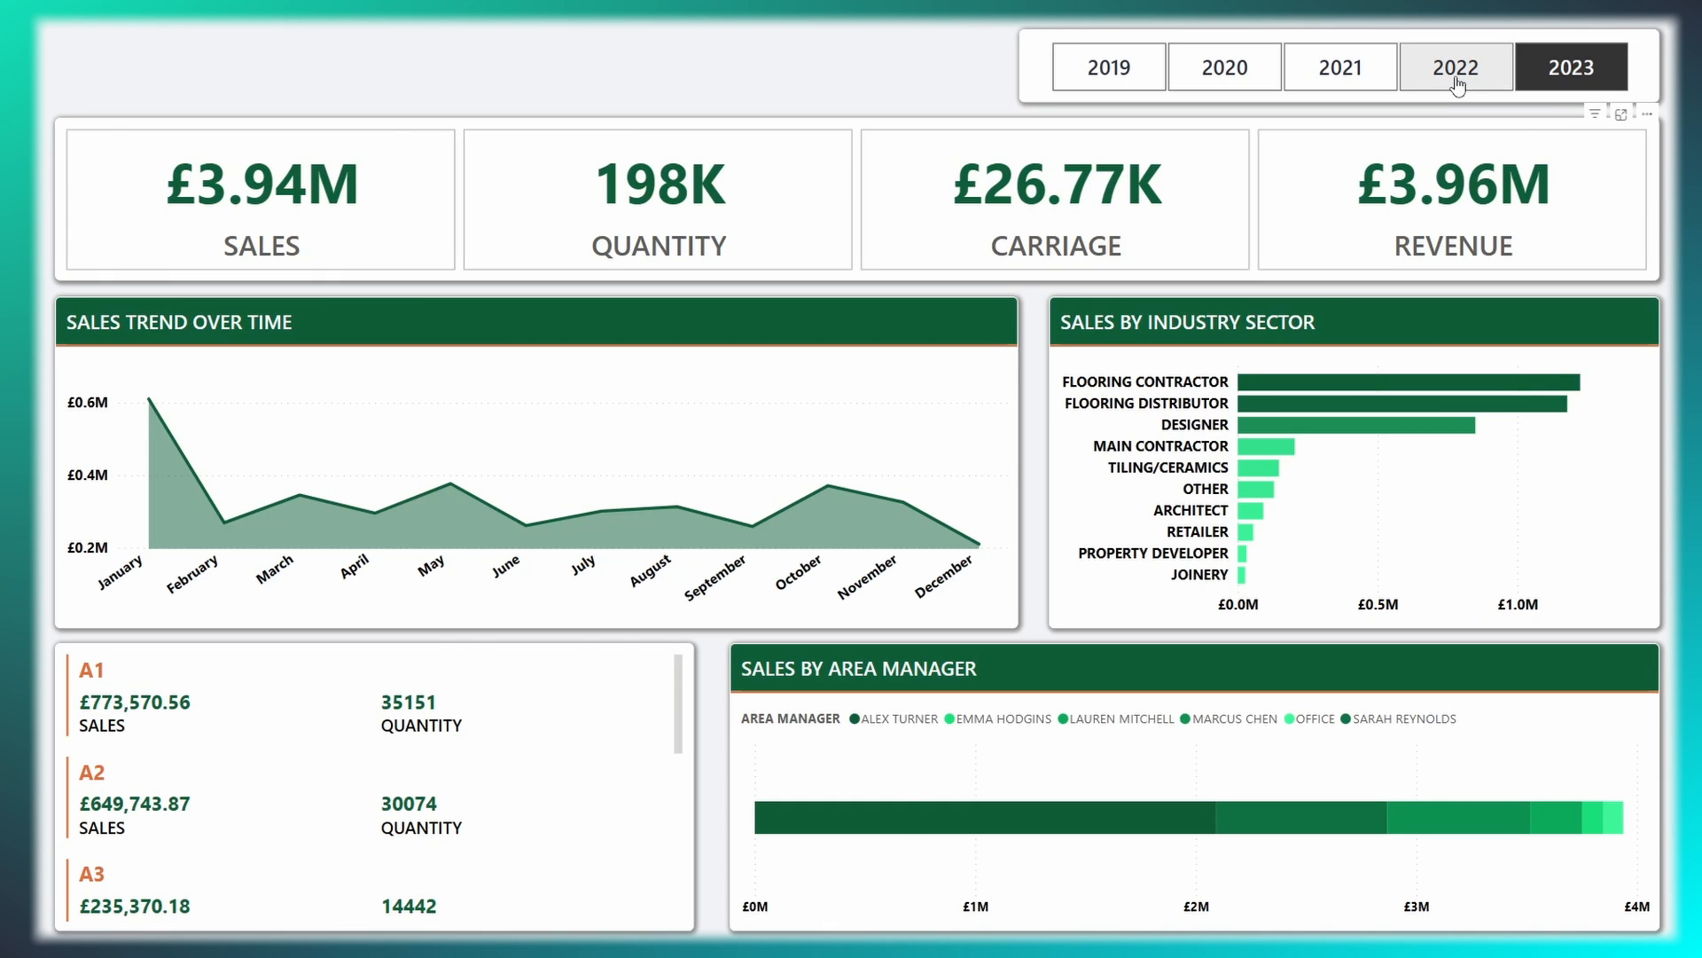
# View the sales report for 2022 and 2021, and switch it back to 2023.
pyautogui.click(1456, 78)
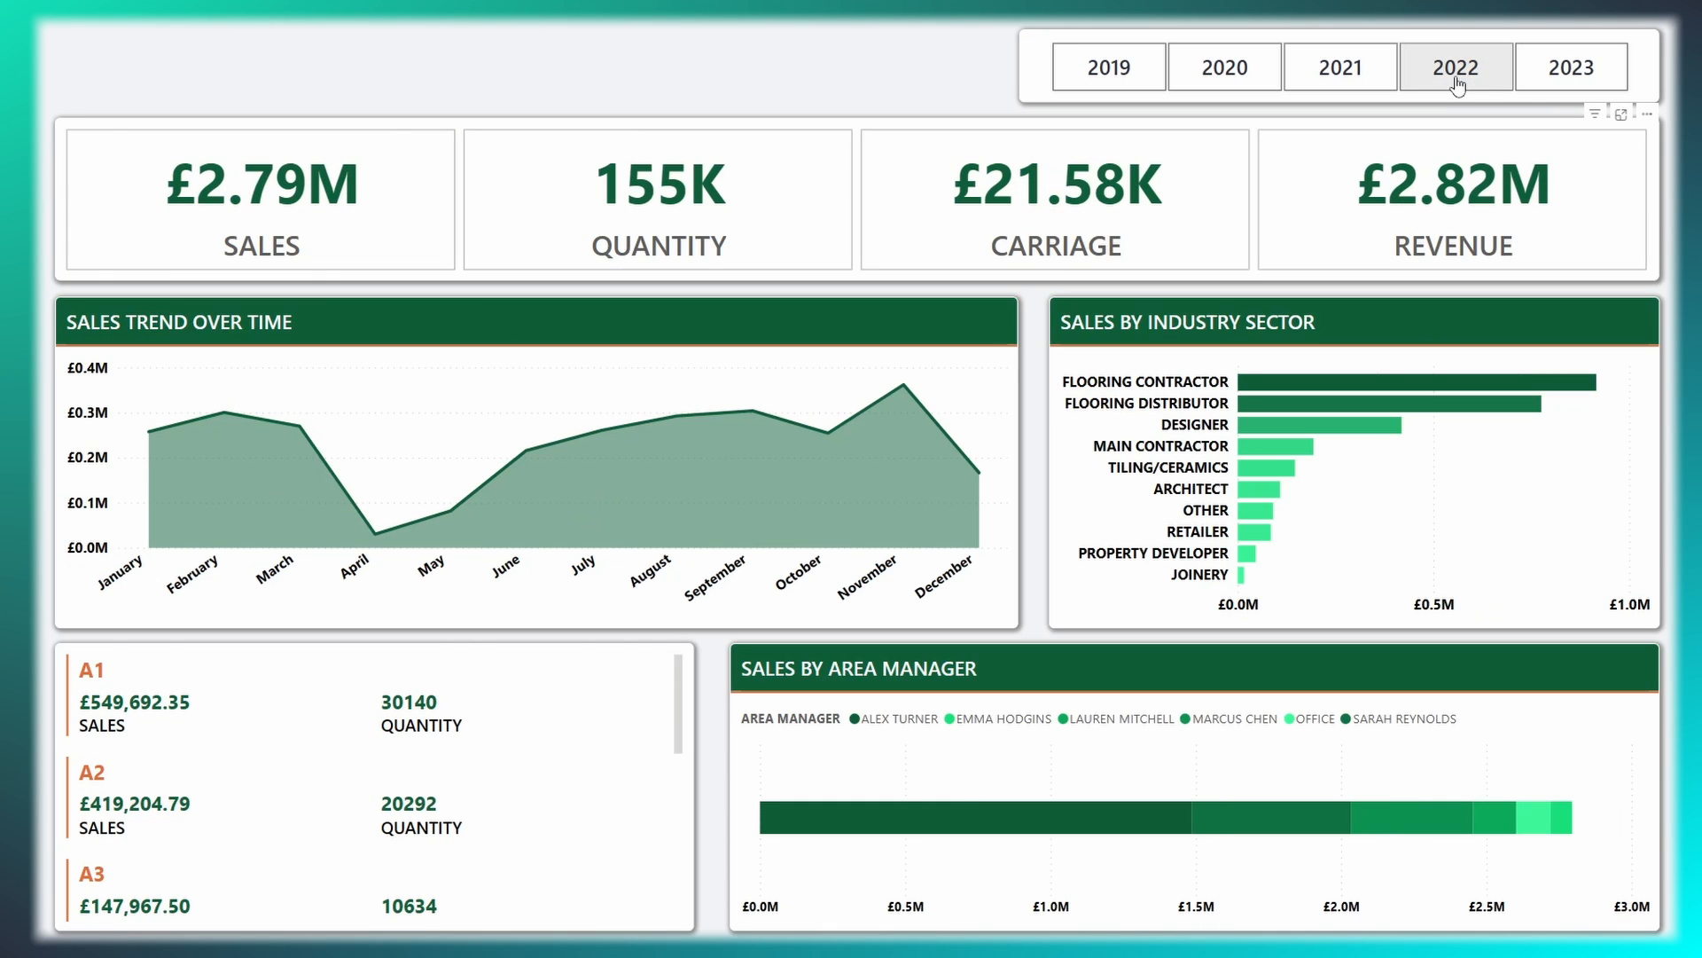
pyautogui.click(1342, 67)
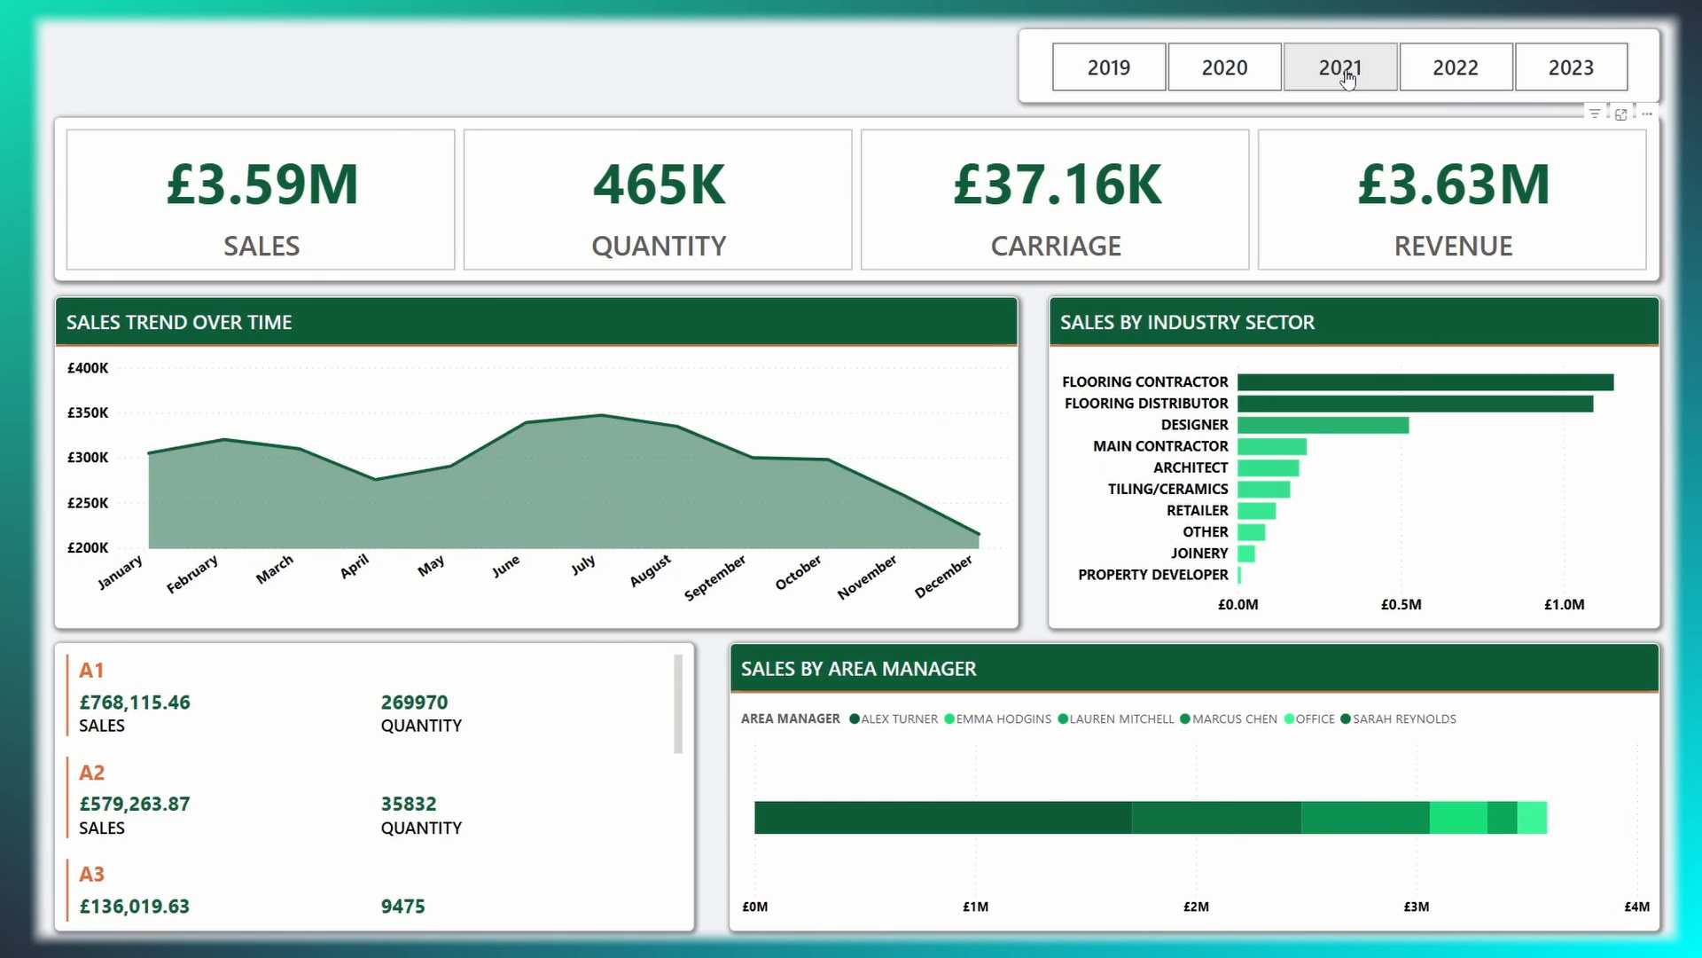
pyautogui.click(1564, 71)
# Cross-filter the 2023 report in turn by Flooring Contractor, the largest area manager segment, the A1 card and the March sales point.
pyautogui.click(1323, 387)
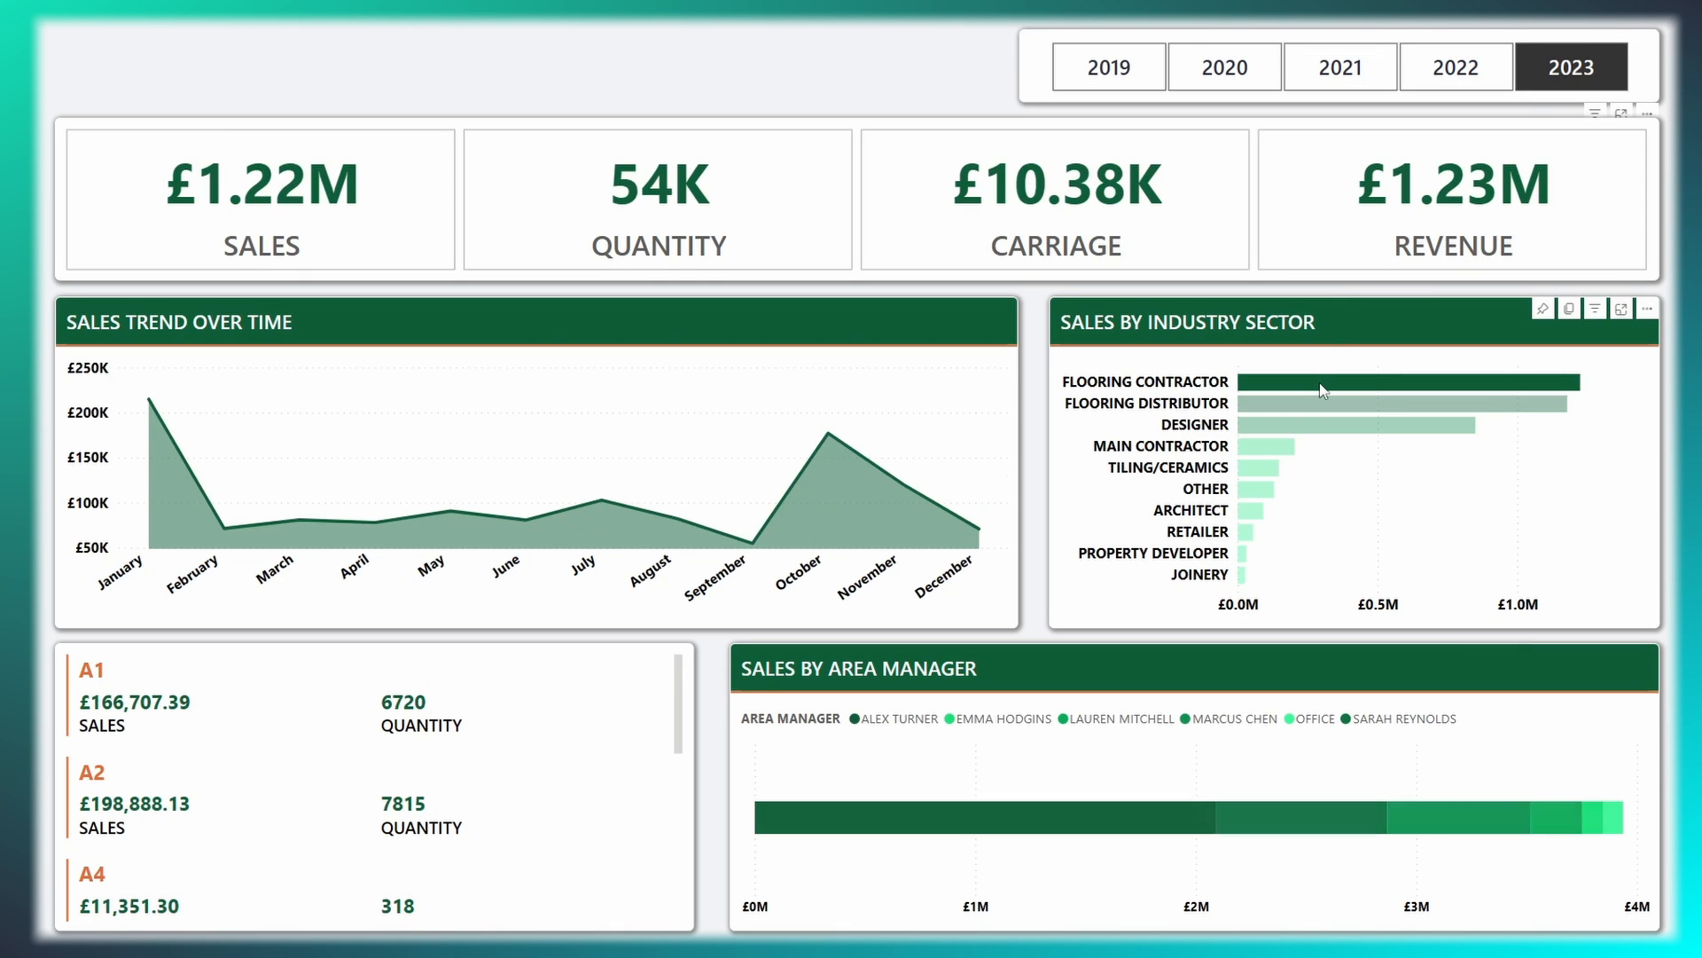
pyautogui.click(1323, 387)
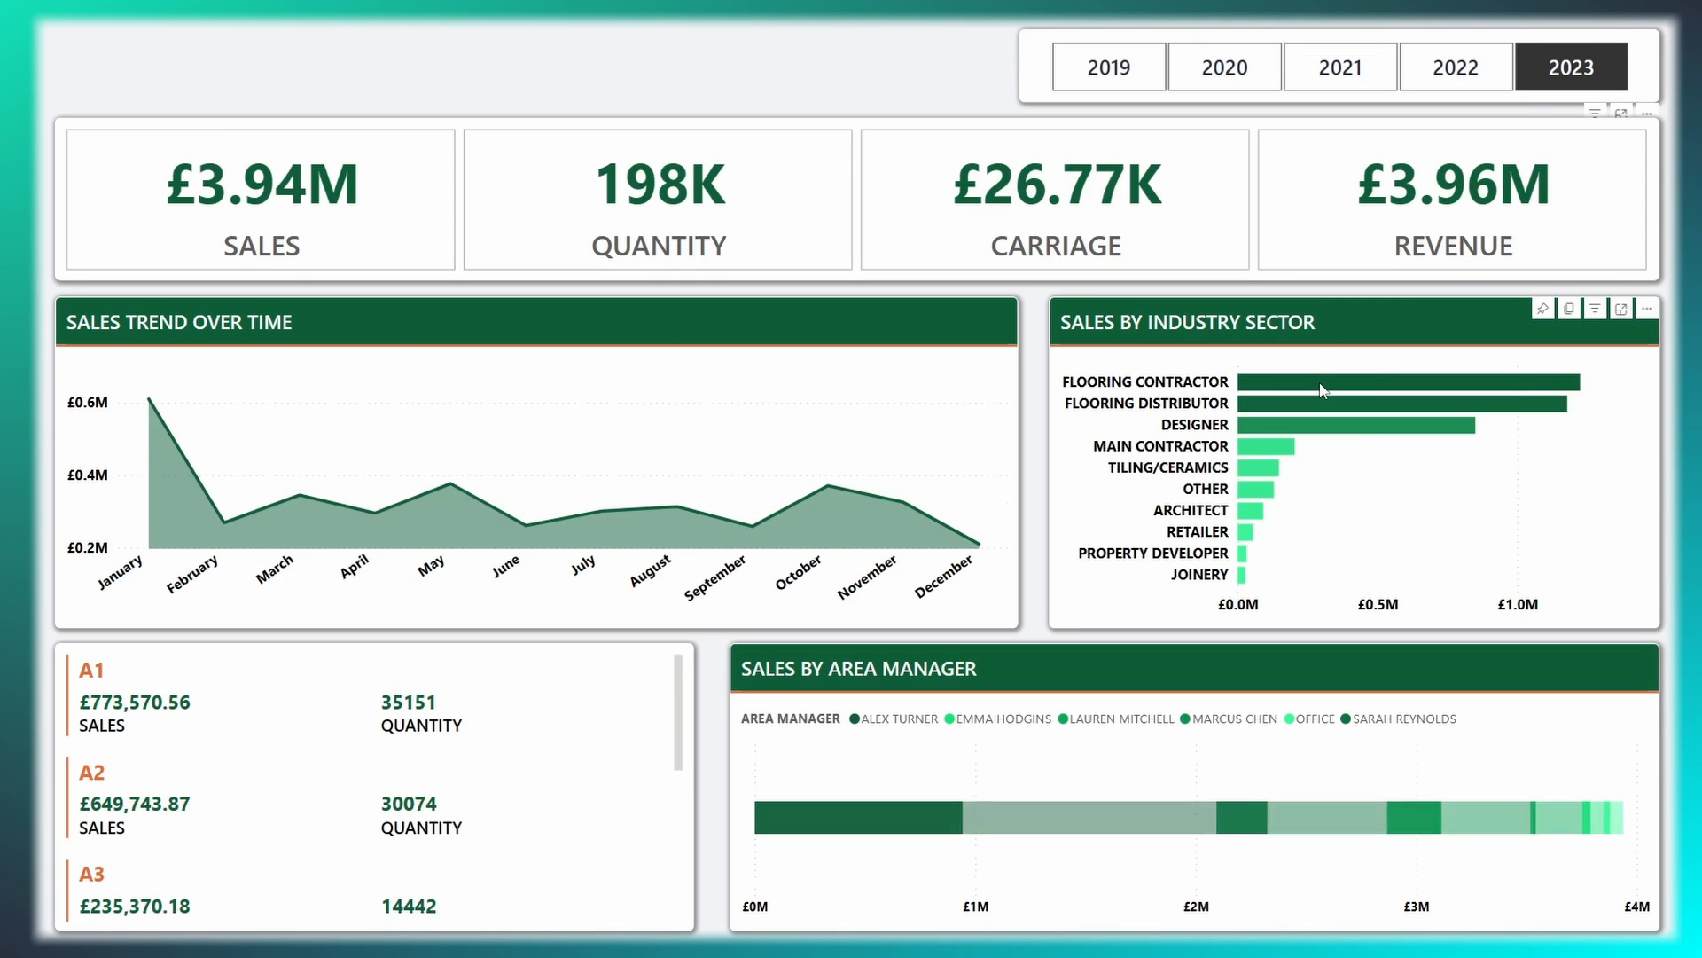
pyautogui.click(859, 825)
pyautogui.click(859, 826)
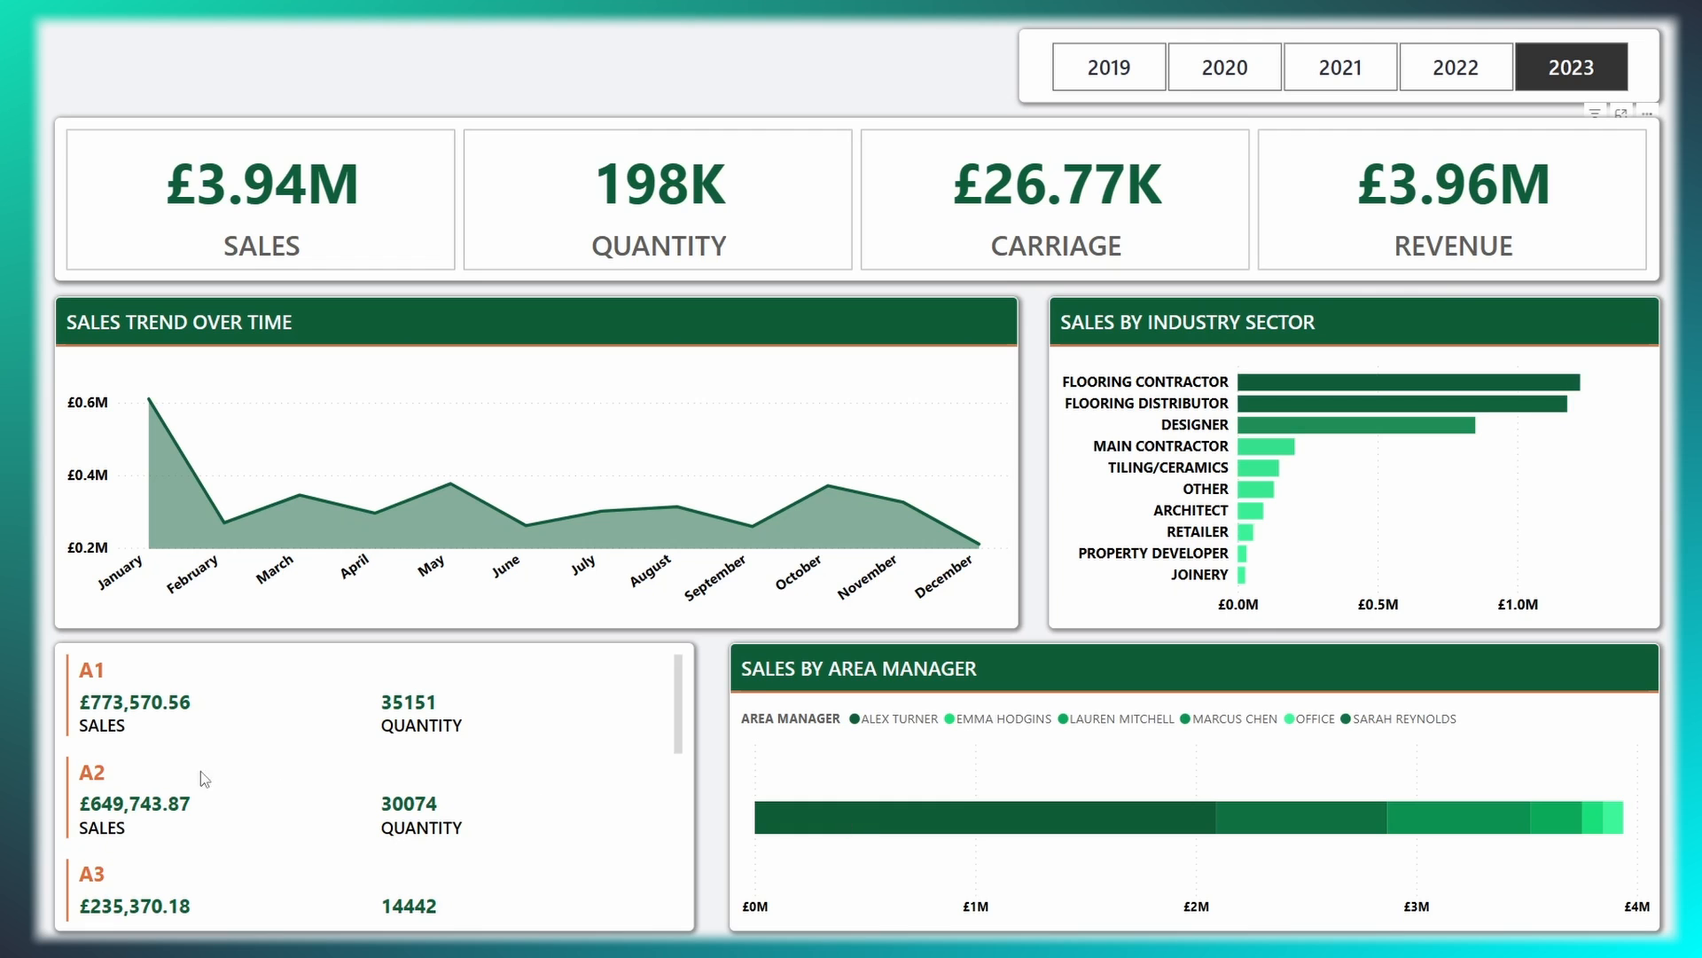
pyautogui.click(159, 709)
pyautogui.click(160, 709)
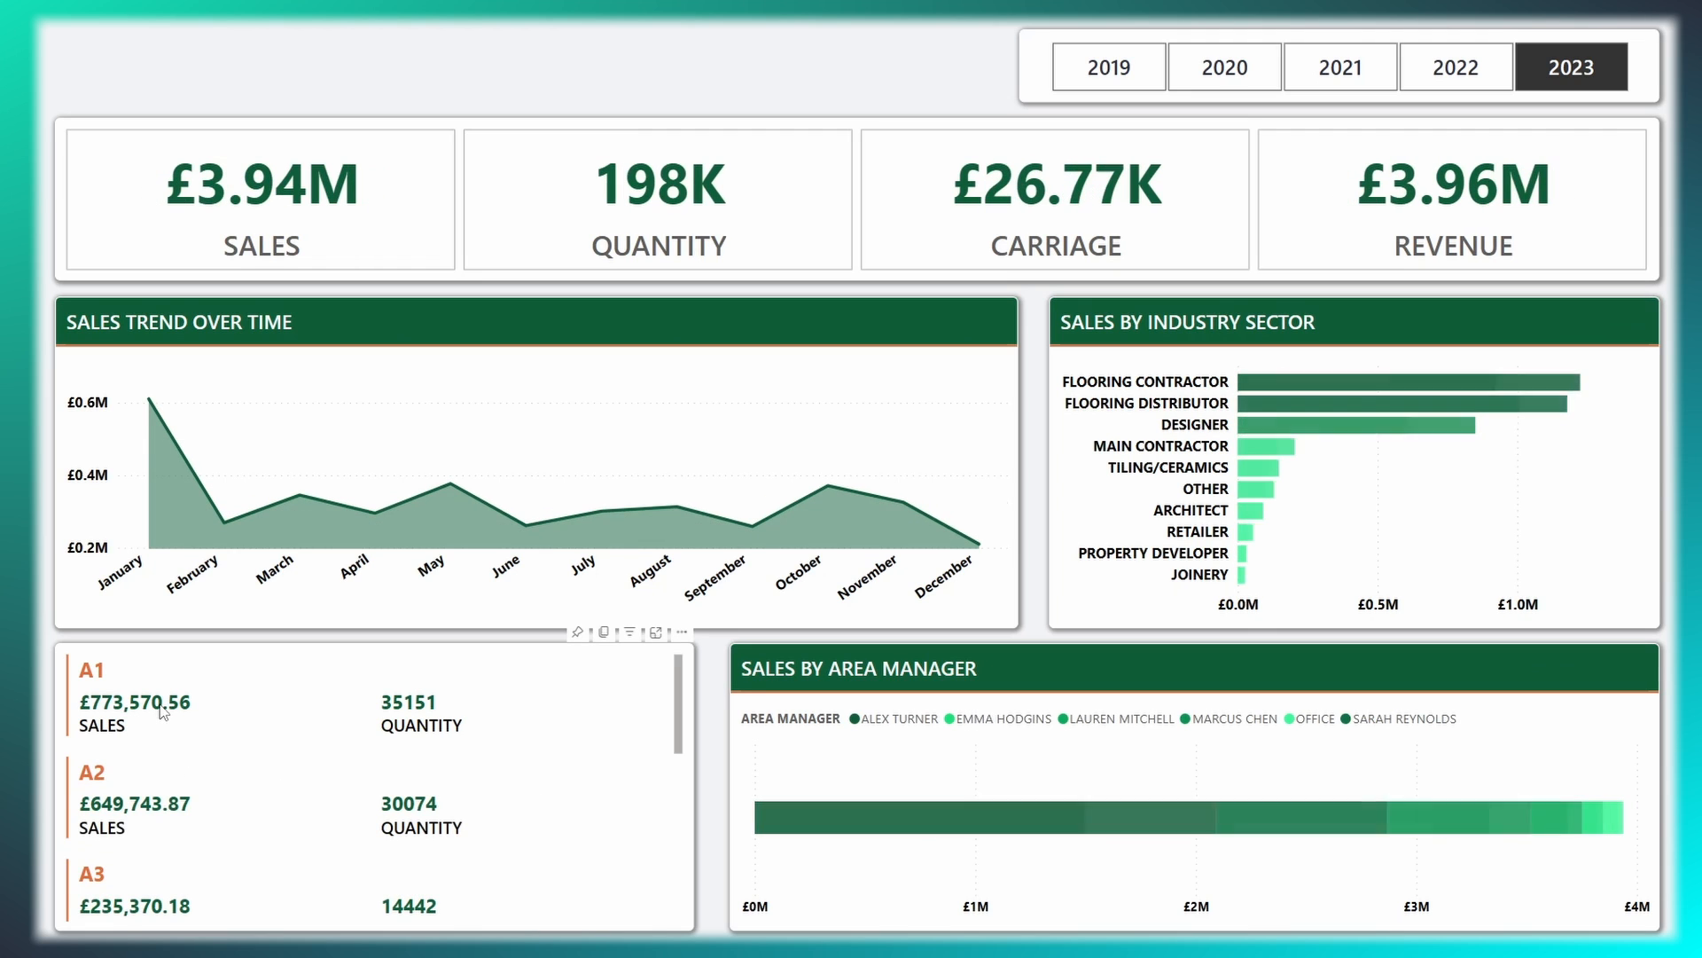
pyautogui.click(300, 493)
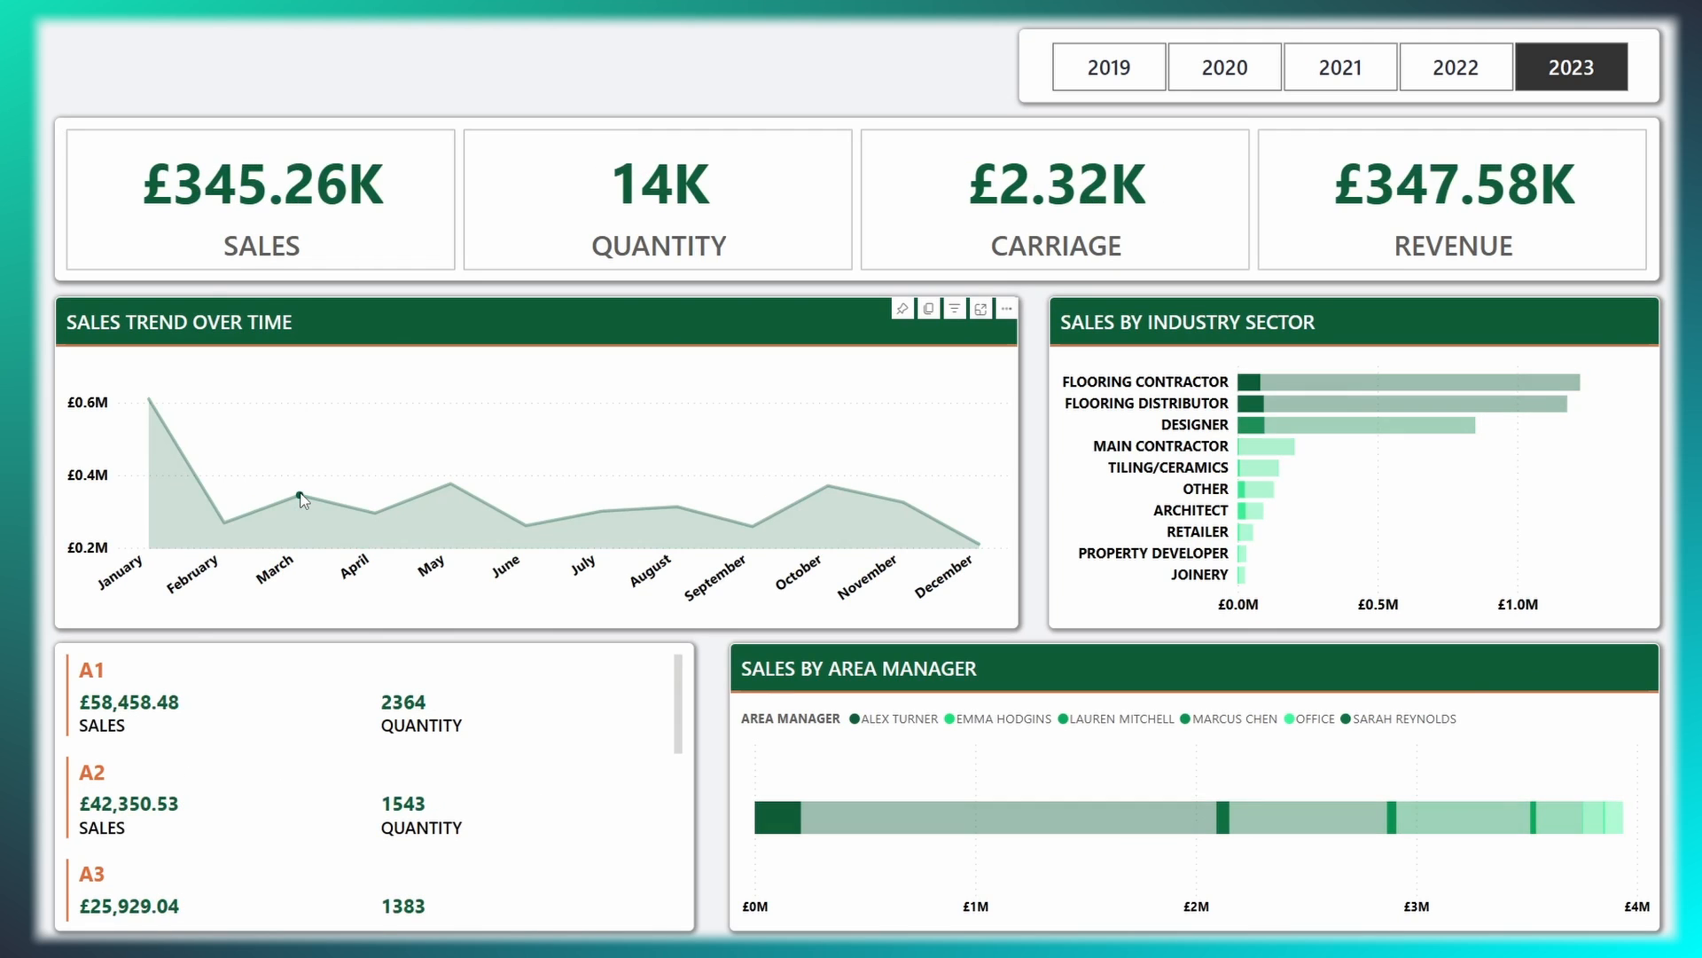